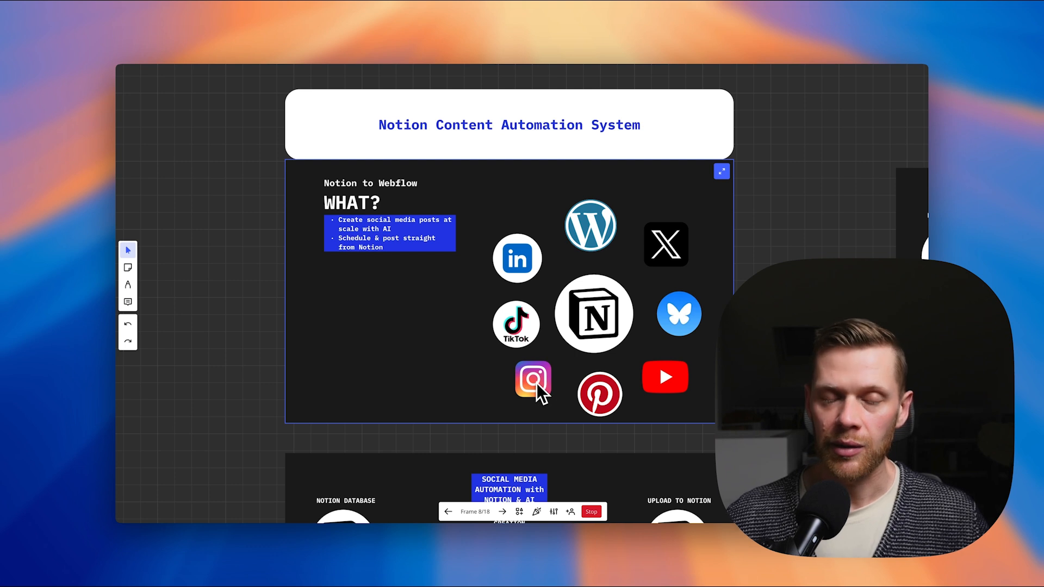
# - Switch to Notion and open the Content Creation Hub from the OPM Content Automation page to look over its content table
pyautogui.press('Right')
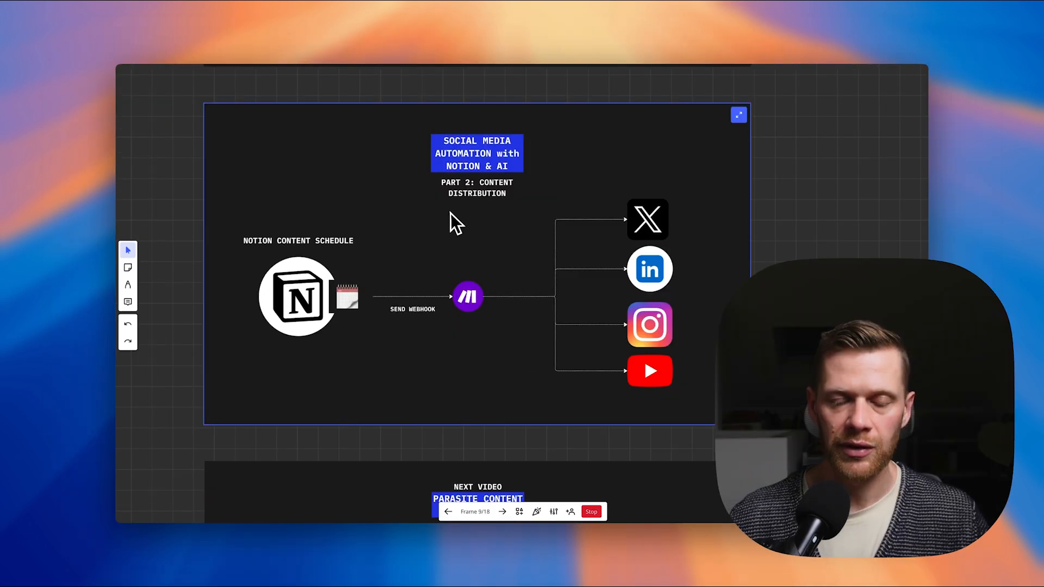
pyautogui.press('super+Tab')
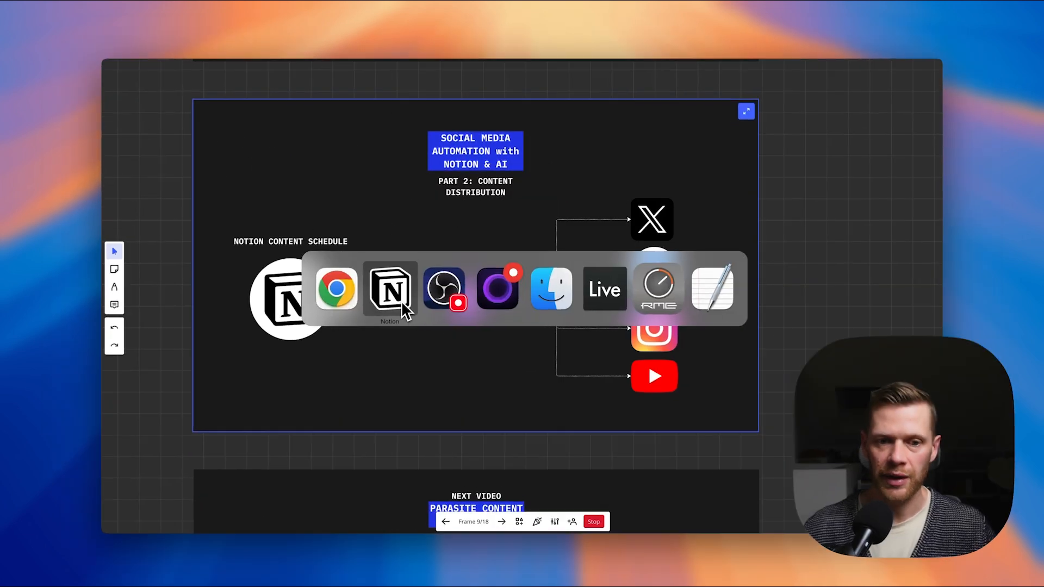
pyautogui.click(402, 304)
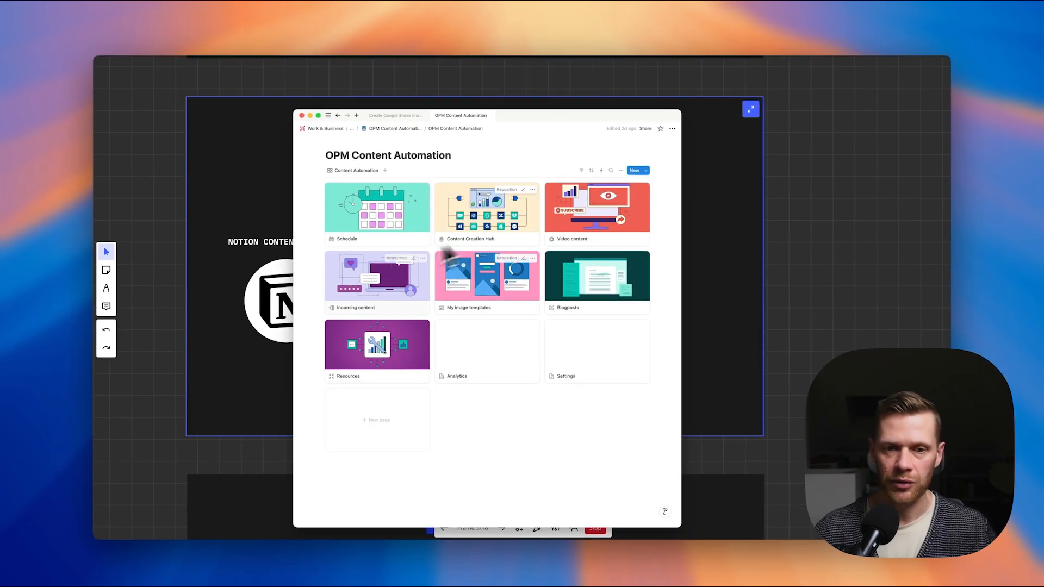
pyautogui.click(488, 223)
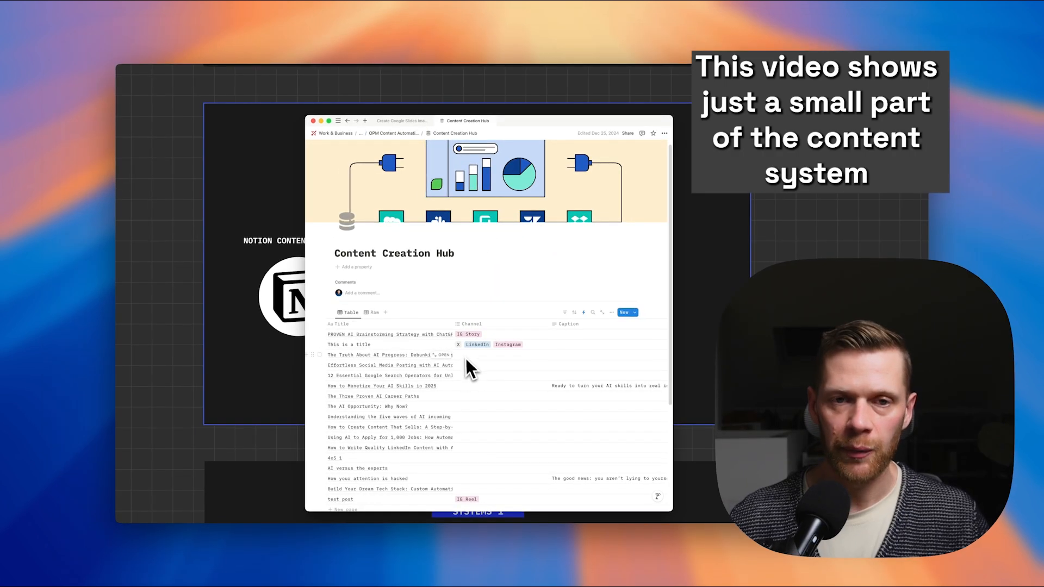
pyautogui.scroll(-1, 469, 377)
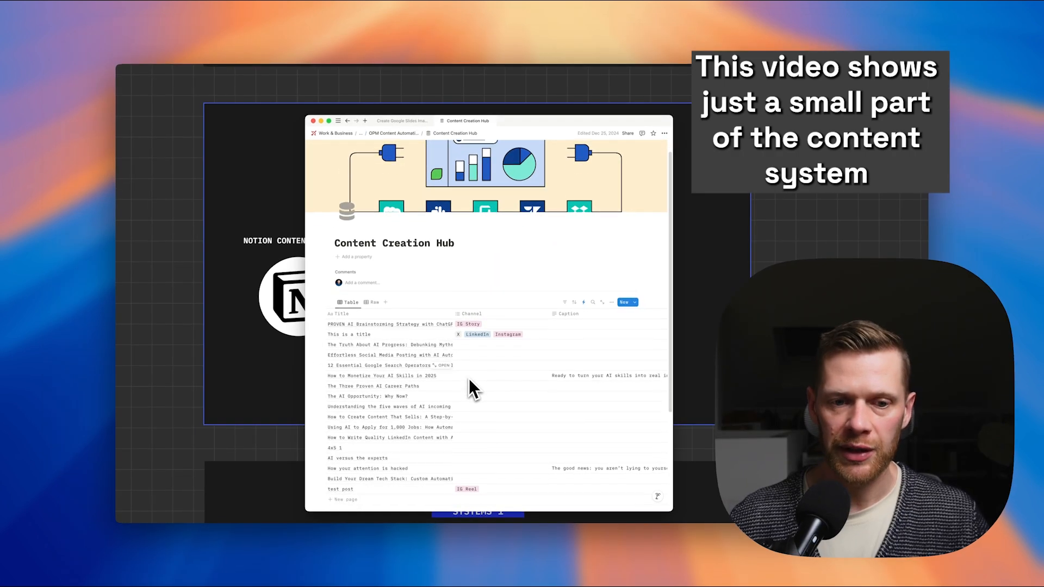
pyautogui.click(471, 356)
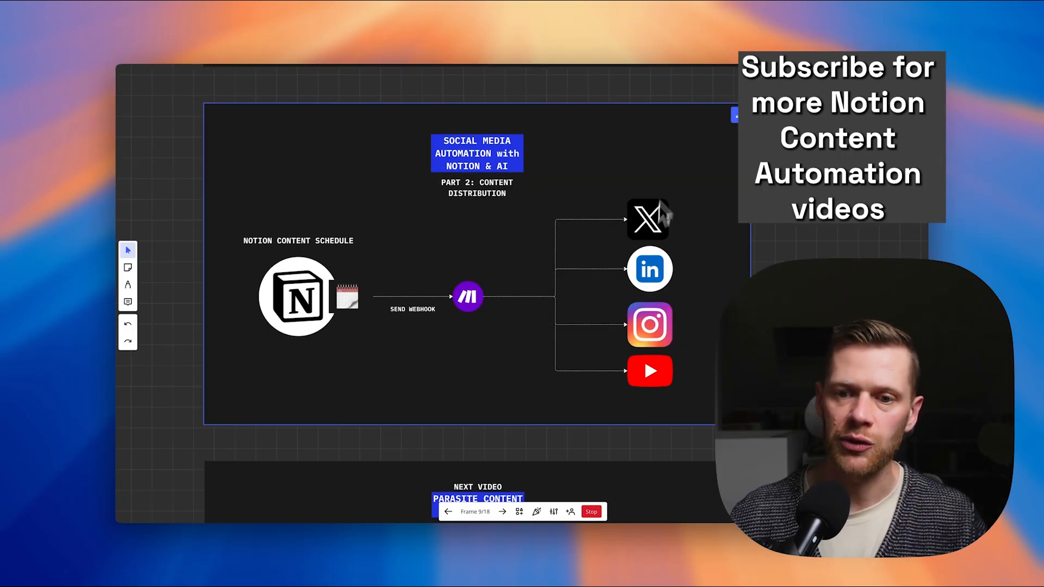
# - Return to the whiteboard and examine the Parasite Content Systems 1 diagram below the content distribution frame
pyautogui.scroll(-1, 507, 334)
pyautogui.scroll(-2, 472, 264)
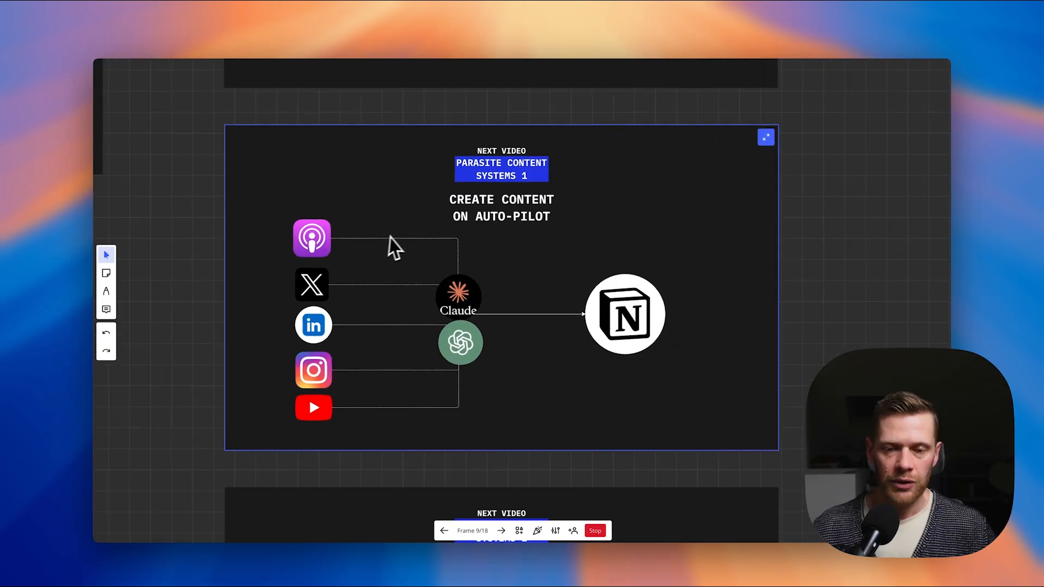
pyautogui.scroll(1, 396, 238)
pyautogui.scroll(1, 551, 191)
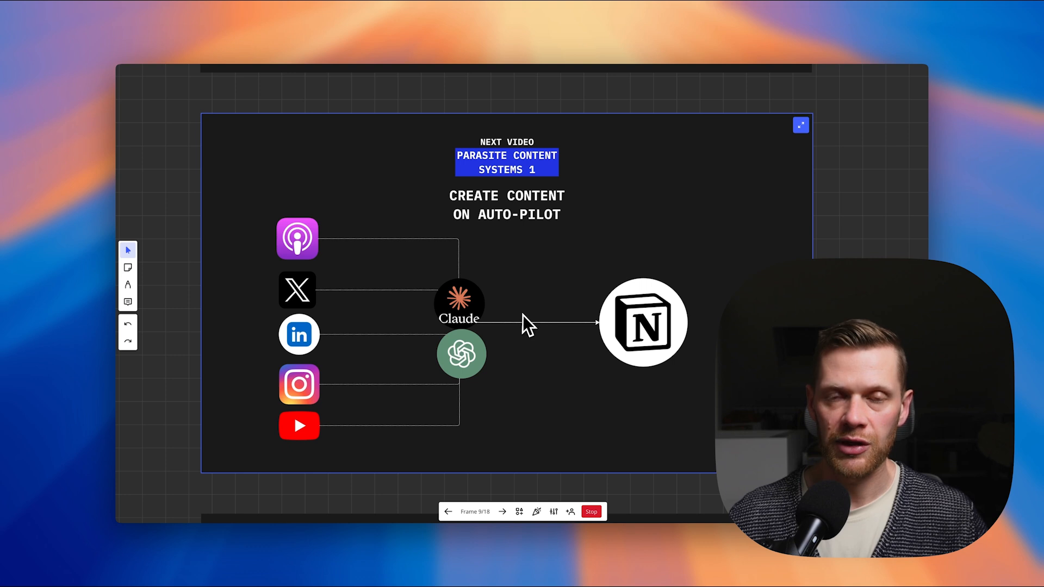
pyautogui.scroll(-5, 473, 207)
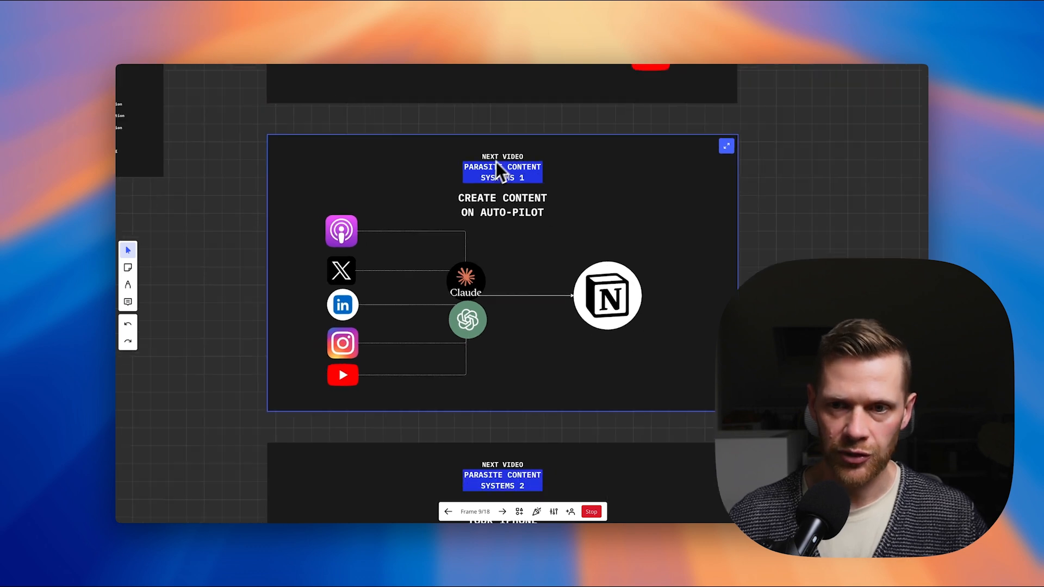
pyautogui.scroll(3, 530, 229)
pyautogui.scroll(-5, 544, 247)
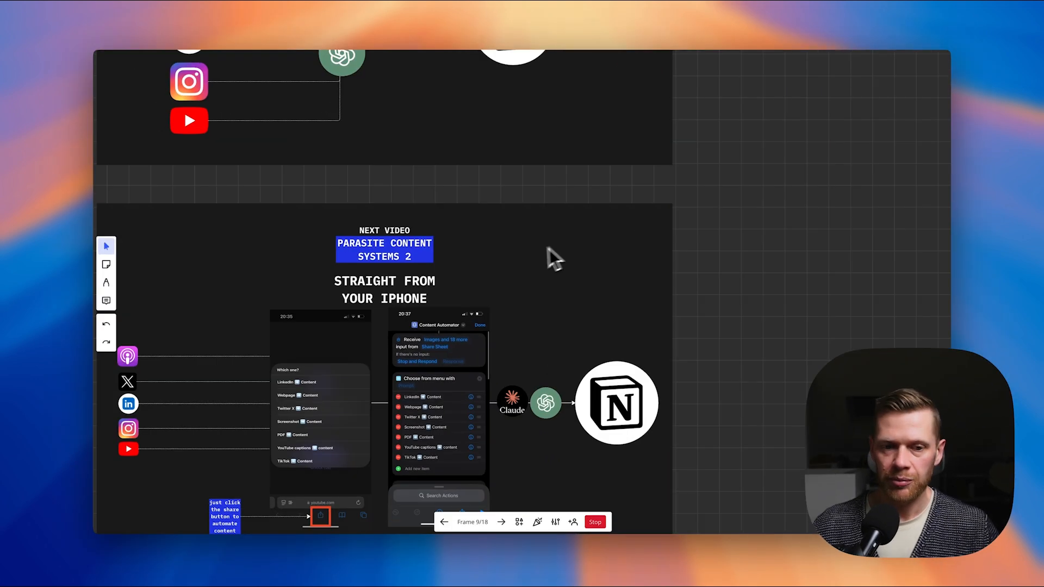
# - Find the Part 1 content creation frame for the free Google Slides method on the whiteboard and examine its workflow
pyautogui.scroll(-3, 548, 249)
pyautogui.moveTo(704, 206); pyautogui.dragTo(598, 326)
pyautogui.scroll(-5, 596, 313)
pyautogui.moveTo(756, 119); pyautogui.dragTo(700, 326)
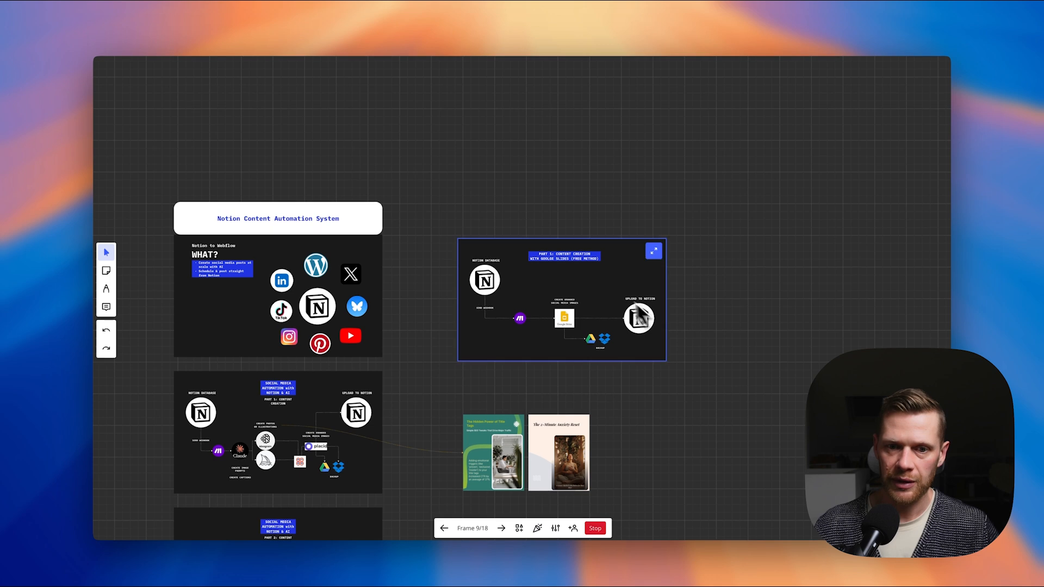
pyautogui.scroll(6, 609, 297)
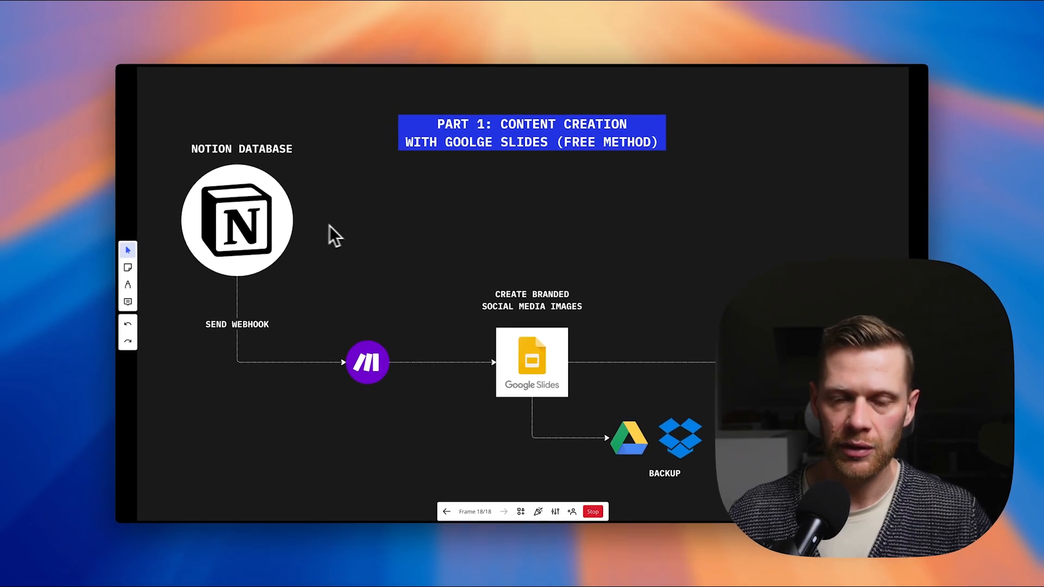
pyautogui.scroll(-1, 359, 243)
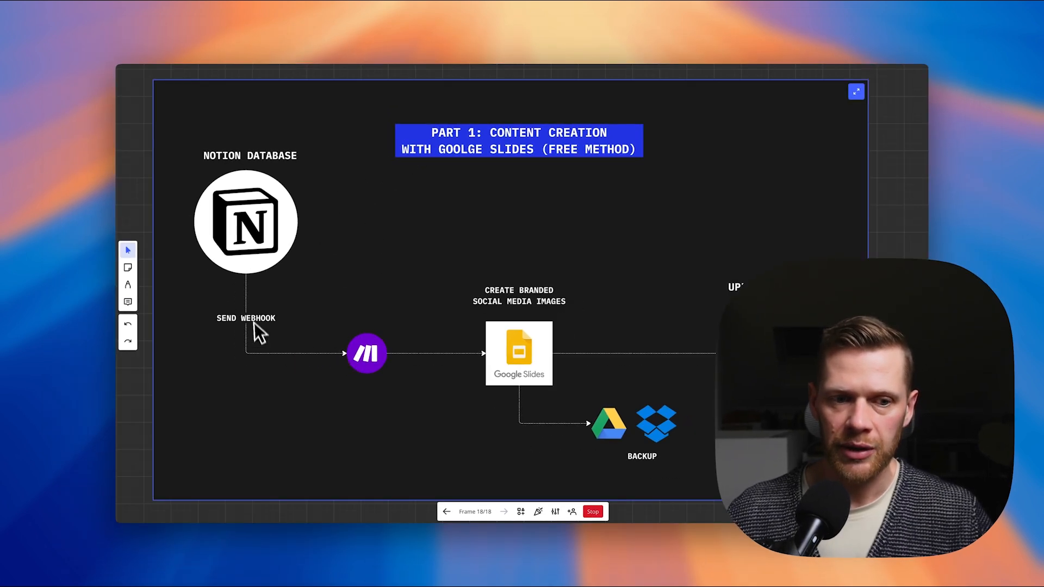
pyautogui.scroll(-1, 366, 338)
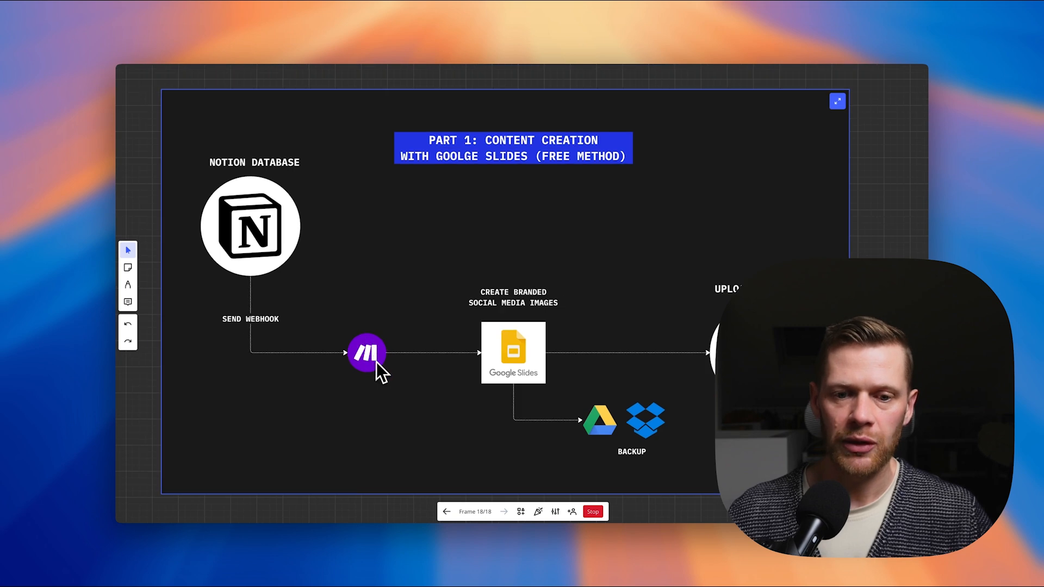
pyautogui.click(370, 364)
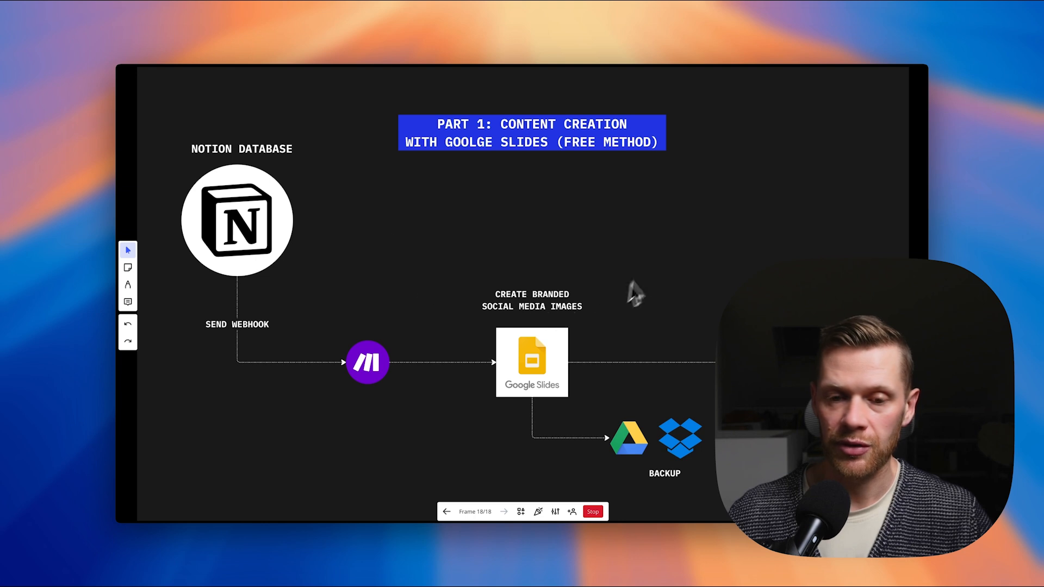
pyautogui.scroll(-1, 379, 250)
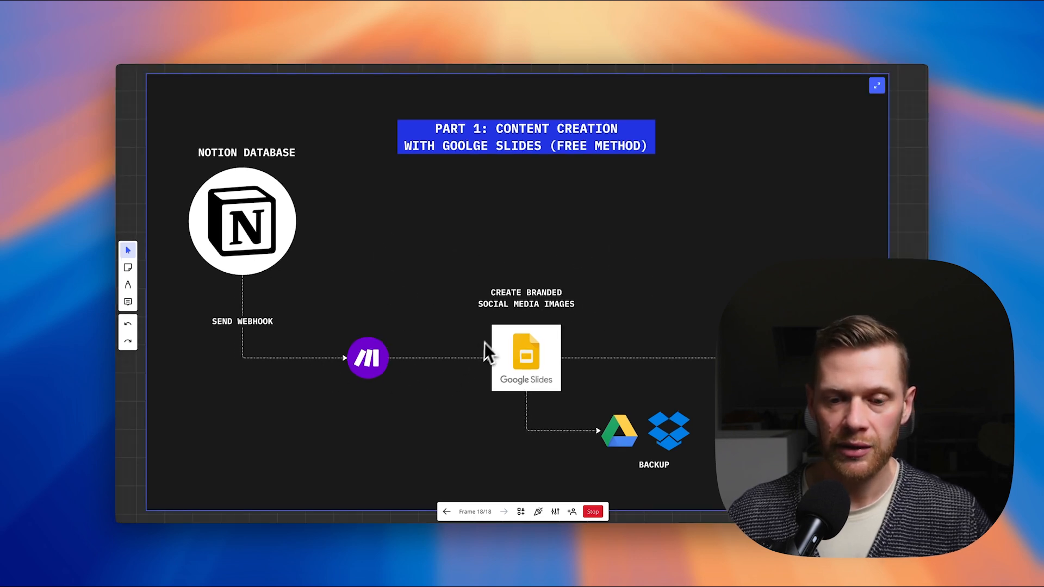
pyautogui.scroll(-1, 354, 239)
pyautogui.scroll(-3, 575, 305)
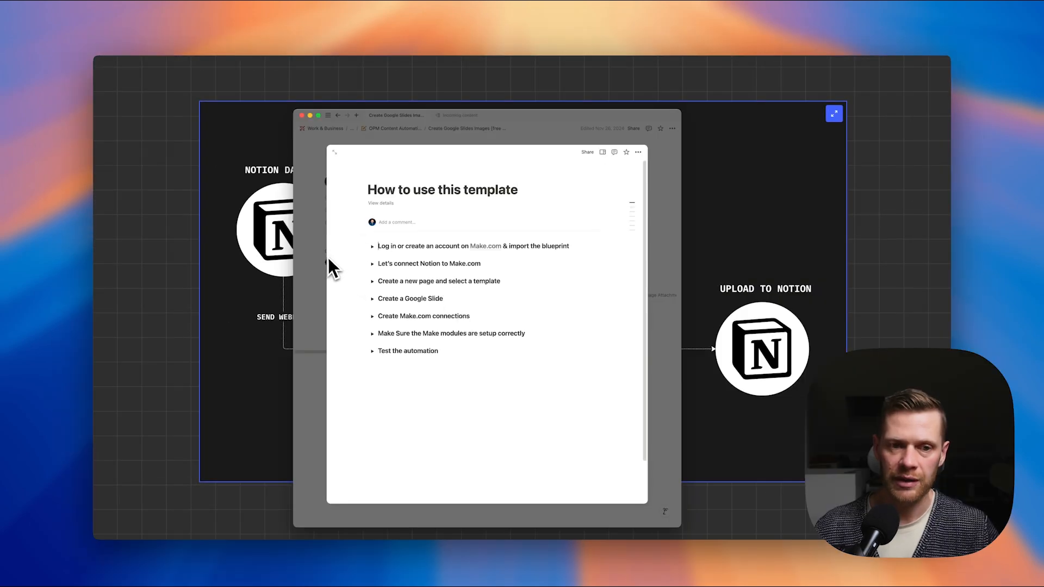
# - Look through the Make.com account and blueprint section and the Notion connection section of the "How to use this template" page
pyautogui.click(325, 265)
pyautogui.click(473, 306)
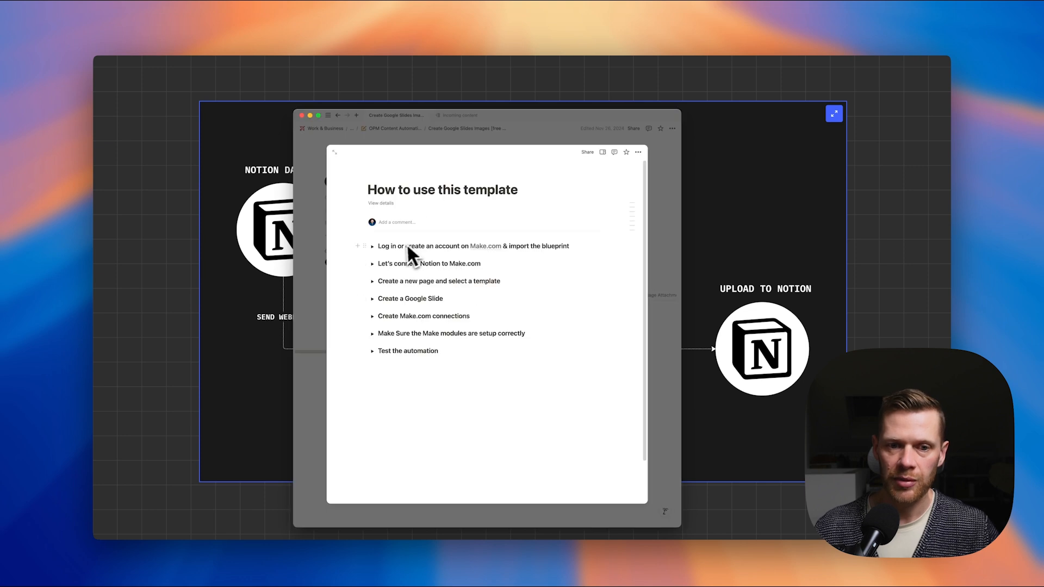
pyautogui.click(373, 247)
pyautogui.scroll(-1, 375, 256)
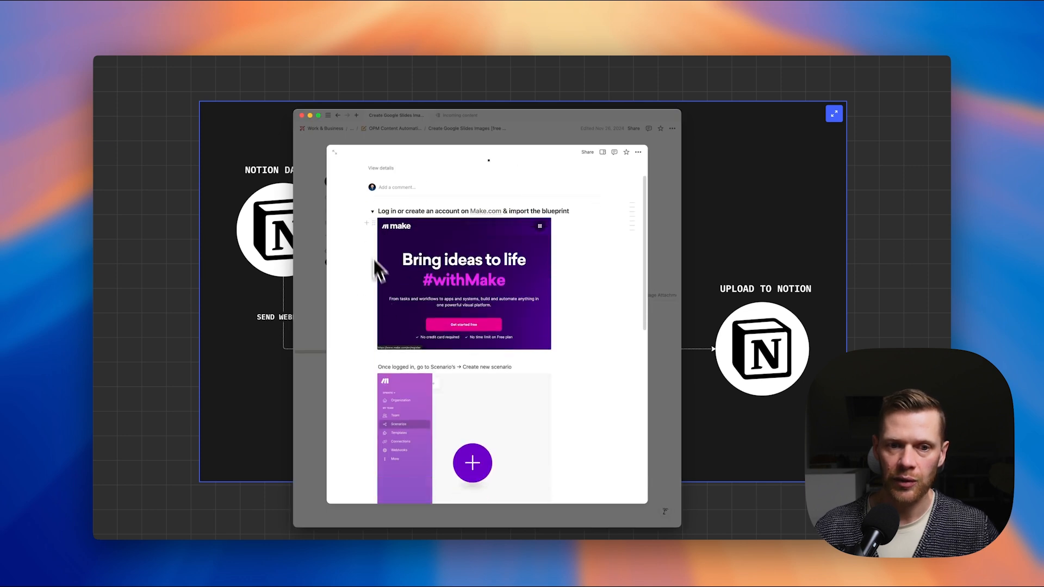
pyautogui.click(372, 212)
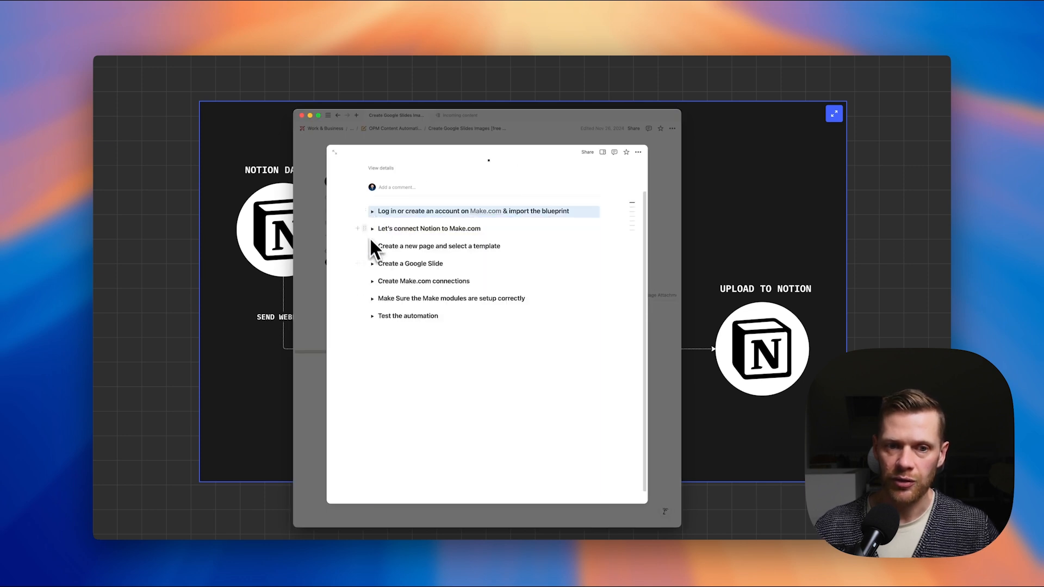
pyautogui.click(373, 229)
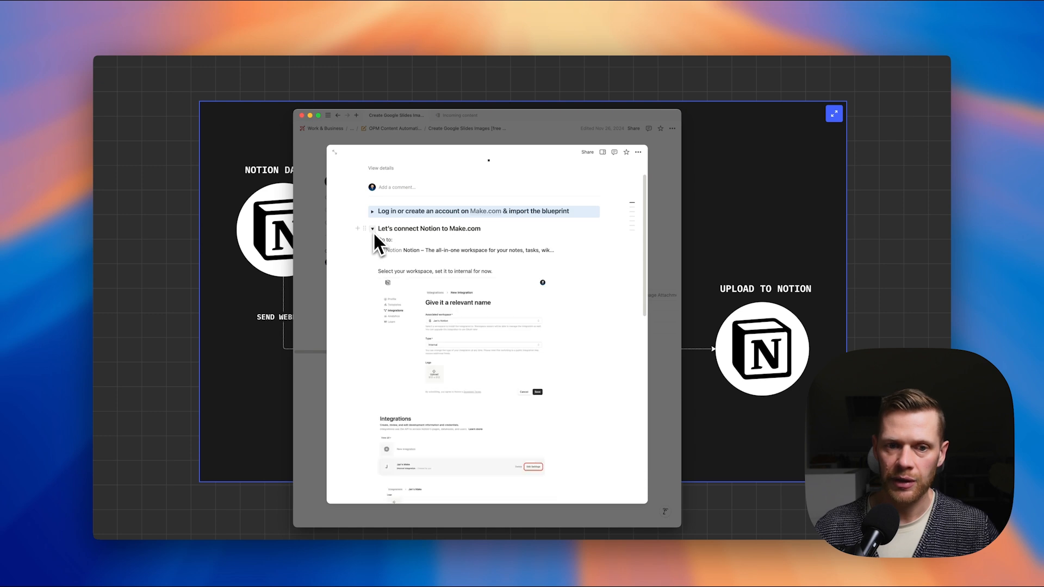
pyautogui.scroll(-1, 373, 231)
pyautogui.click(372, 219)
# - Expand the "Create a new page and select a template" section and read through its instructions
pyautogui.click(373, 236)
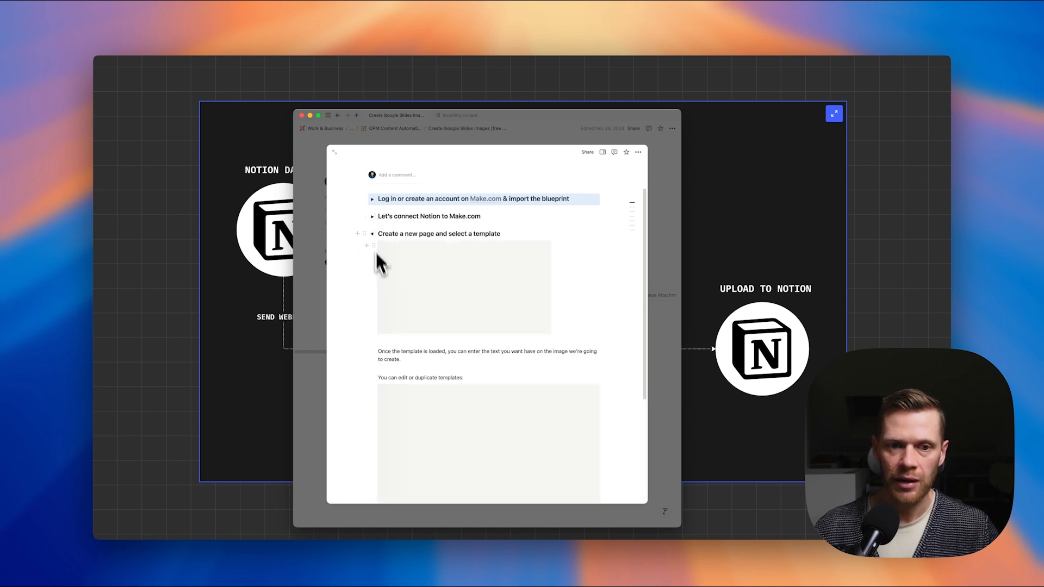
pyautogui.scroll(-1, 375, 261)
pyautogui.scroll(-5, 413, 304)
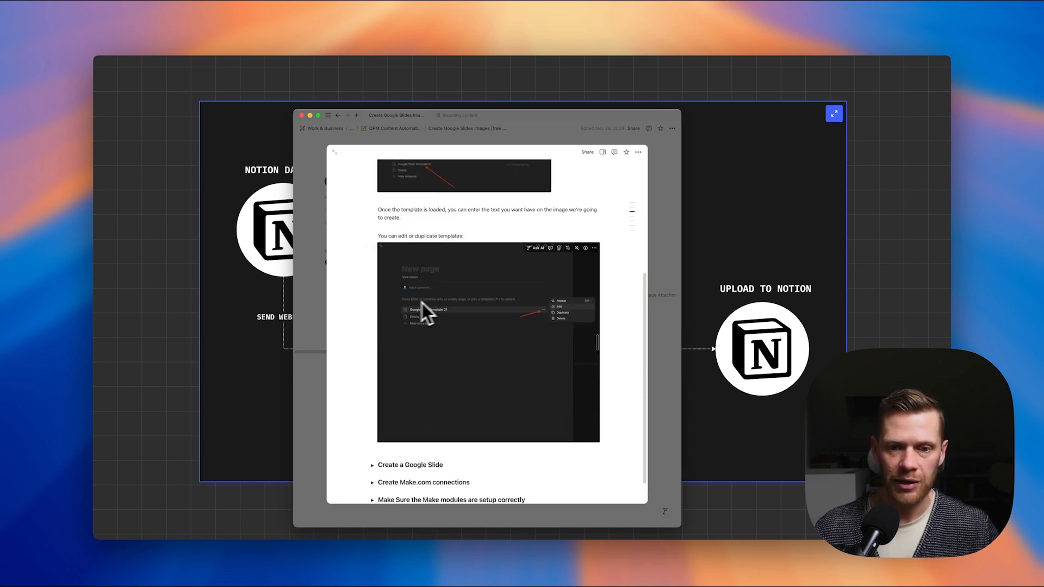
pyautogui.scroll(-2, 462, 318)
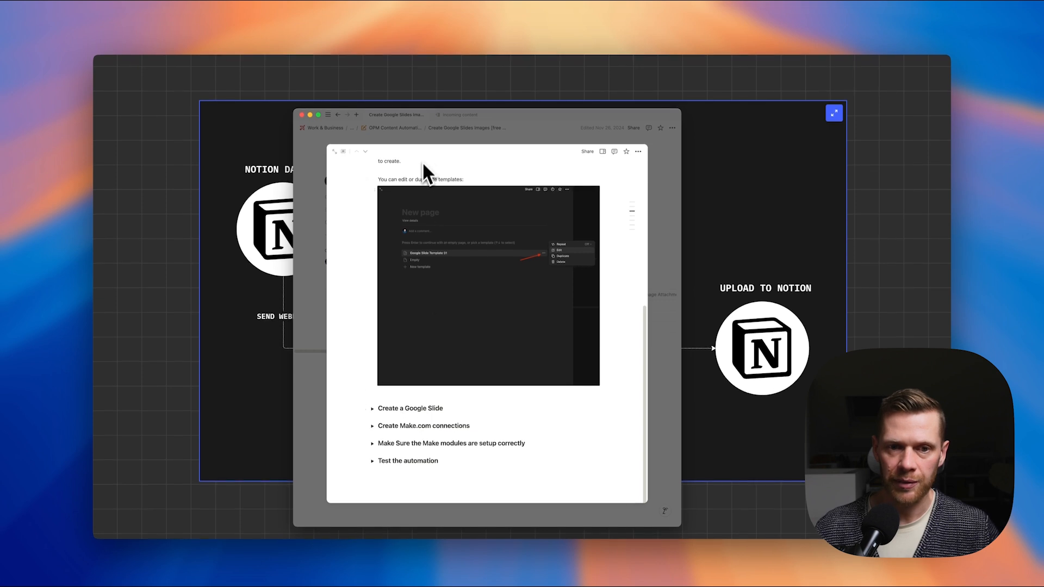
# - Go back to the whiteboard and review the Part 1 Google Slides workflow diagram
pyautogui.click(743, 217)
pyautogui.scroll(-1, 526, 281)
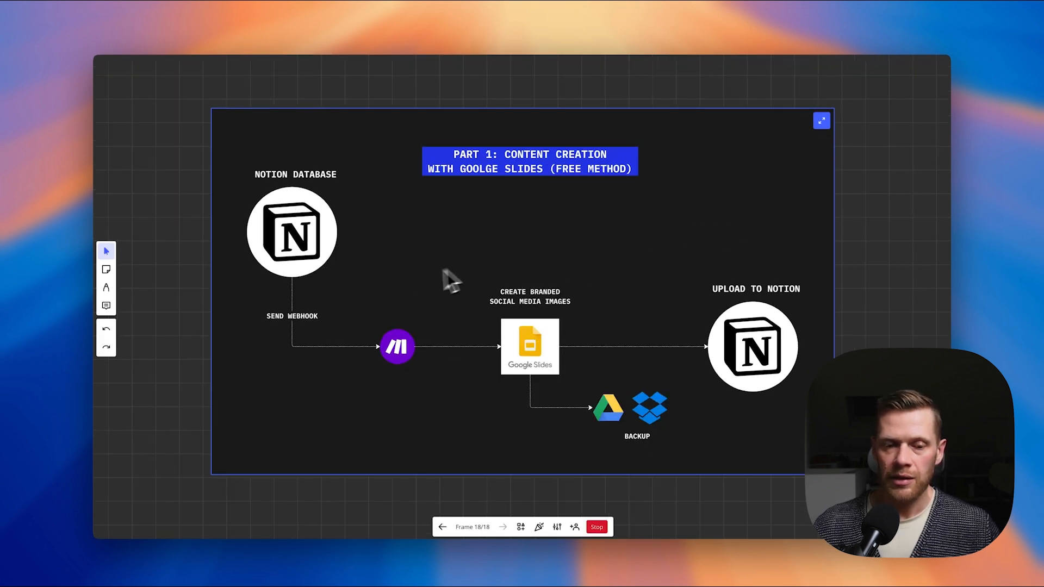
pyautogui.scroll(-1, 401, 311)
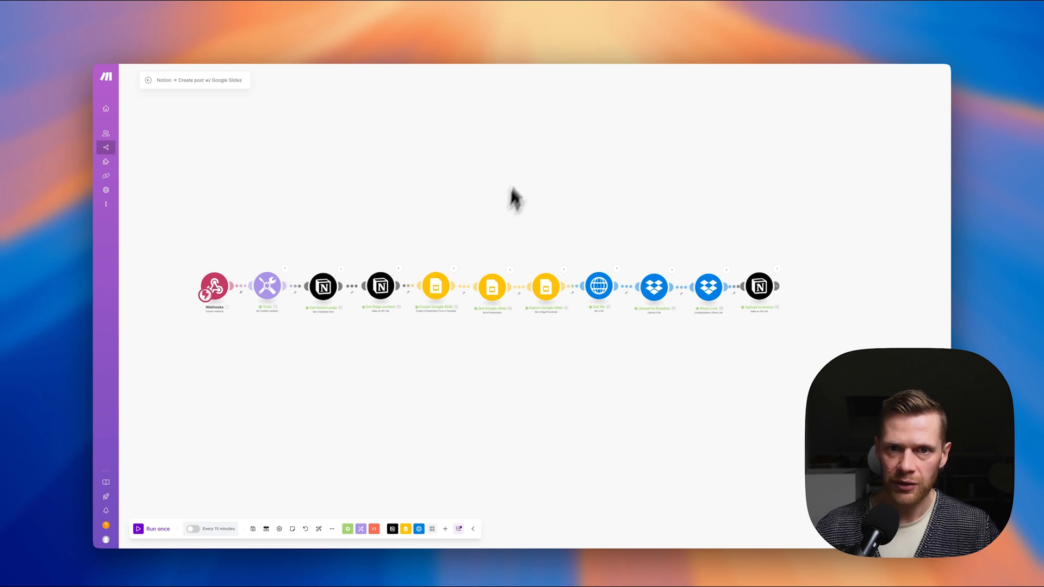
# - Switch to Notion and enlarge the window showing the "Create Google Slides Images [free method]" page
pyautogui.press('super+Tab')
pyautogui.click(418, 313)
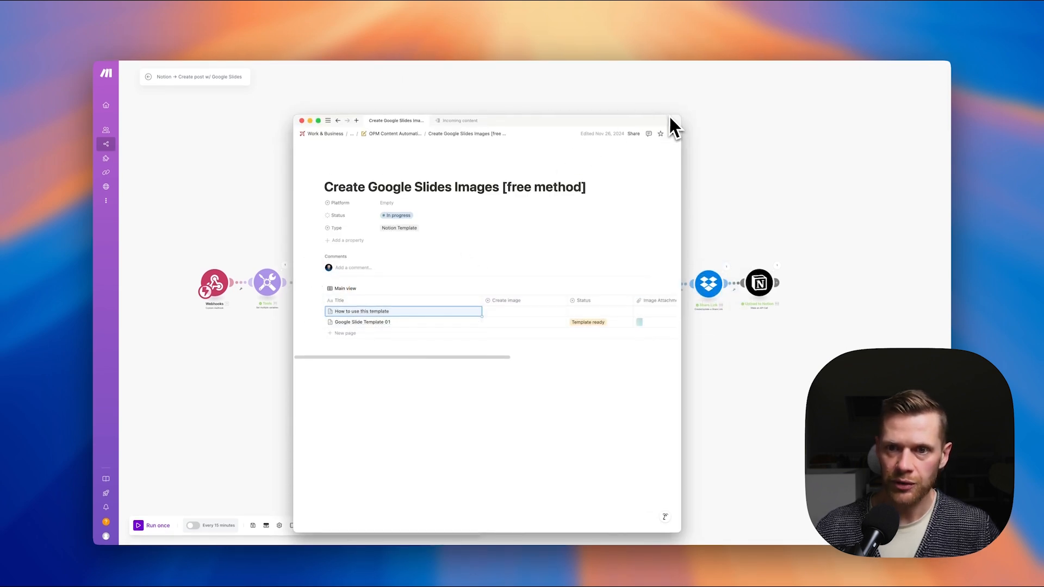
pyautogui.moveTo(678, 117); pyautogui.dragTo(753, 65)
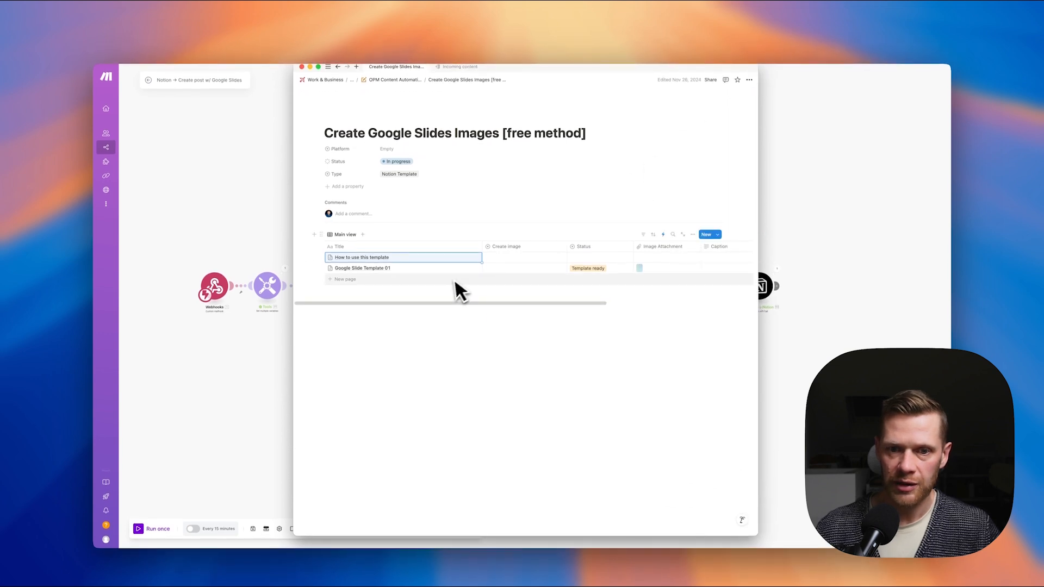
pyautogui.moveTo(293, 94); pyautogui.dragTo(220, 106)
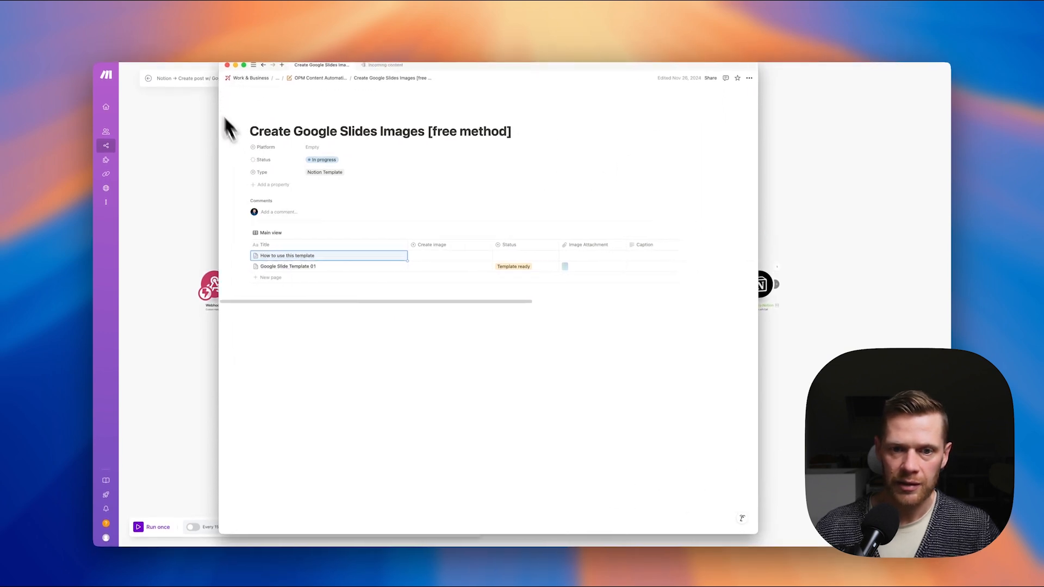
# - Add a new page to the Main view table and apply the Google Slide Template 01 template to it
pyautogui.click(329, 277)
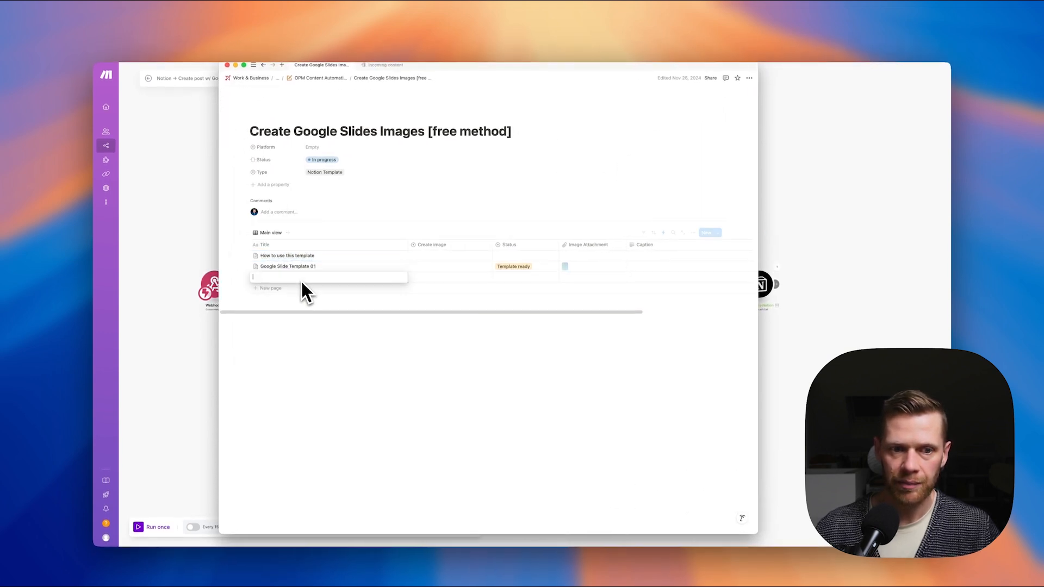
pyautogui.click(396, 280)
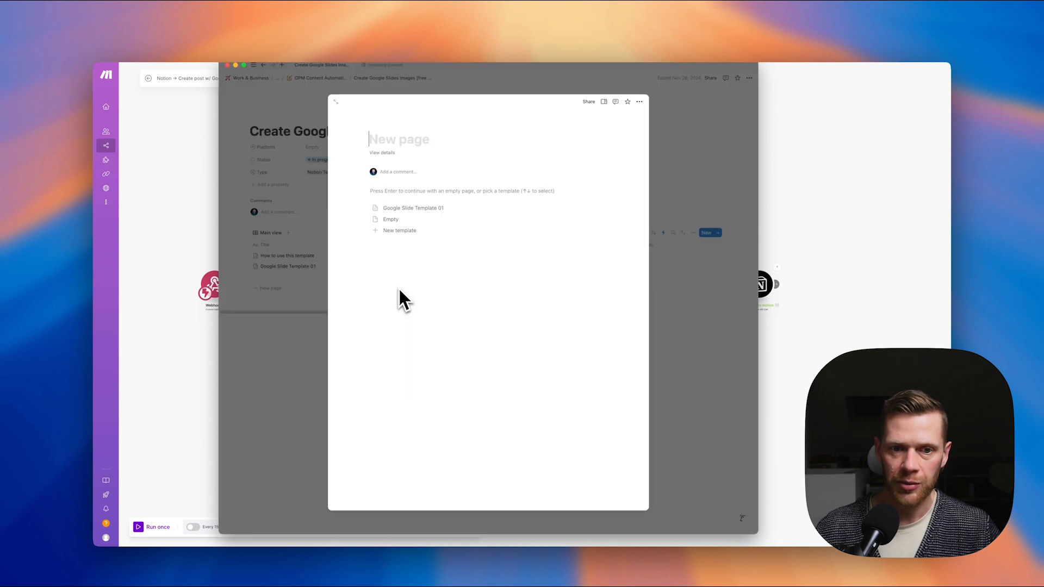
pyautogui.click(404, 213)
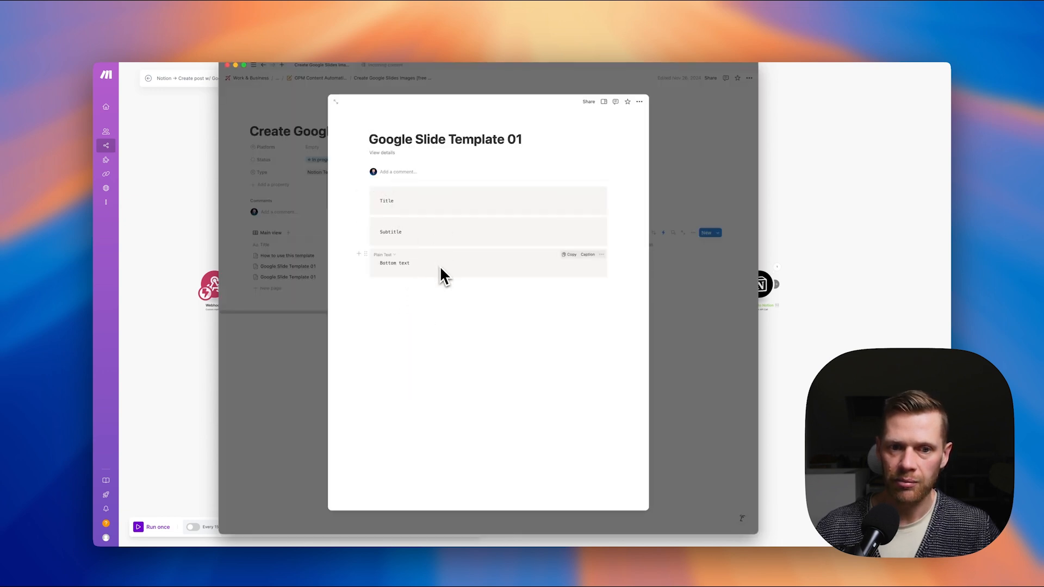
# - Compare the new page's text blocks with the placeholders in the OPM Linkedin Post 1 presentation in Google Slides
pyautogui.click(388, 205)
pyautogui.click(399, 263)
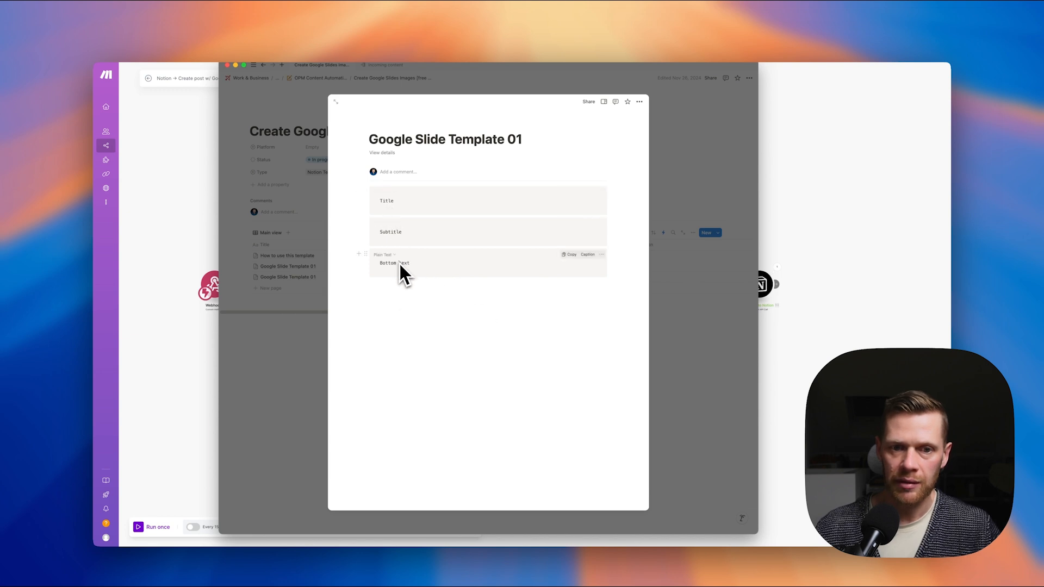
pyautogui.click(297, 44)
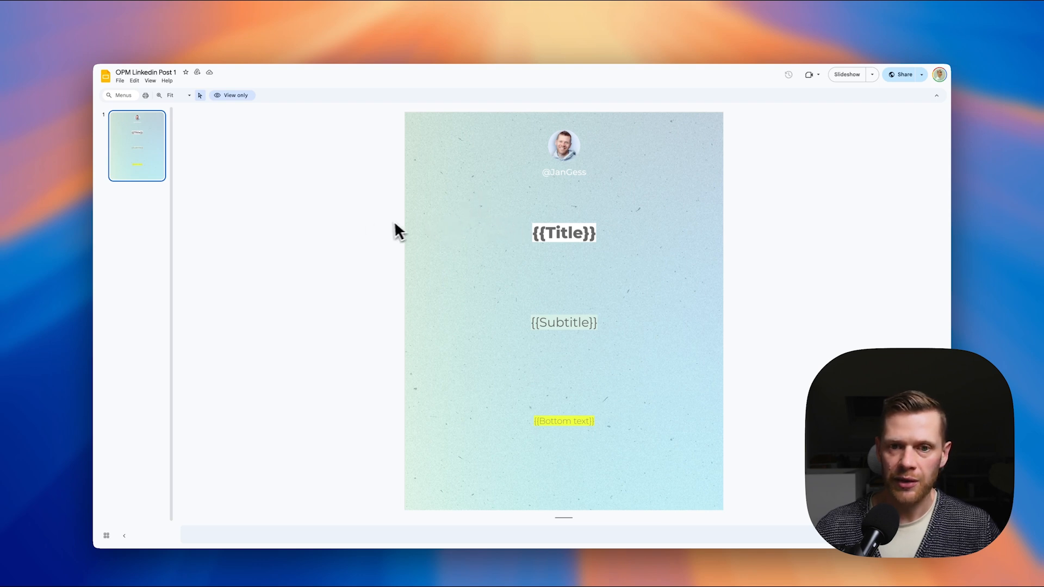
pyautogui.click(568, 229)
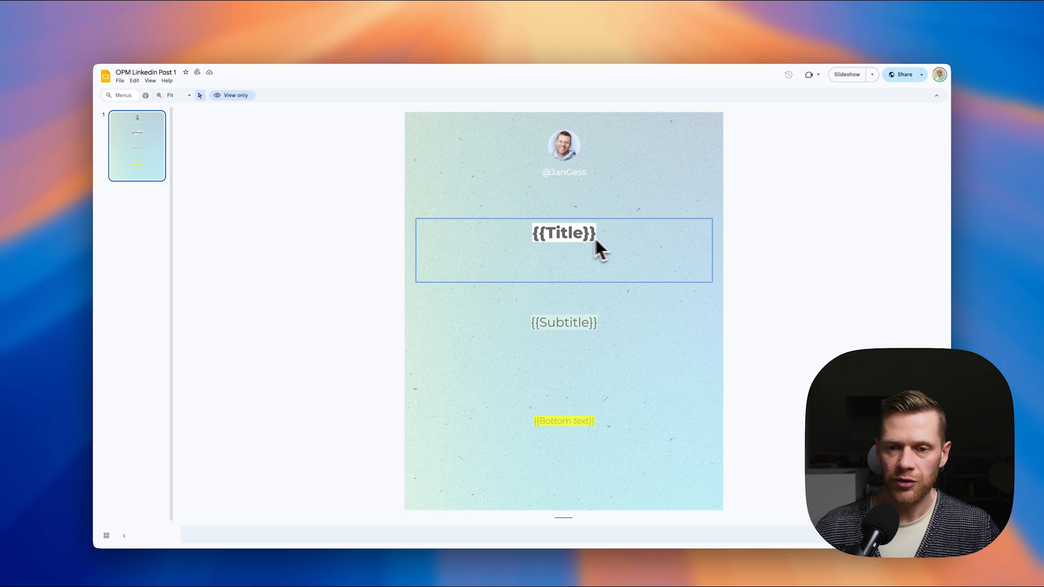
# - Examine the Title, Subtitle and Bottom text placeholders on the OPM Linkedin Post 1 slide
pyautogui.moveTo(546, 233); pyautogui.dragTo(551, 232)
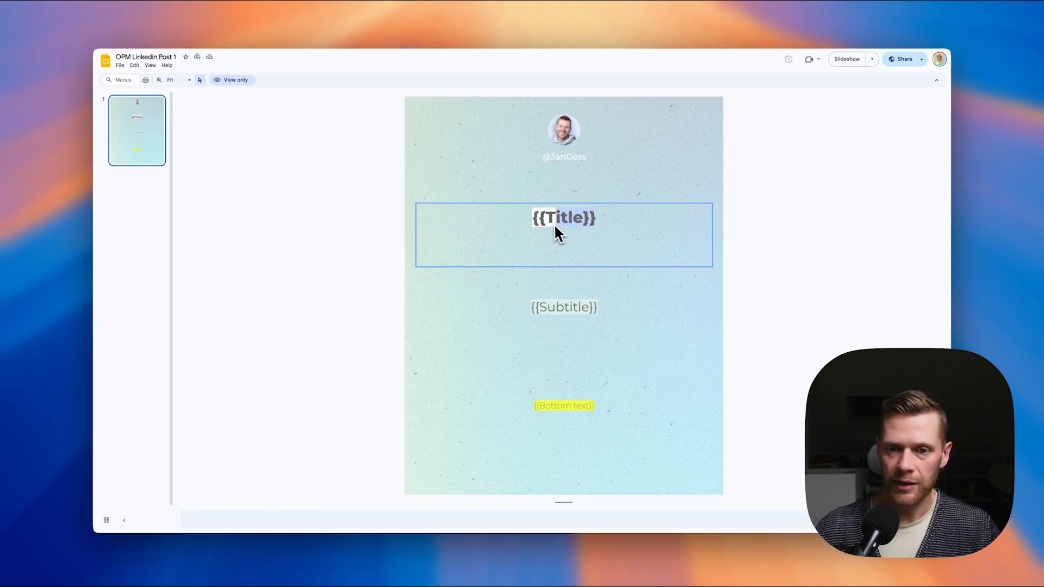
pyautogui.click(554, 225)
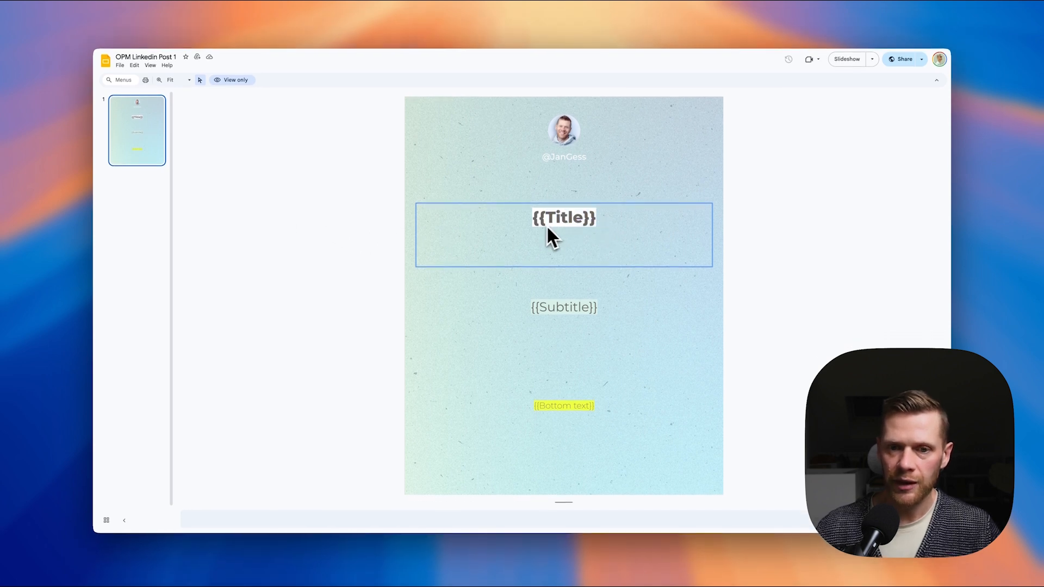
pyautogui.click(574, 316)
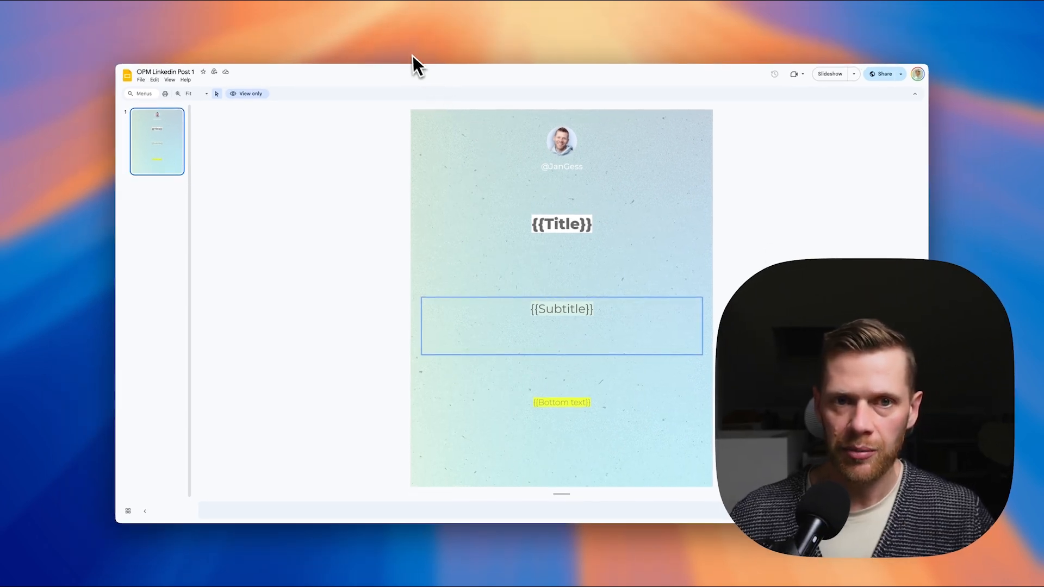
pyautogui.click(567, 406)
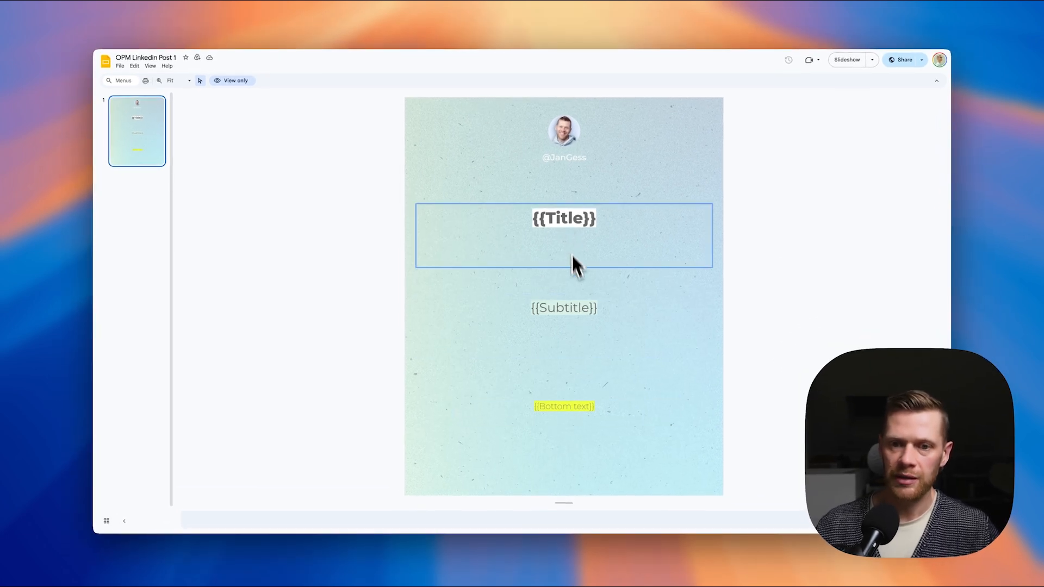
# - Switch to Notion, close the Google Slide Template 01 page and preview the image attachment in its Main view row
pyautogui.press('super+Tab')
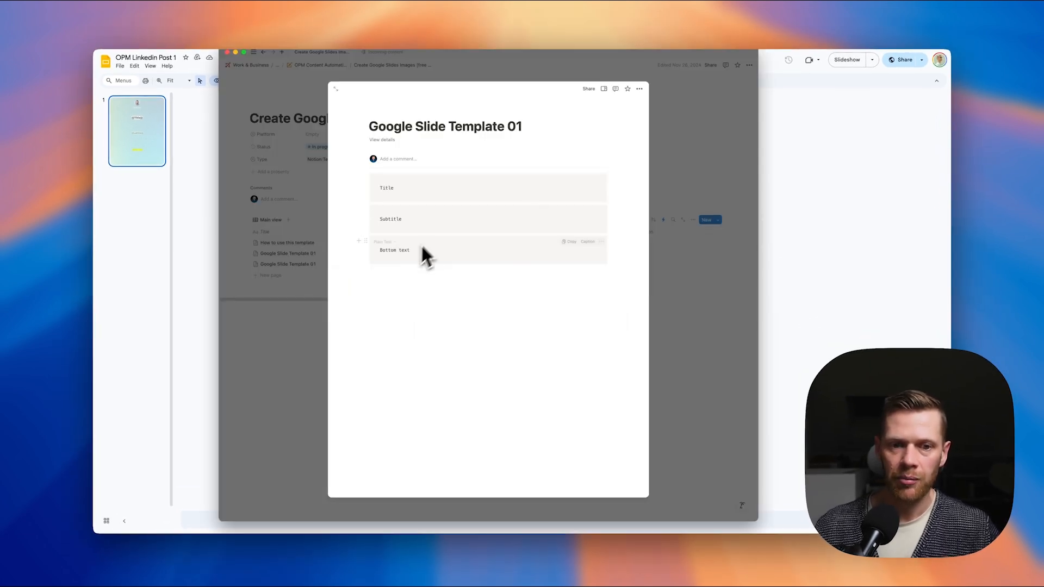
pyautogui.press('Escape')
pyautogui.click(439, 243)
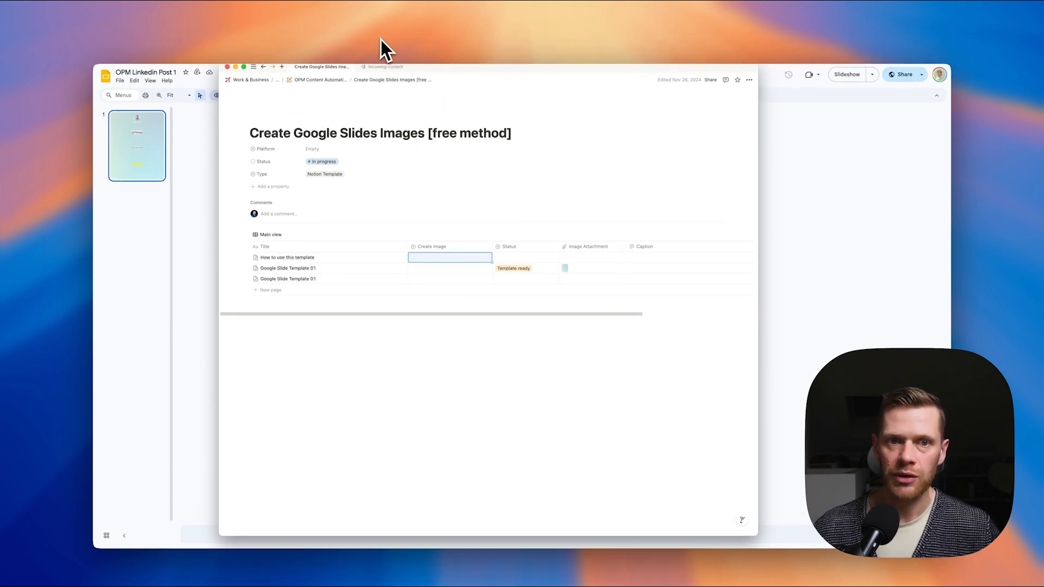
pyautogui.click(572, 269)
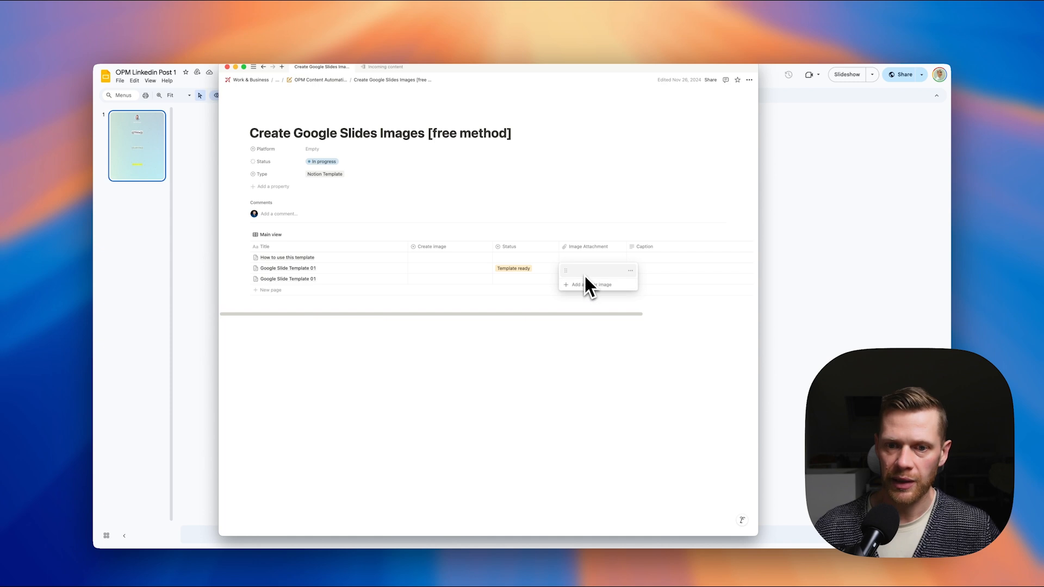
pyautogui.press('Escape')
pyautogui.click(589, 266)
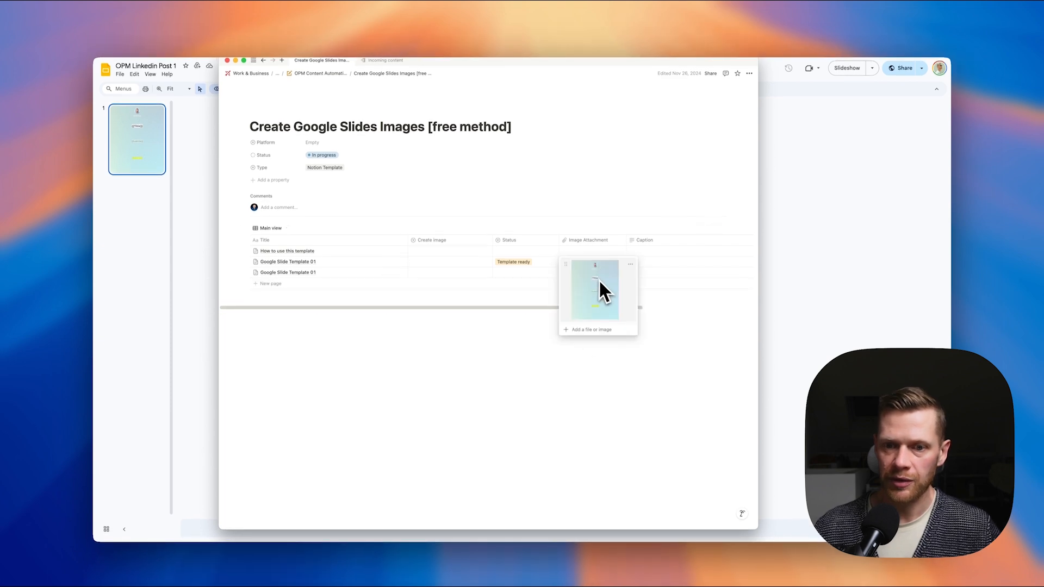
pyautogui.press('Escape')
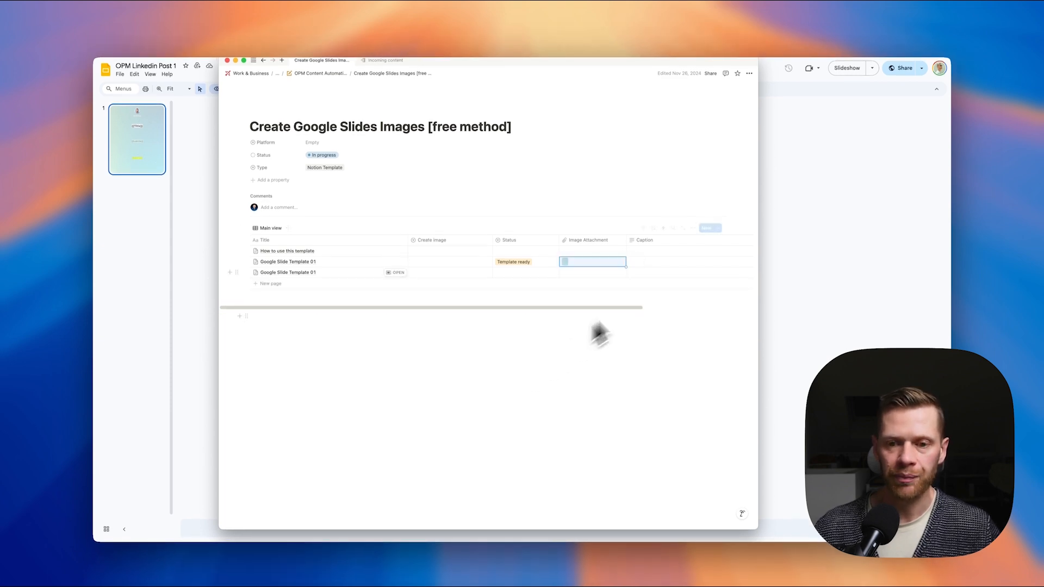
# - Switch back to Google Slides and compare the template slide with the Notion image attachment
pyautogui.press('super+Tab')
pyautogui.click(392, 295)
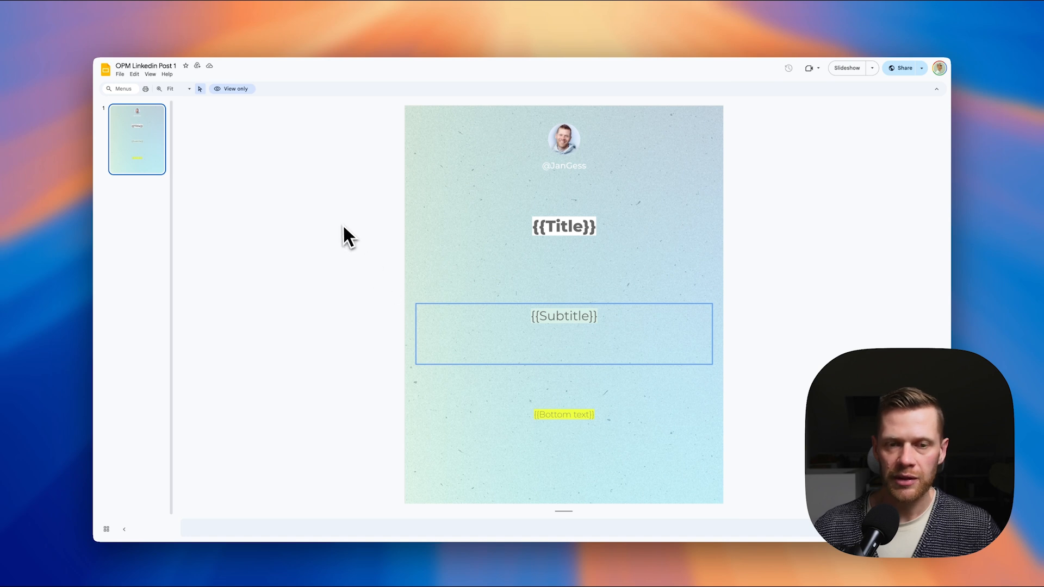
pyautogui.click(353, 246)
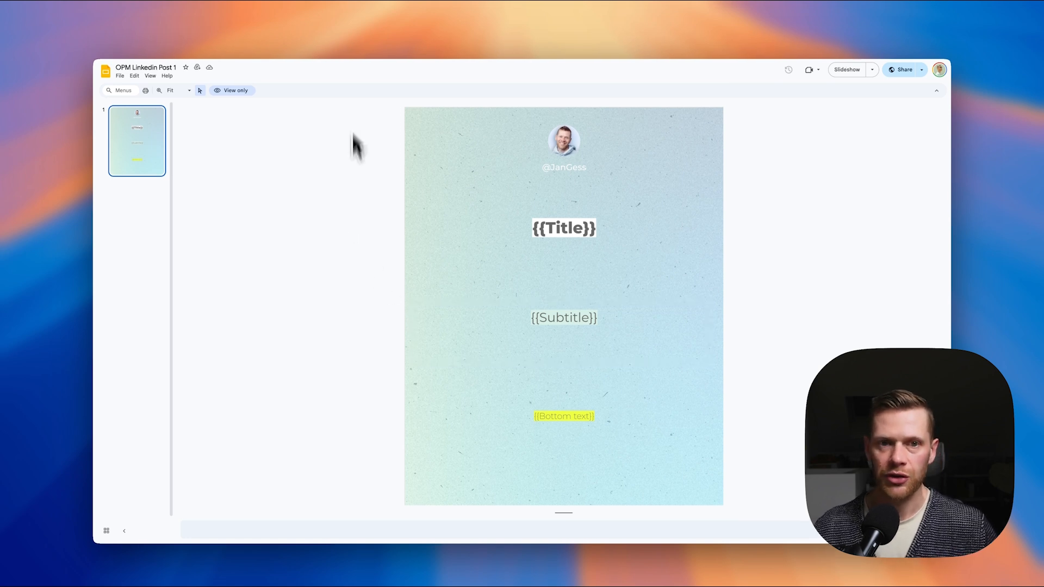
# - Switch to Notion, open the Google Slide Template 01 page from the table and examine its Database Item ID formula
pyautogui.press('super+Tab')
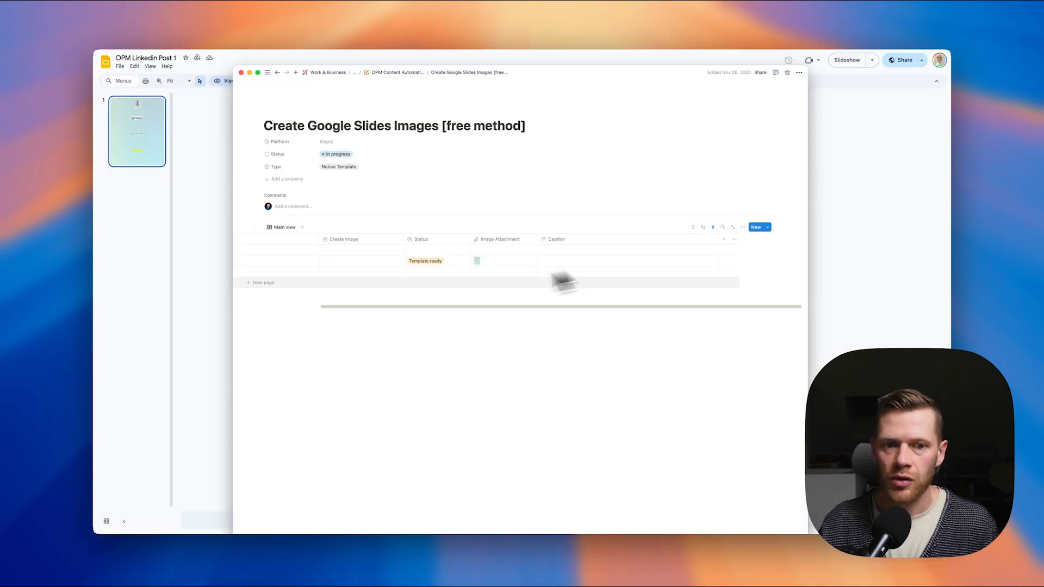
pyautogui.moveTo(560, 275); pyautogui.dragTo(416, 273)
pyautogui.click(409, 272)
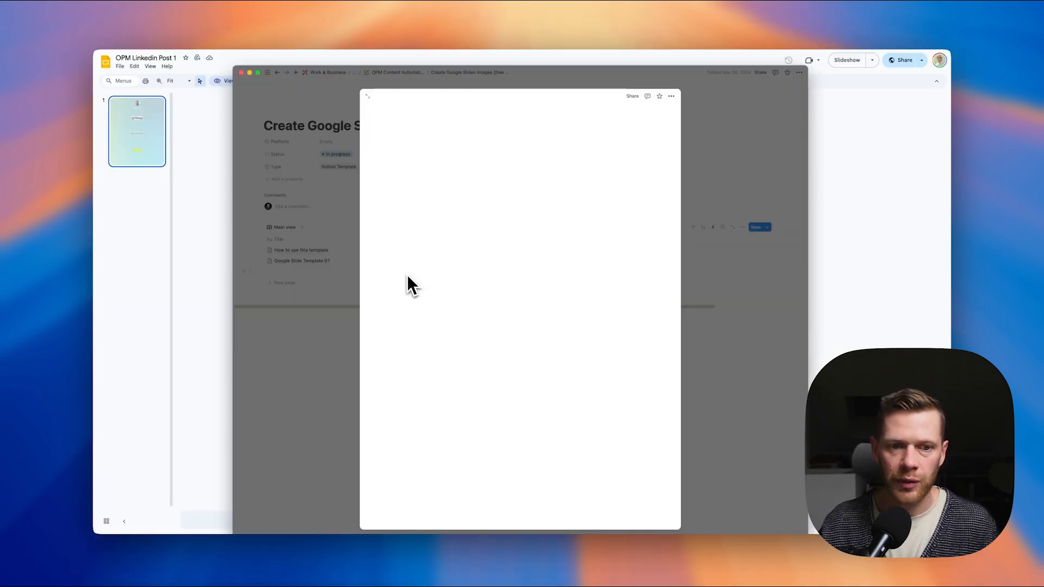
pyautogui.click(356, 314)
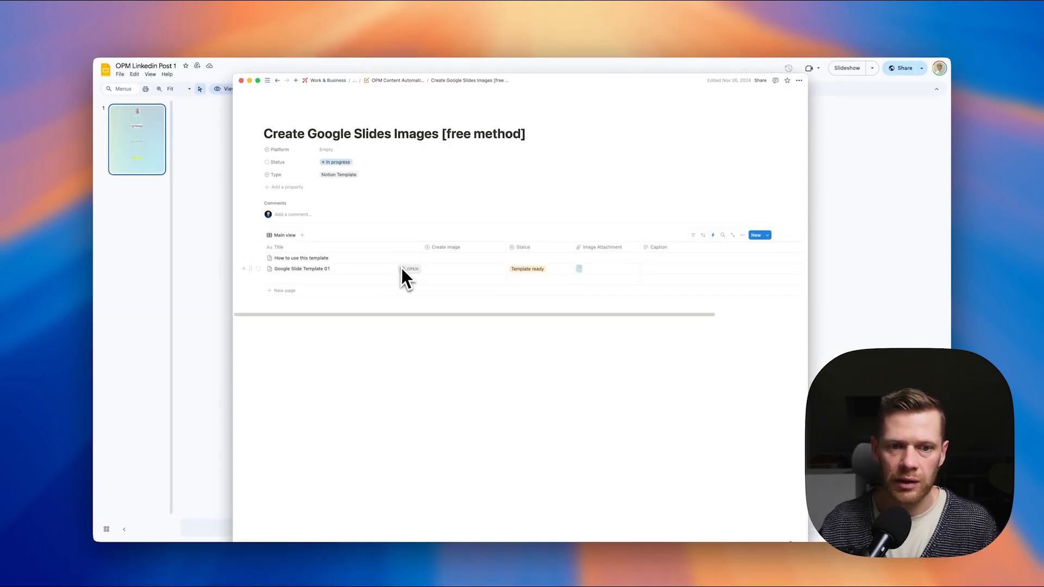
pyautogui.click(408, 269)
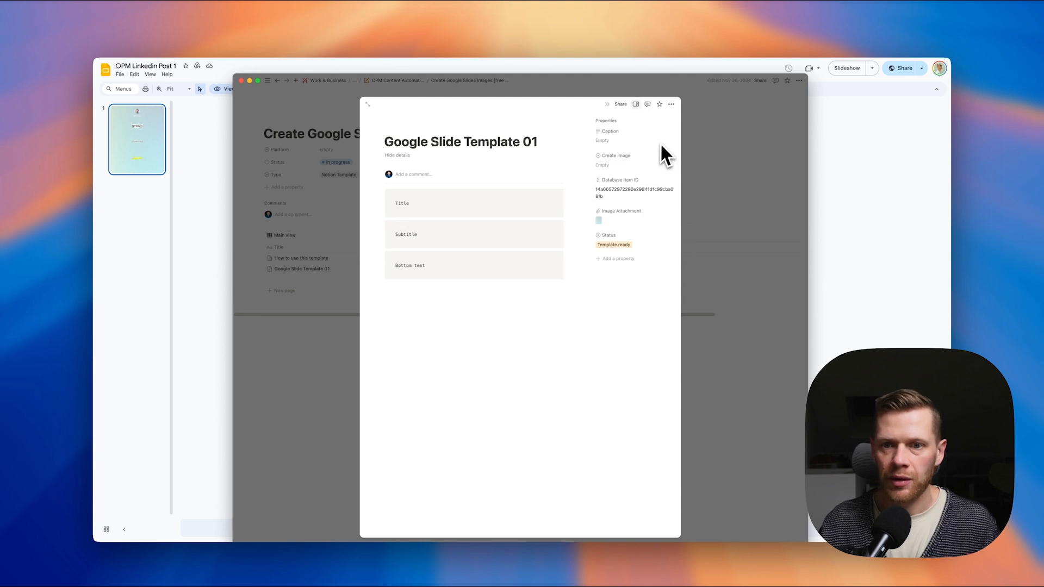
pyautogui.click(620, 181)
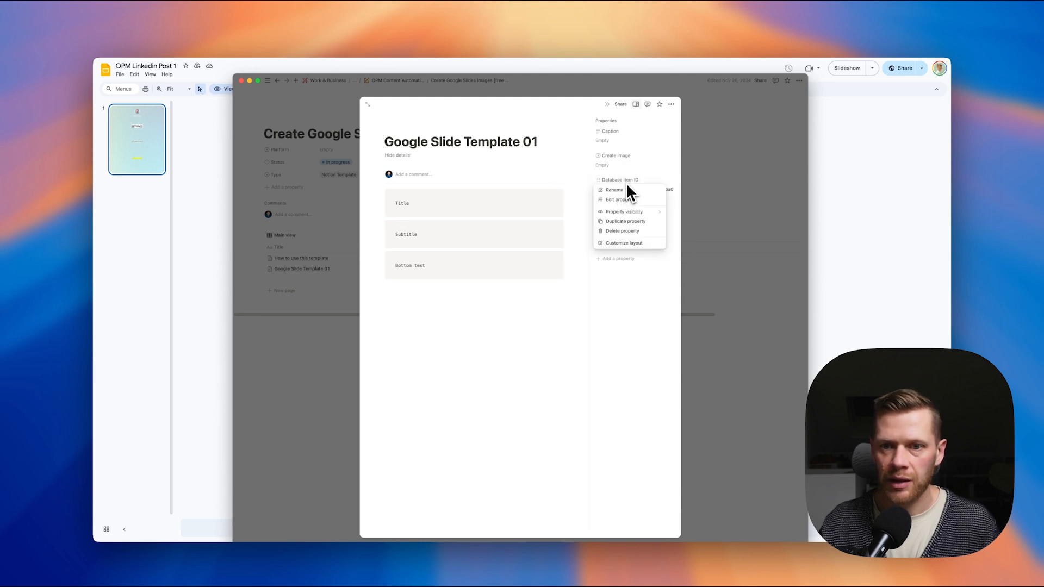
pyautogui.click(624, 183)
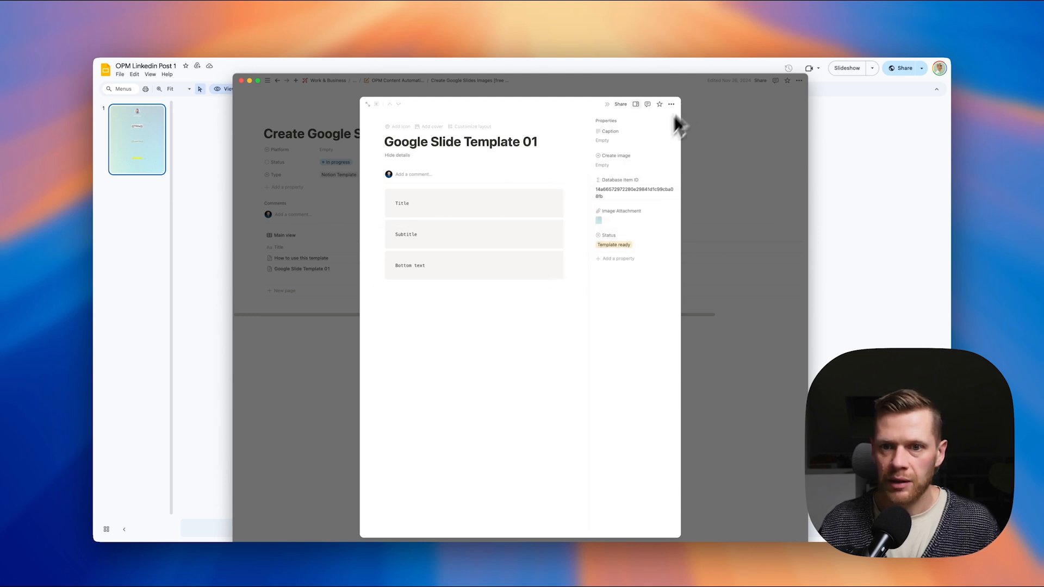
pyautogui.click(622, 191)
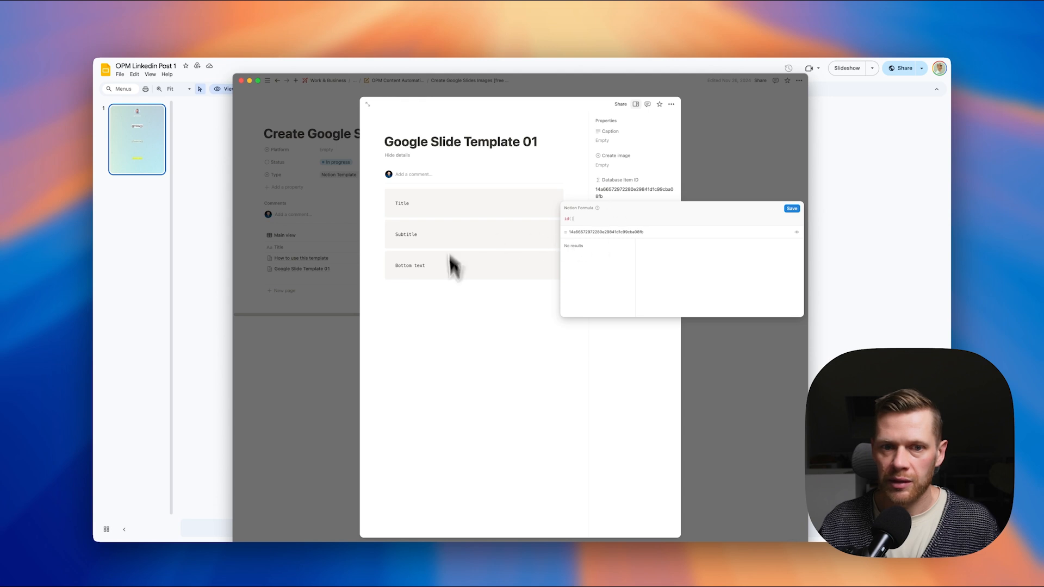
pyautogui.click(279, 303)
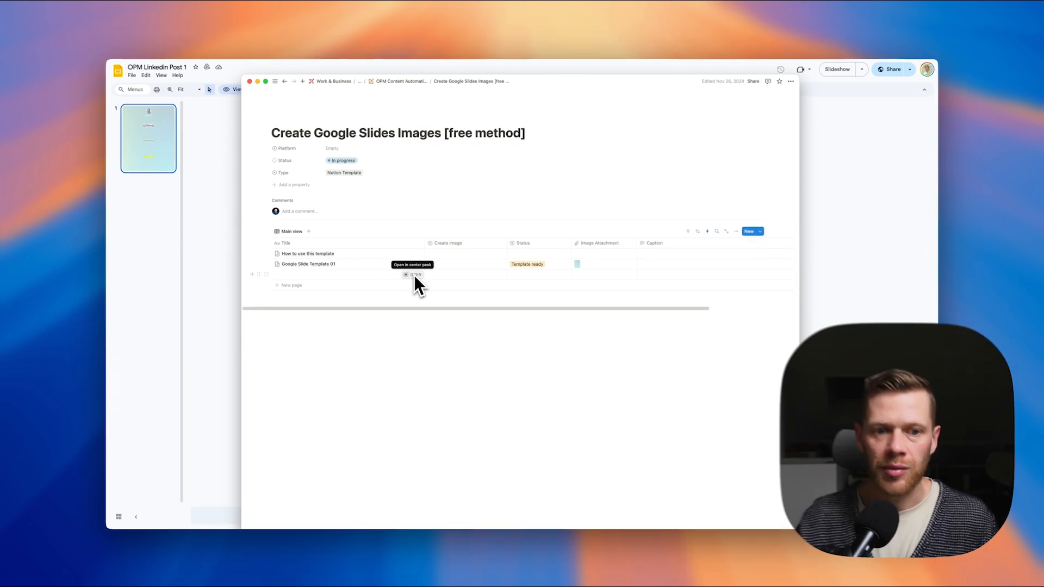
# - Open the untitled page in the Main view table and add a Formula property with the formula id()
pyautogui.click(414, 275)
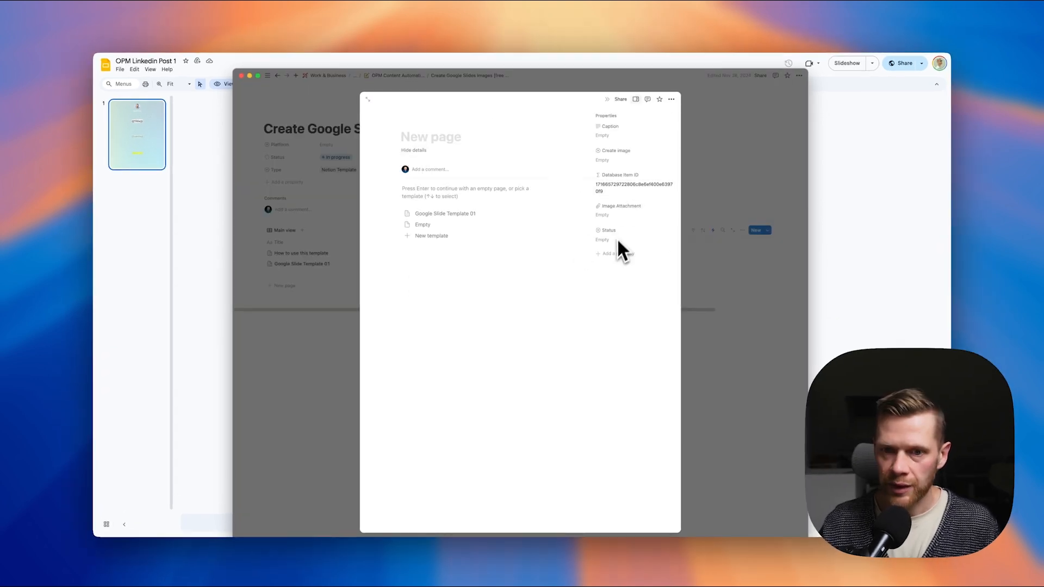
pyautogui.click(615, 254)
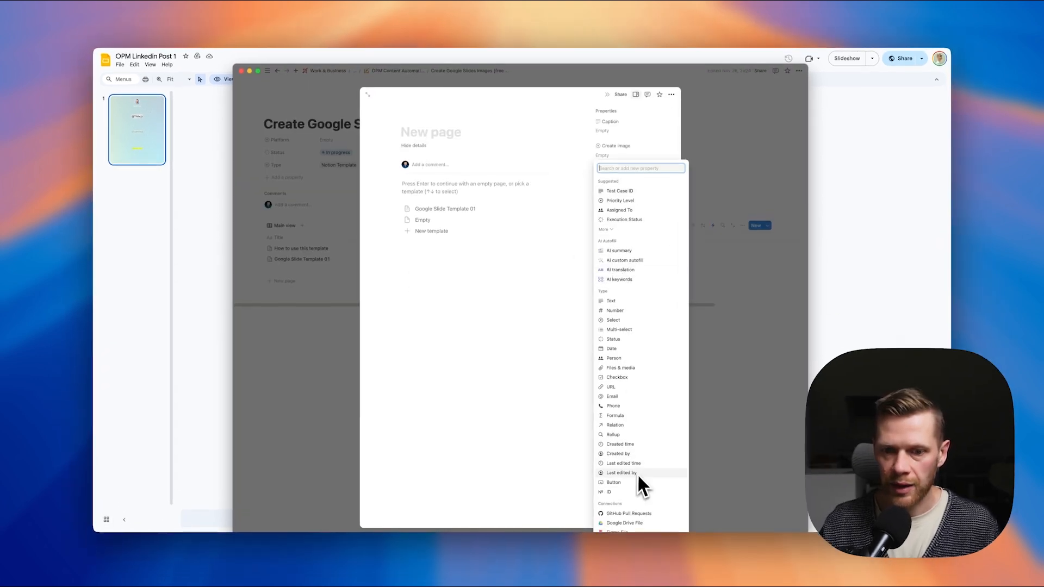
pyautogui.click(625, 420)
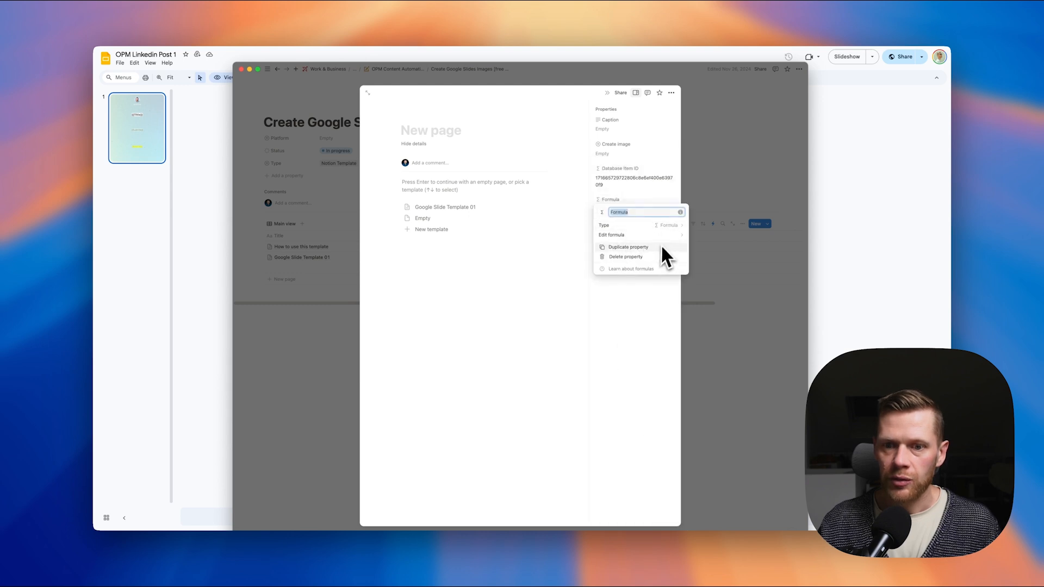
pyautogui.click(631, 234)
pyautogui.click(463, 256)
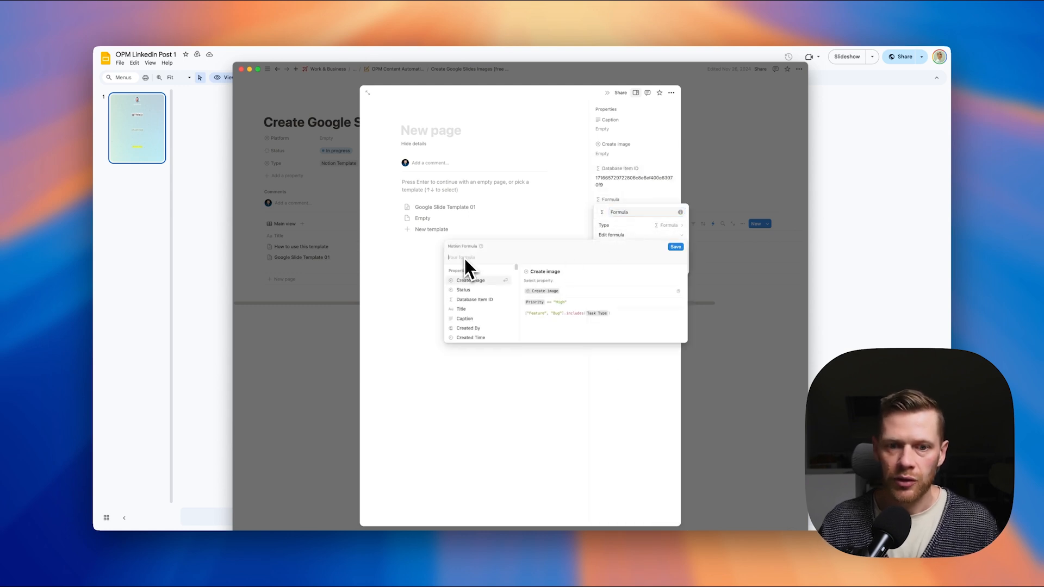
pyautogui.write('id')
pyautogui.click(465, 333)
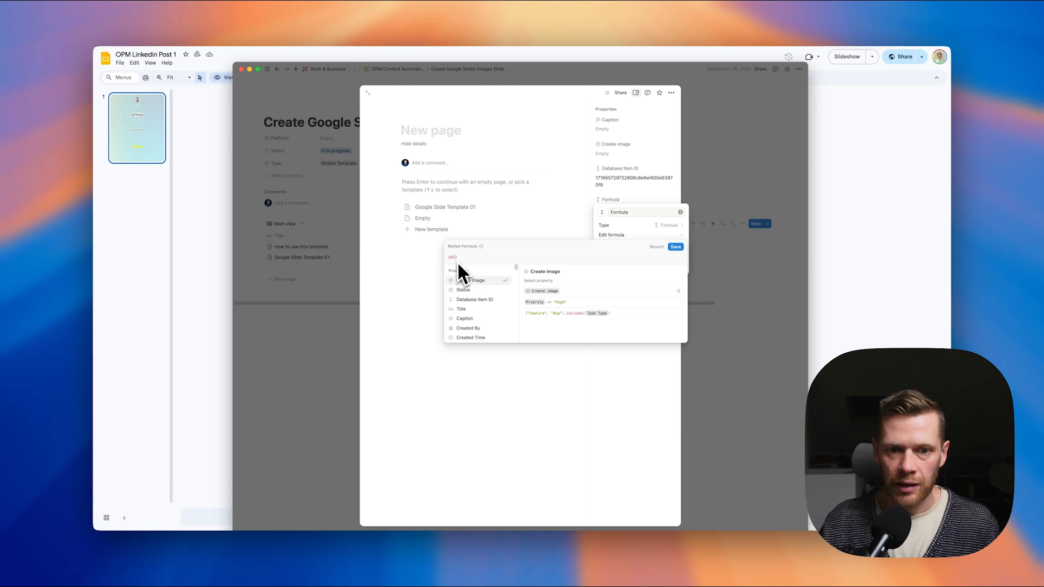
pyautogui.click(680, 247)
pyautogui.click(561, 327)
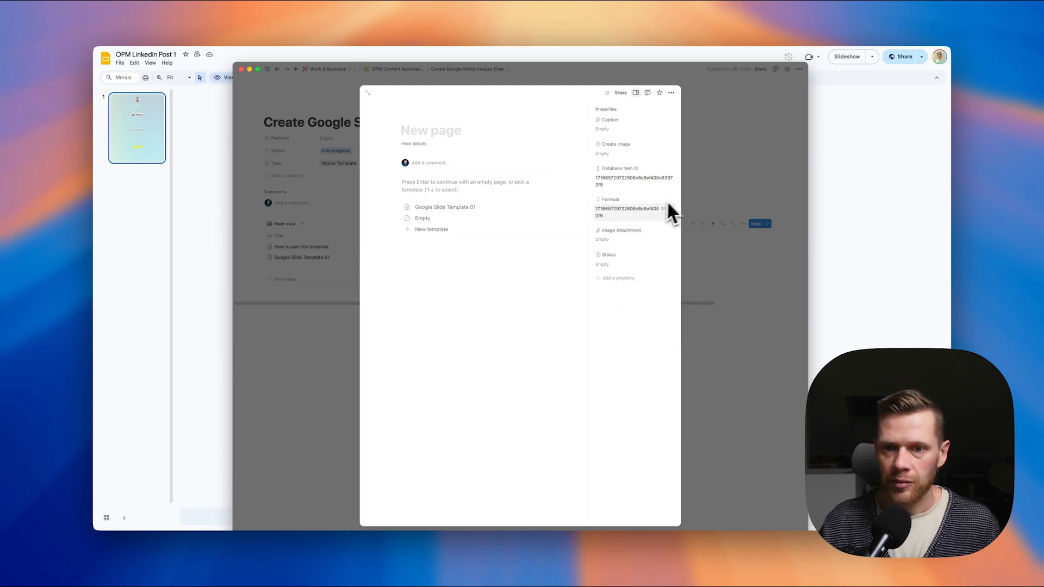
# - Delete the newly added Formula property from the database
pyautogui.click(607, 199)
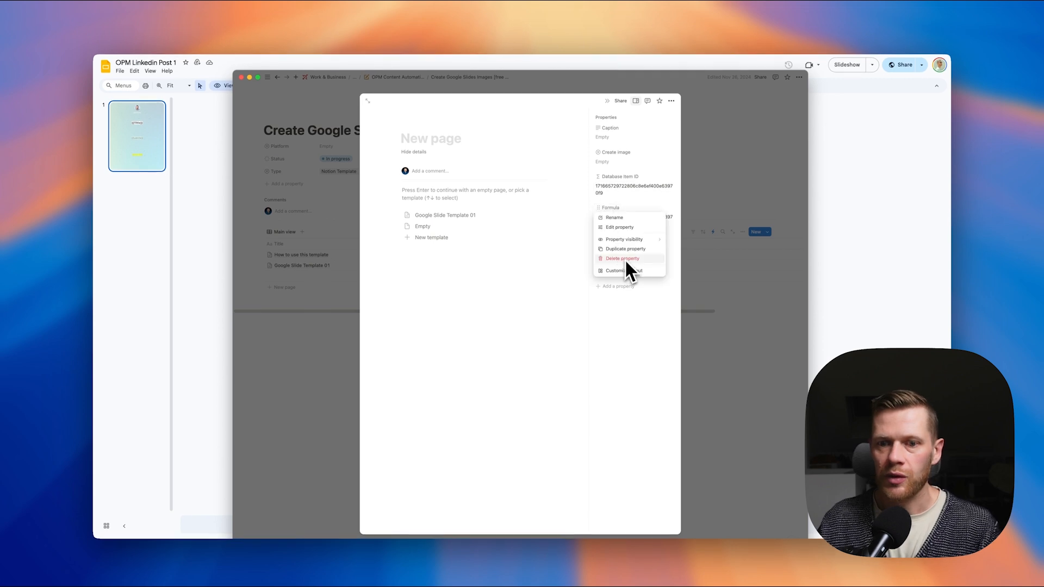
pyautogui.click(626, 260)
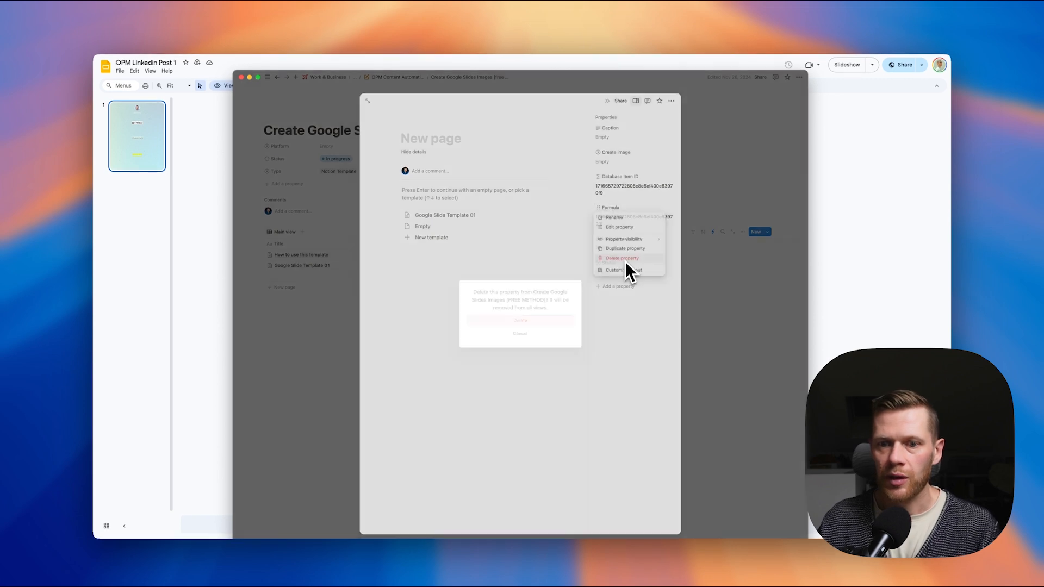
pyautogui.click(535, 323)
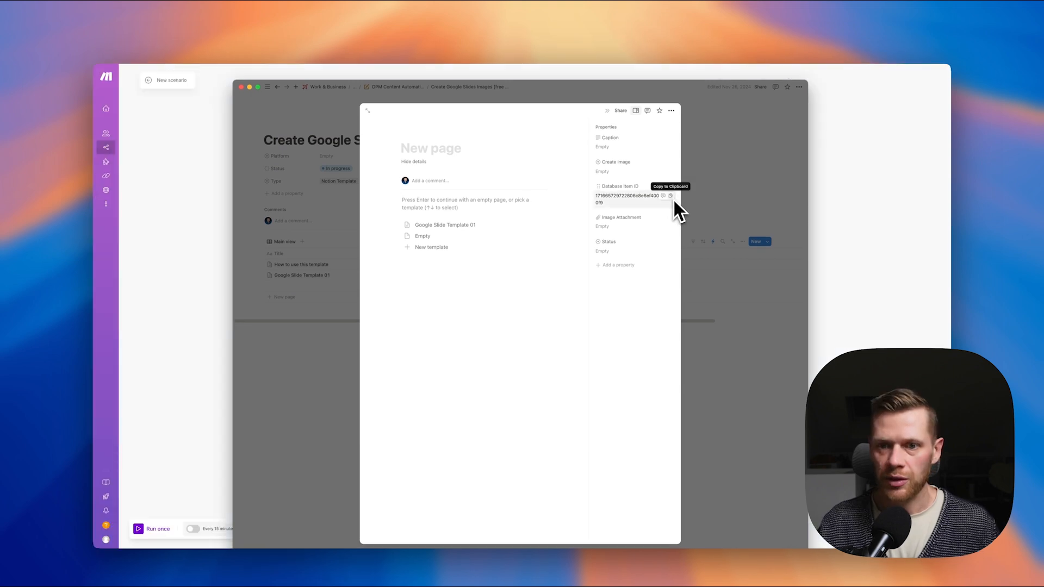
# - Copy the untitled page's Database Item ID and switch to the new scenario in Make
pyautogui.click(670, 195)
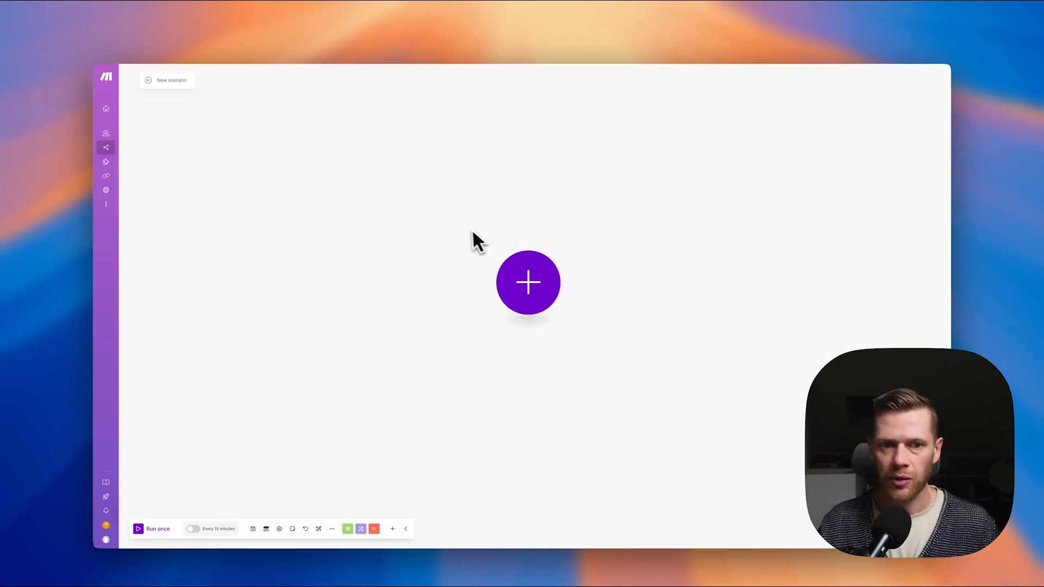
# - Add a Webhooks Custom webhook trigger to the empty scenario and close its settings without choosing a hook
pyautogui.click(526, 283)
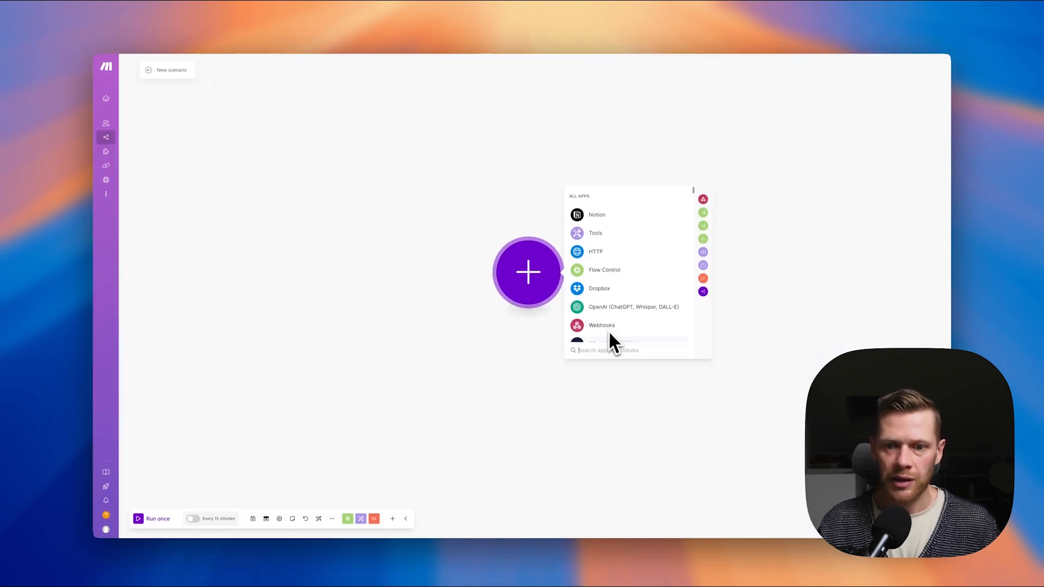
pyautogui.click(609, 332)
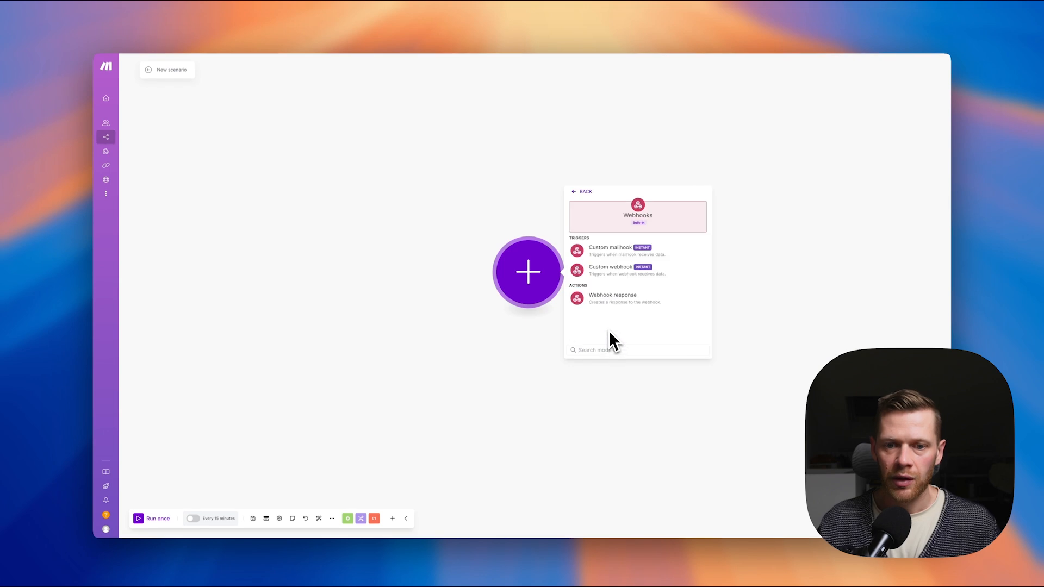
pyautogui.click(623, 266)
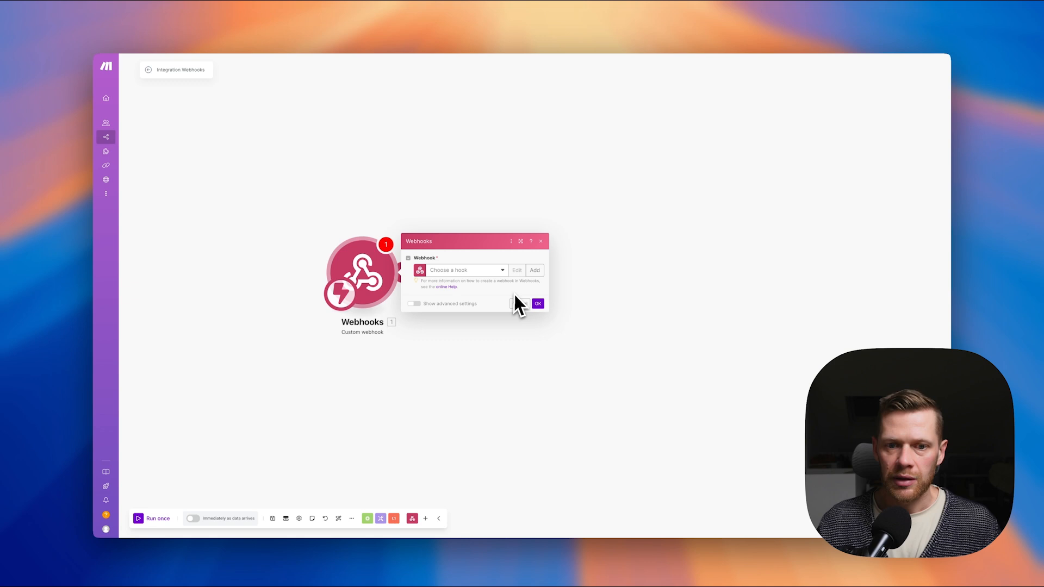
pyautogui.click(517, 304)
# - Add a Tools module of type Set multiple variables beside the Webhooks trigger
pyautogui.rightClick(483, 283)
pyautogui.click(497, 289)
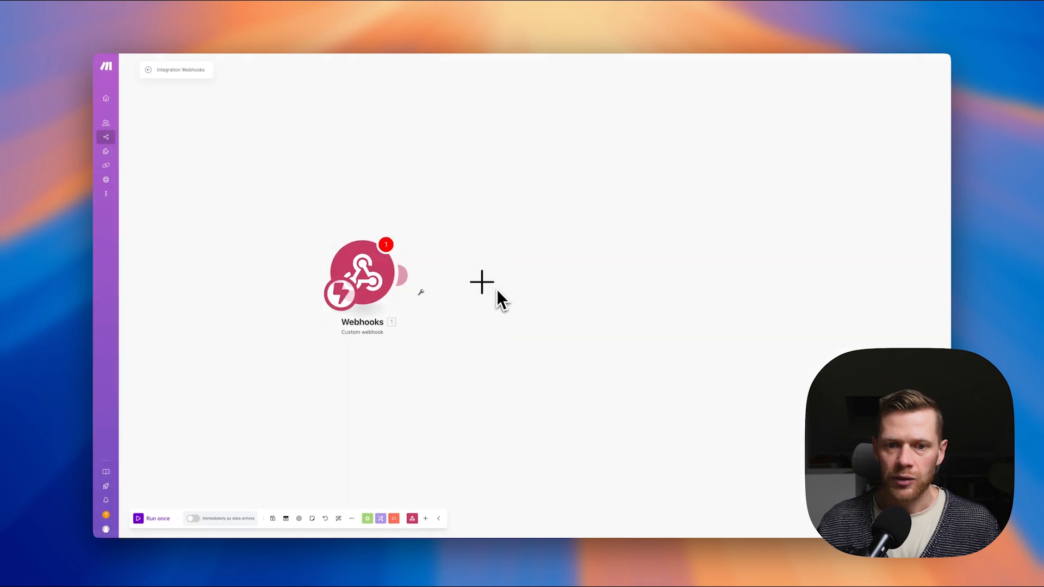
pyautogui.write('set')
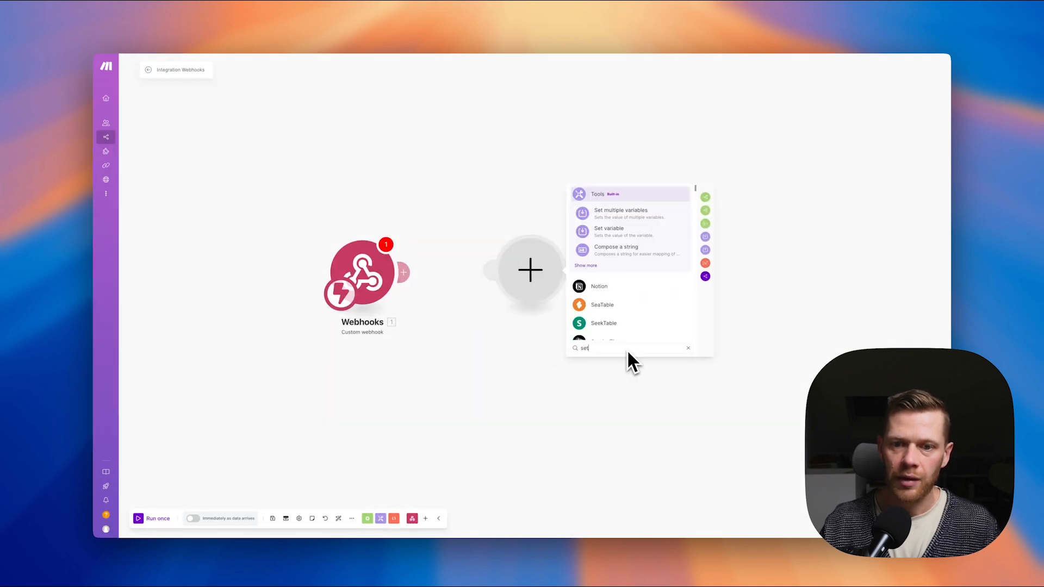
pyautogui.click(626, 245)
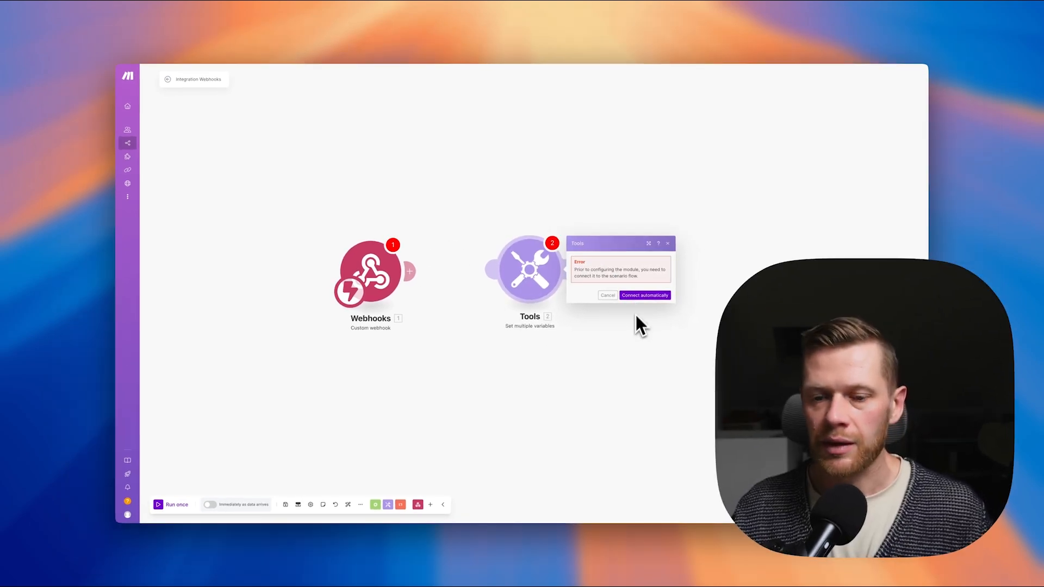
# - Make the Tools module the scenario's starting point and set its NotionID variable to the copied Database Item ID
pyautogui.moveTo(349, 292); pyautogui.dragTo(510, 284)
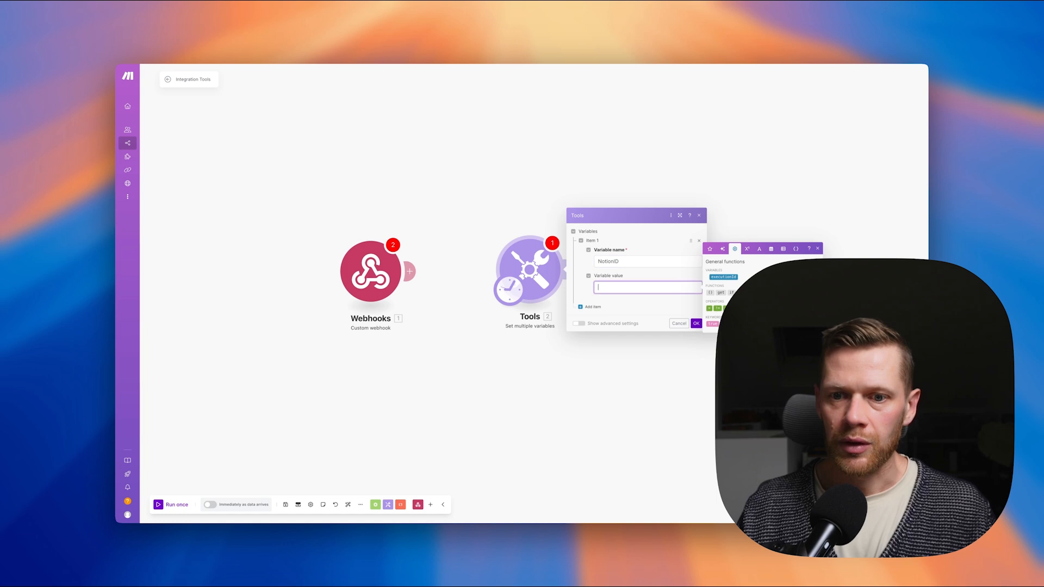
pyautogui.press('super+v')
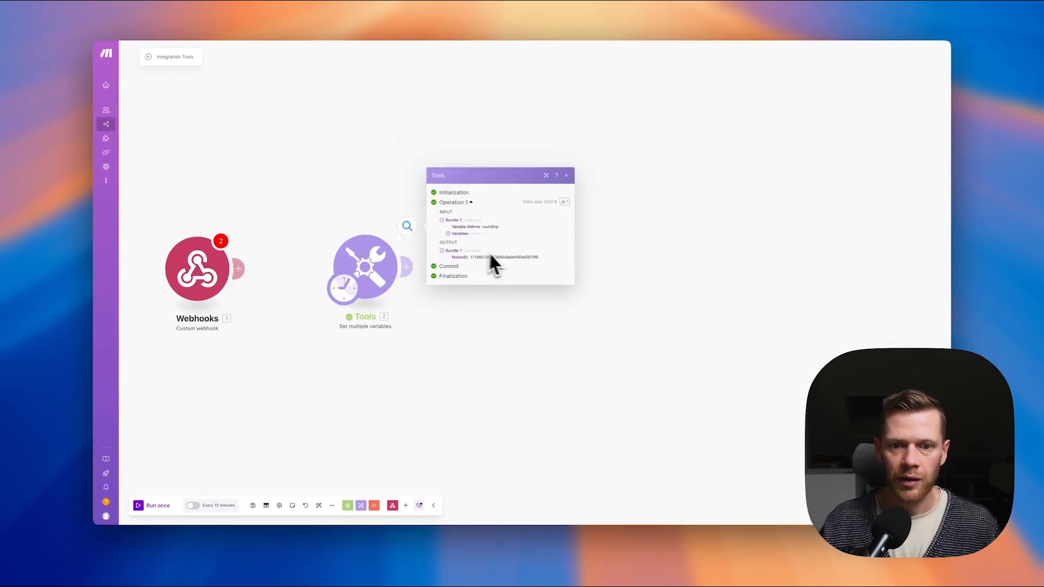
pyautogui.doubleClick(510, 257)
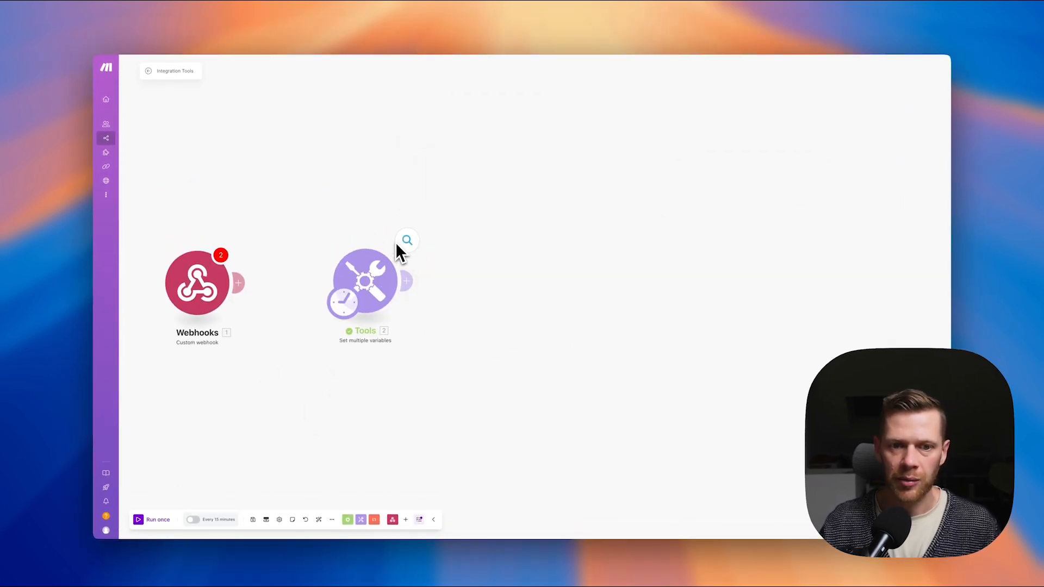
pyautogui.click(404, 227)
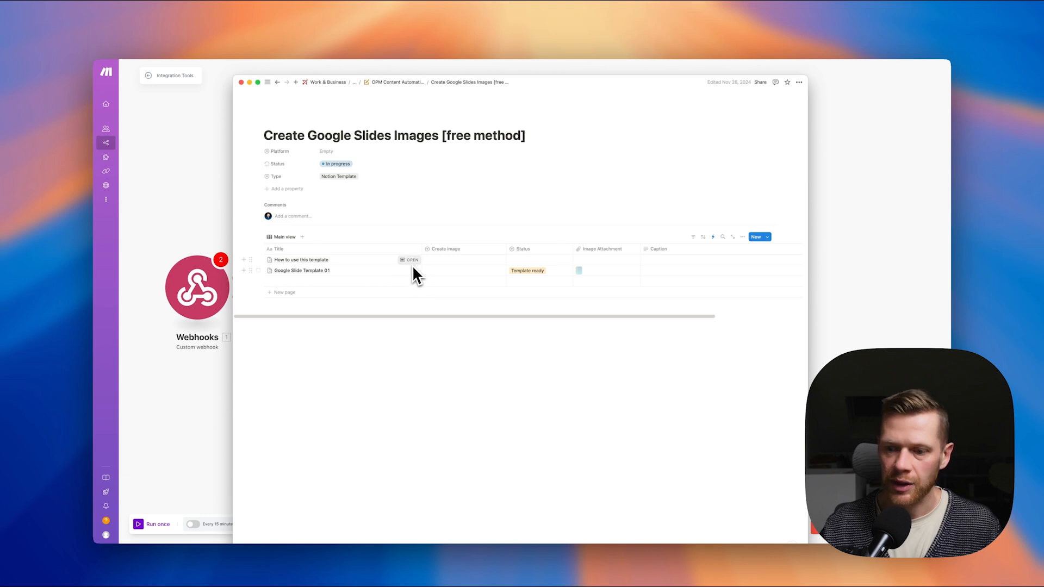
# - Look through the How to use this template page, including its Make.com blueprint and Let's connect Notion to Make.com sections
pyautogui.click(411, 263)
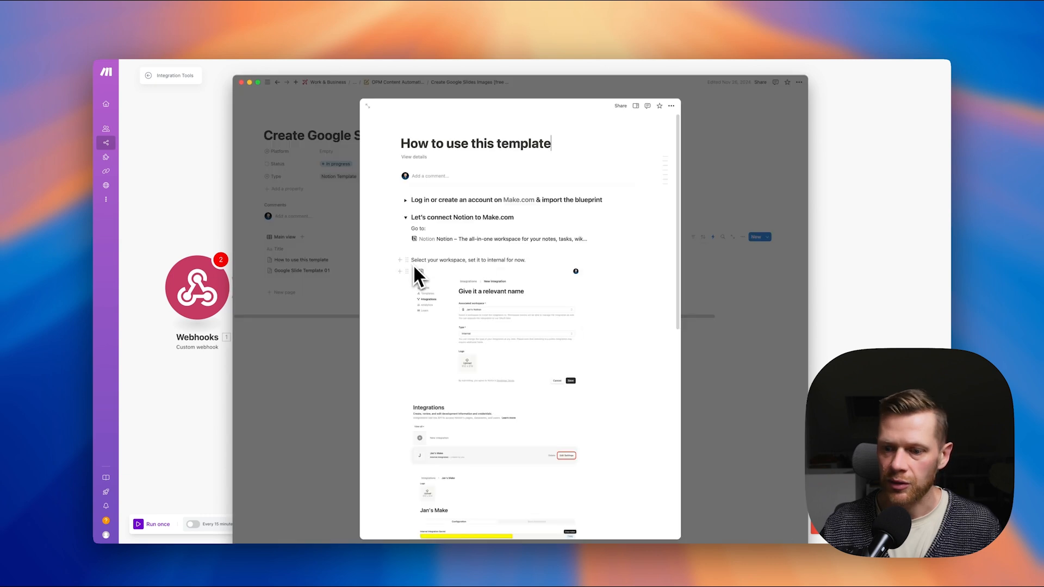
pyautogui.click(406, 217)
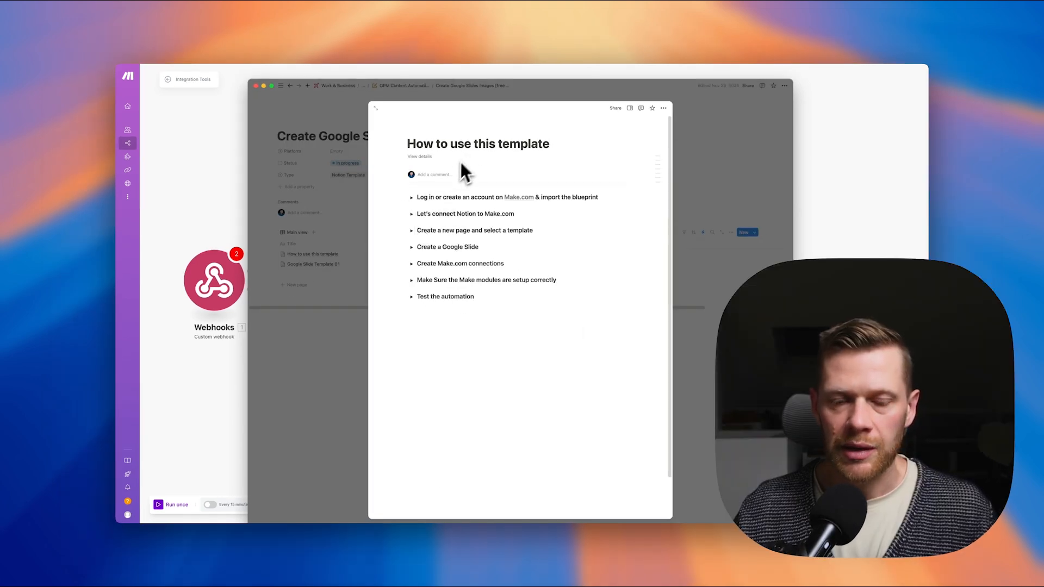
pyautogui.click(412, 198)
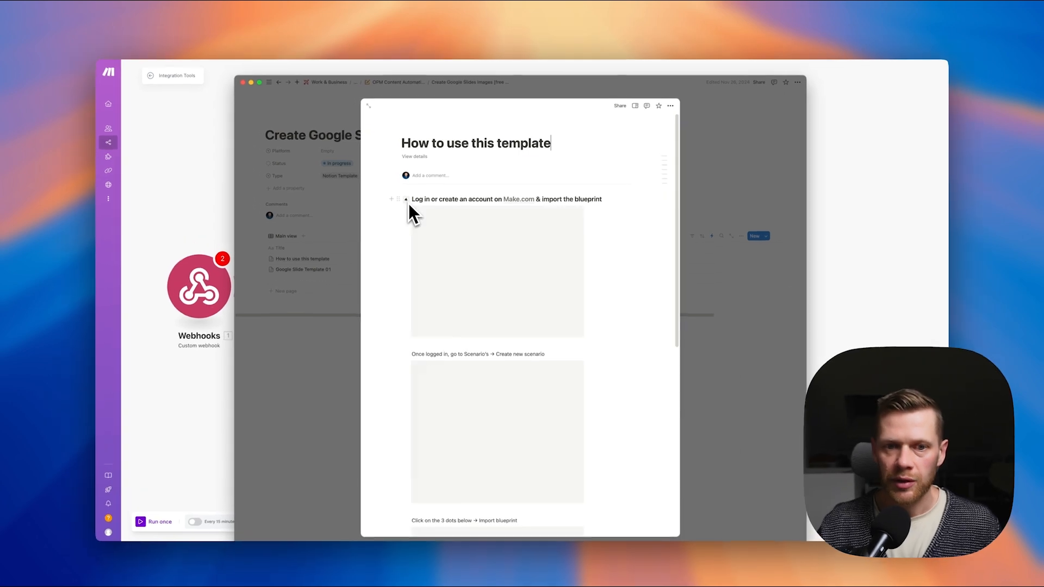
pyautogui.click(407, 199)
pyautogui.click(407, 208)
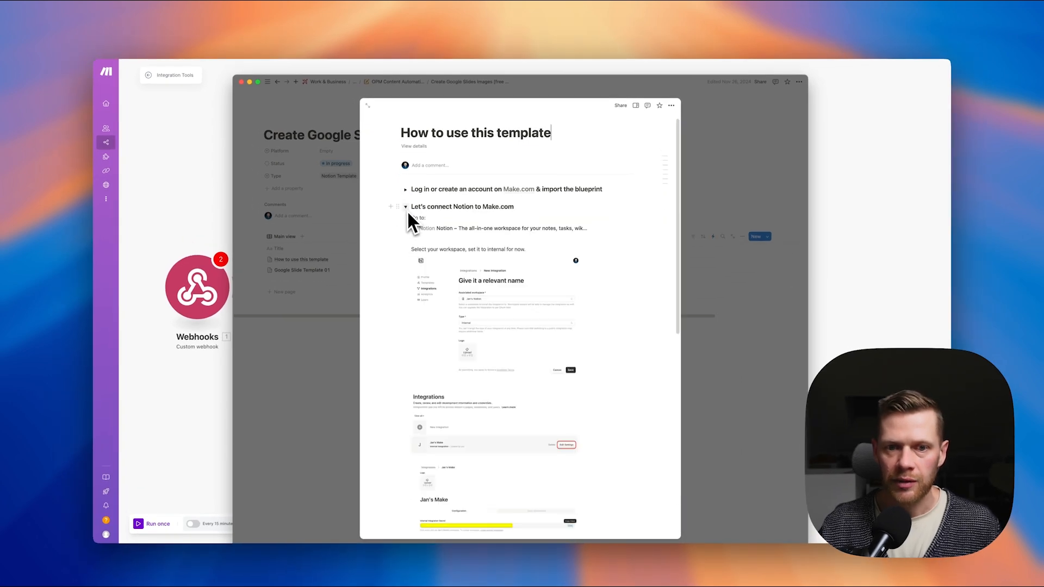
pyautogui.scroll(-1, 437, 232)
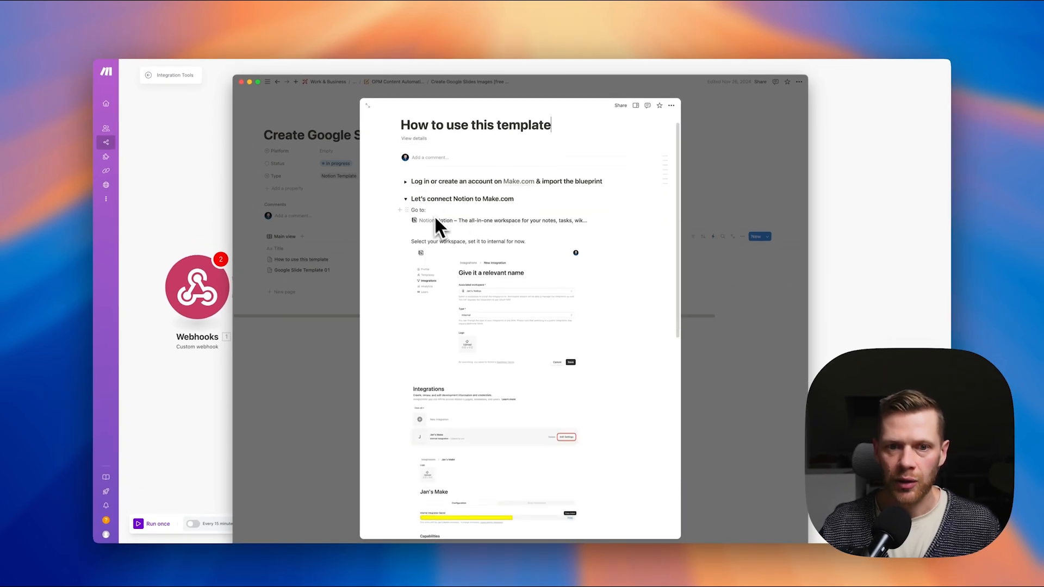
pyautogui.click(406, 200)
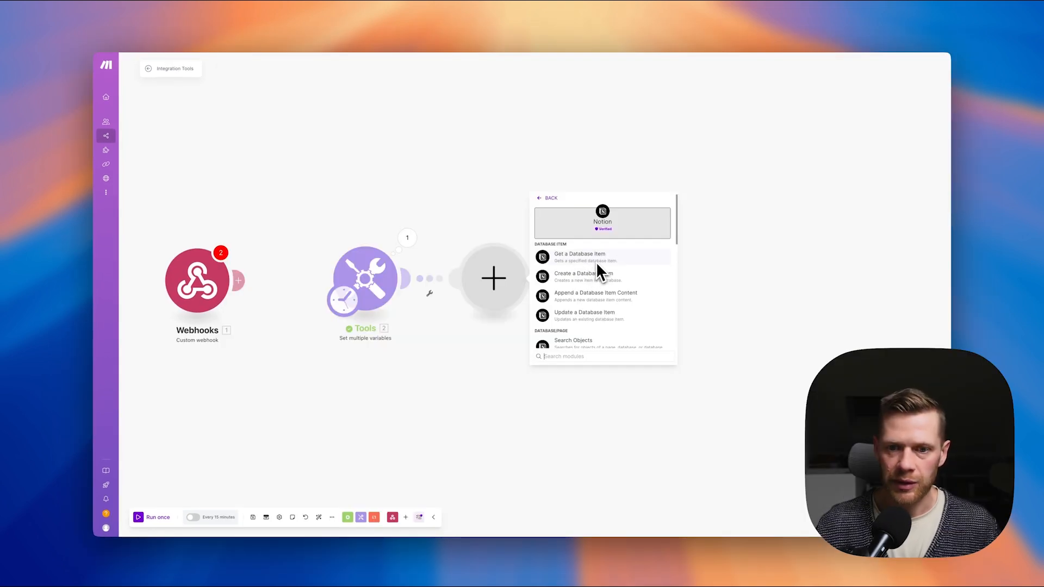
# - Add a Notion Get a Database Item module with the Database Item ID mapped to NotionID, and inspect its run output
pyautogui.click(596, 262)
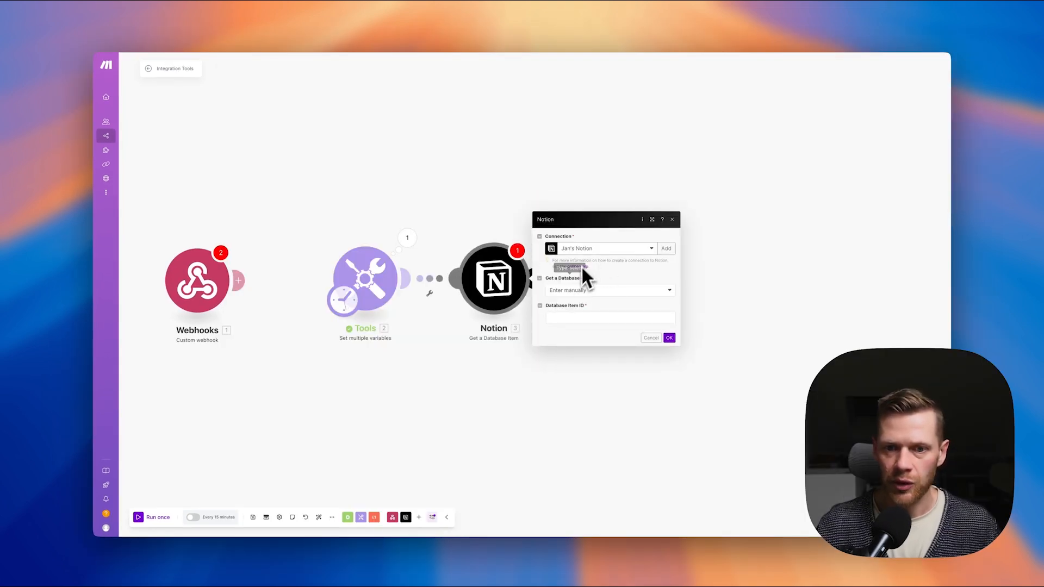
pyautogui.click(602, 250)
pyautogui.click(602, 234)
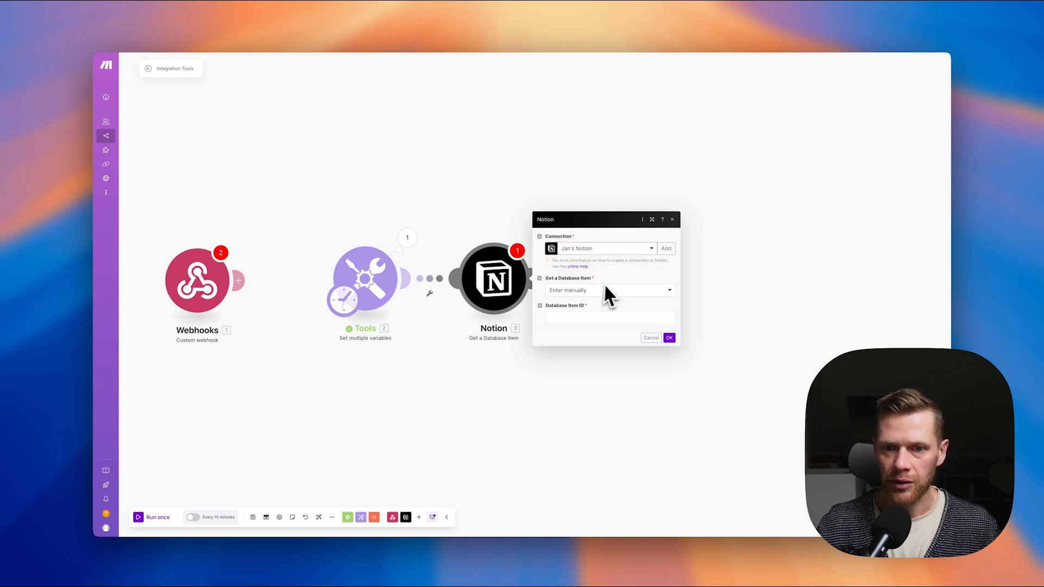
pyautogui.click(608, 318)
pyautogui.click(699, 340)
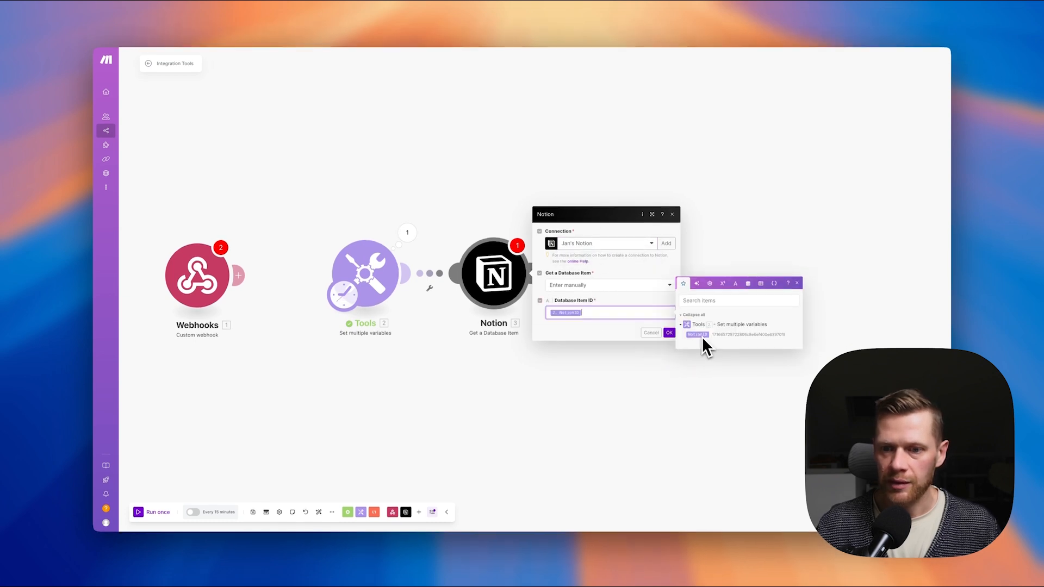
pyautogui.click(669, 332)
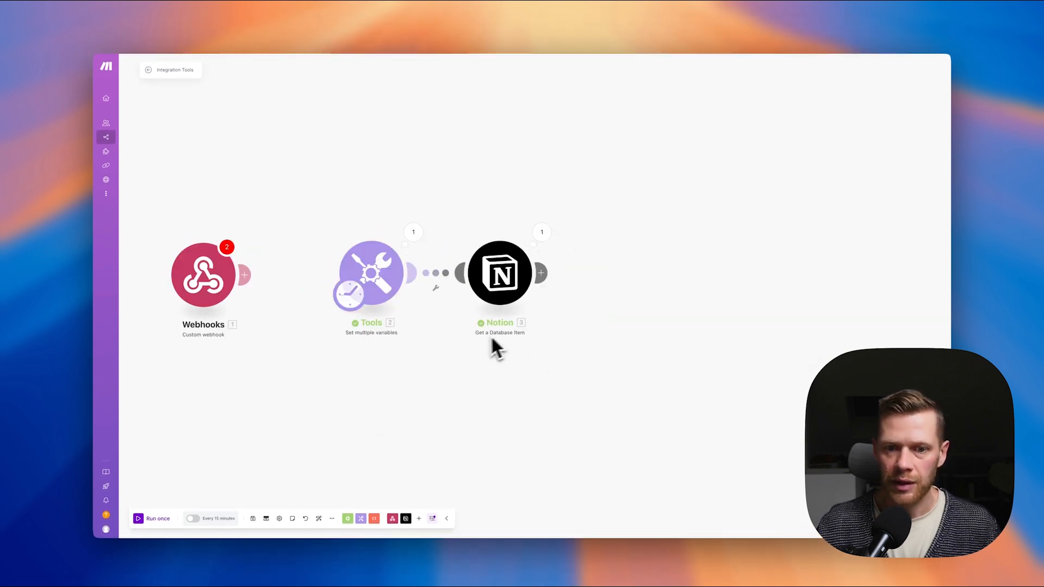
pyautogui.click(540, 232)
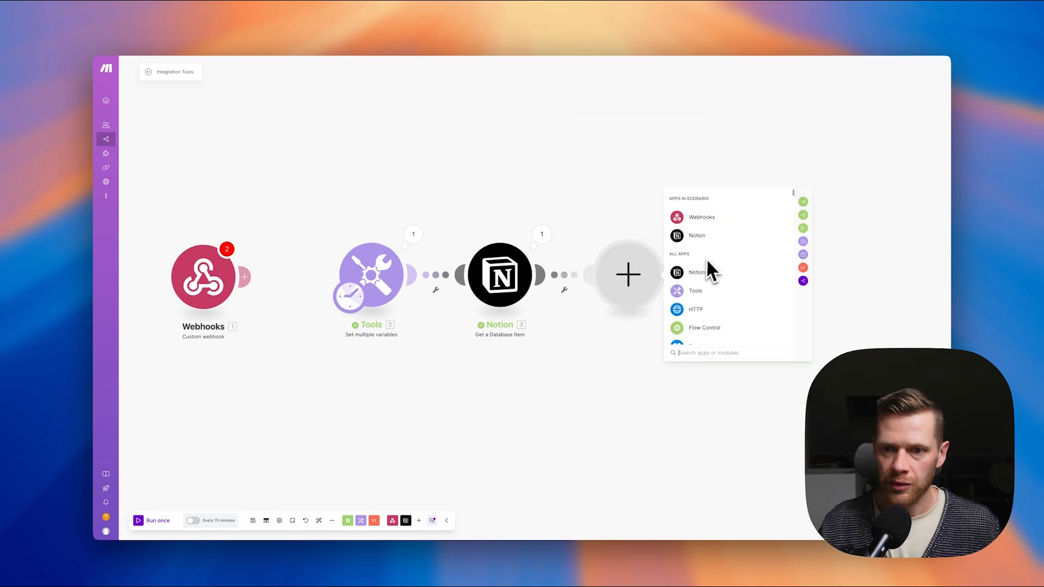
# - Add a Notion Make an API Call module with the URL /v1/blocks/, the NotionID variable and /children
pyautogui.click(709, 270)
pyautogui.scroll(-4, 714, 283)
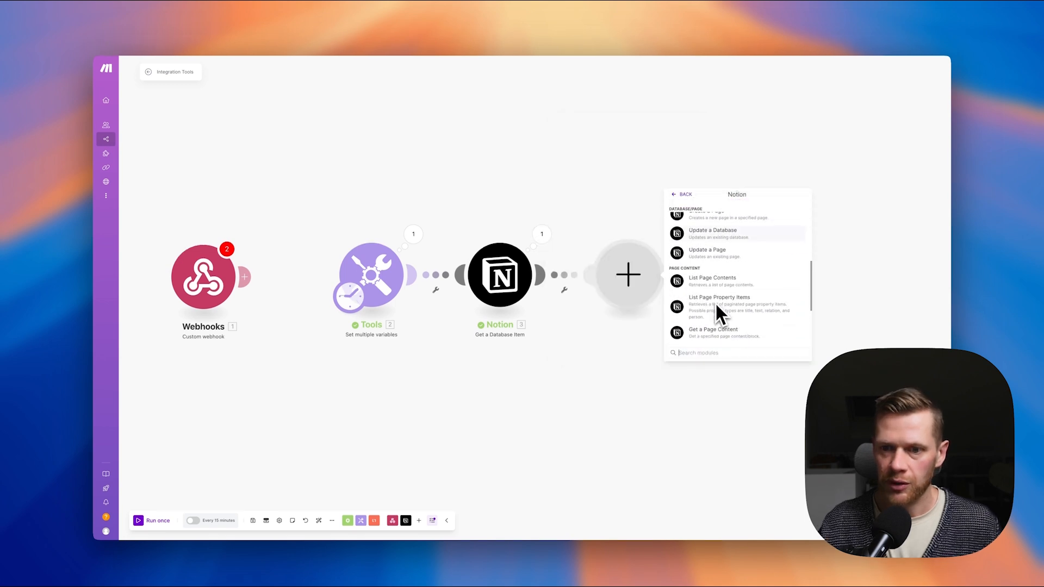
pyautogui.click(717, 322)
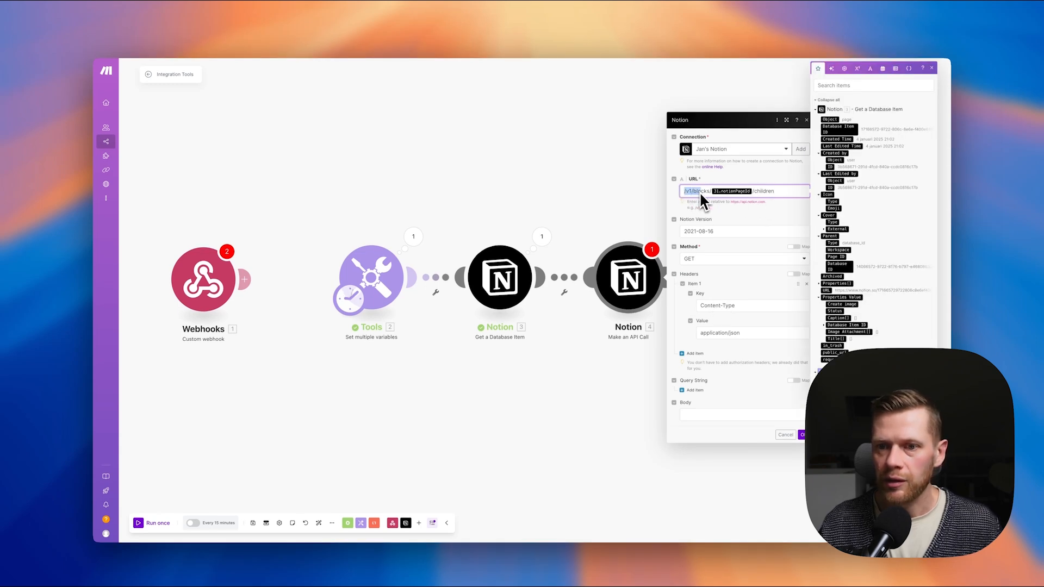
pyautogui.click(754, 191)
pyautogui.press('BackSpace')
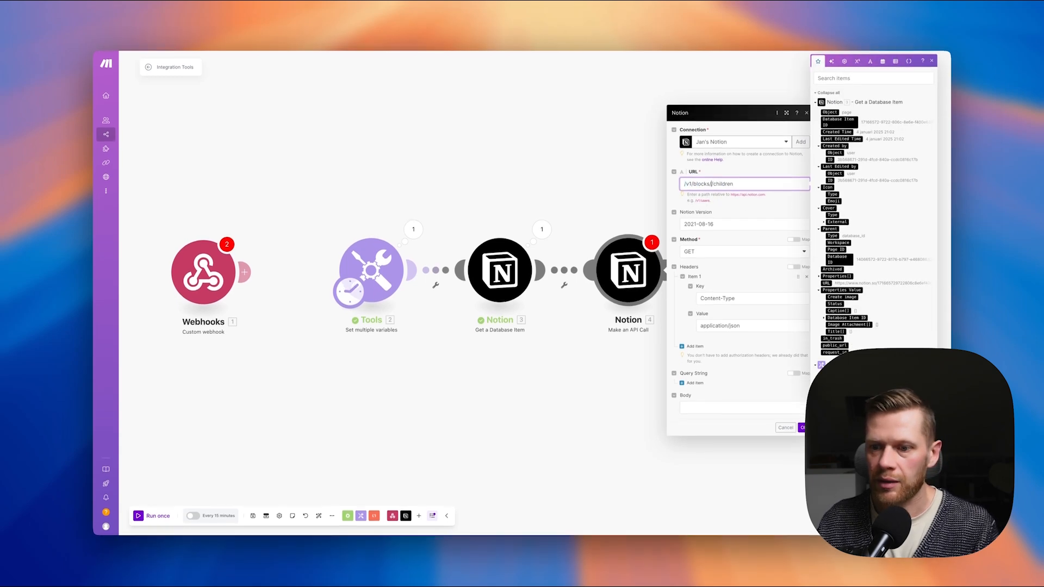
pyautogui.click(834, 375)
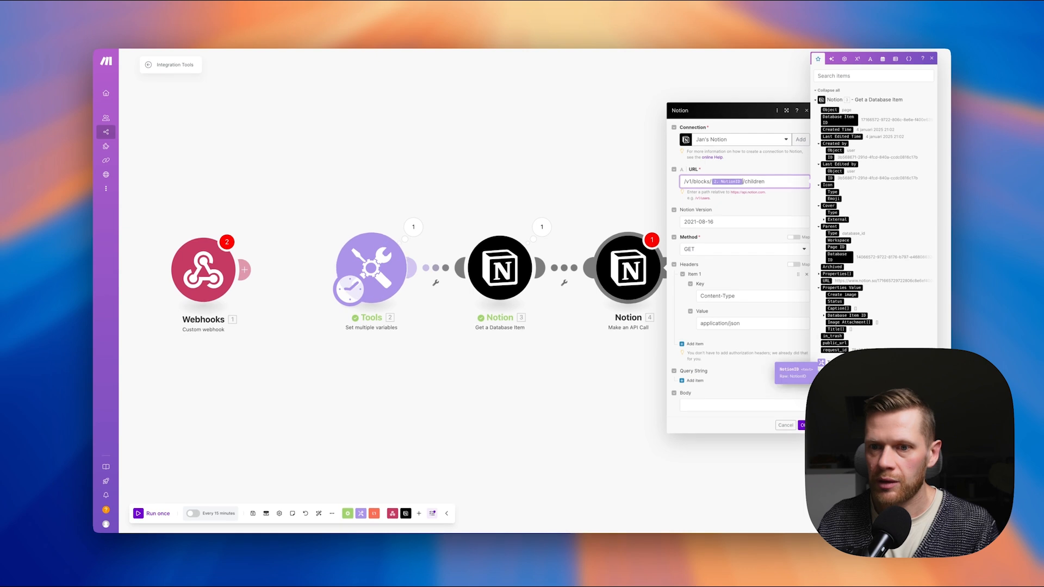
# - Use the GET method for the API call, confirm the module settings and run the scenario once
pyautogui.click(710, 250)
pyautogui.click(725, 223)
pyautogui.click(731, 233)
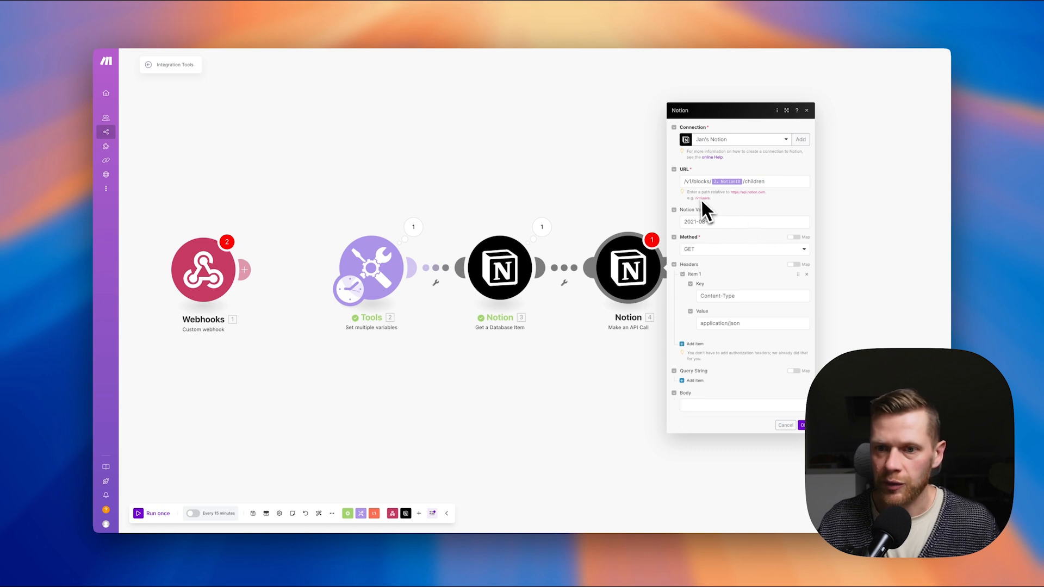
pyautogui.moveTo(766, 182); pyautogui.dragTo(692, 186)
pyautogui.click(684, 184)
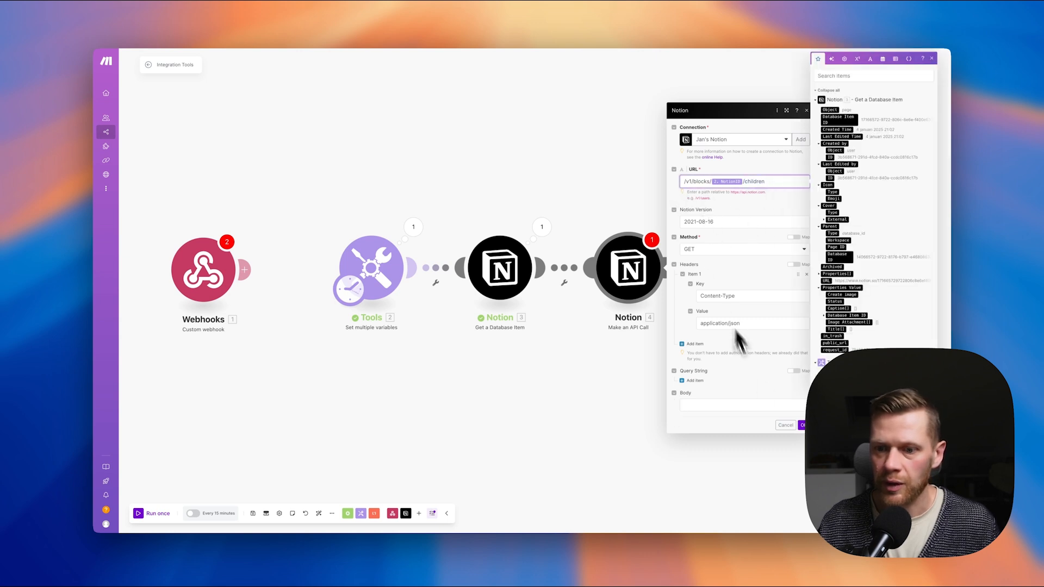
pyautogui.click(802, 425)
pyautogui.click(144, 508)
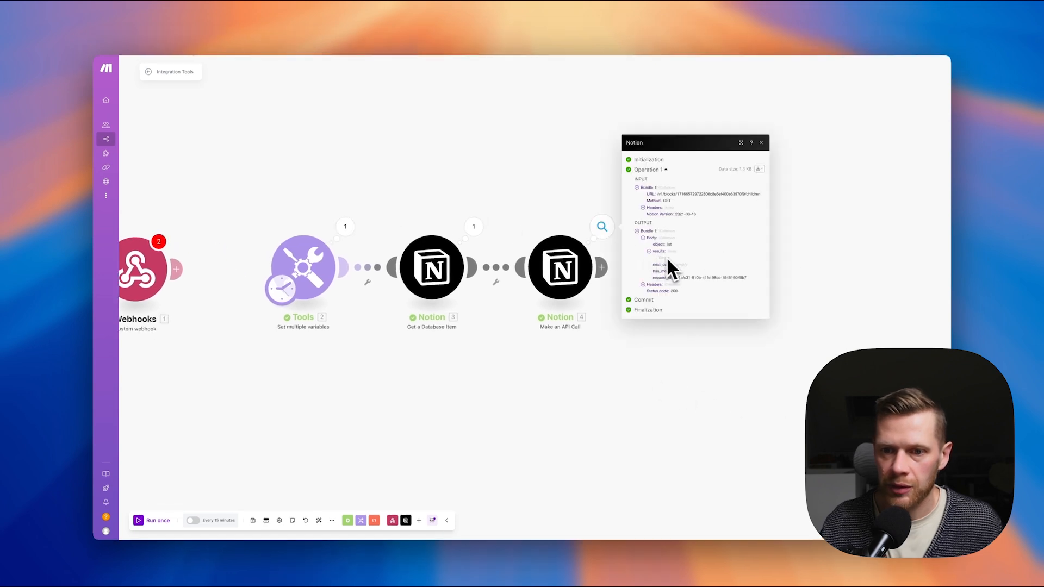
# - Switch to Notion and copy the Database Item ID from the details of the Google Slide Template 01 page
pyautogui.press('super+Tab')
pyautogui.click(394, 310)
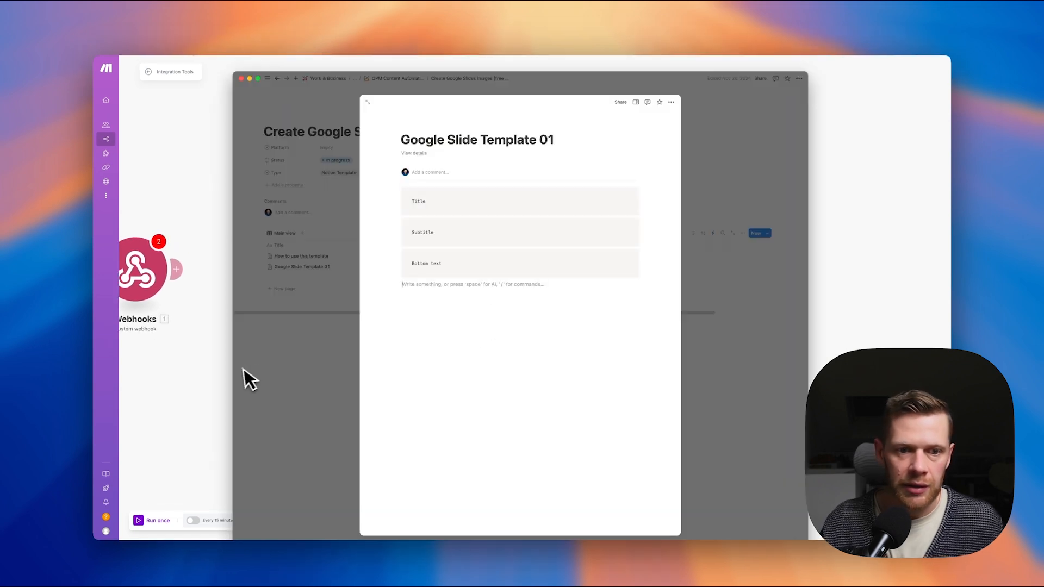
pyautogui.click(249, 377)
pyautogui.click(409, 278)
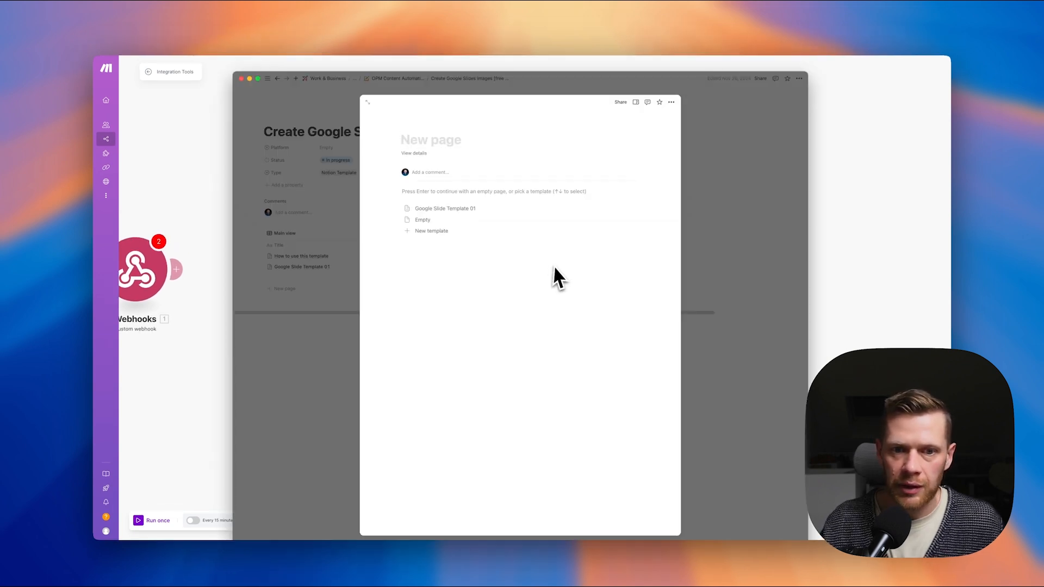
pyautogui.click(329, 272)
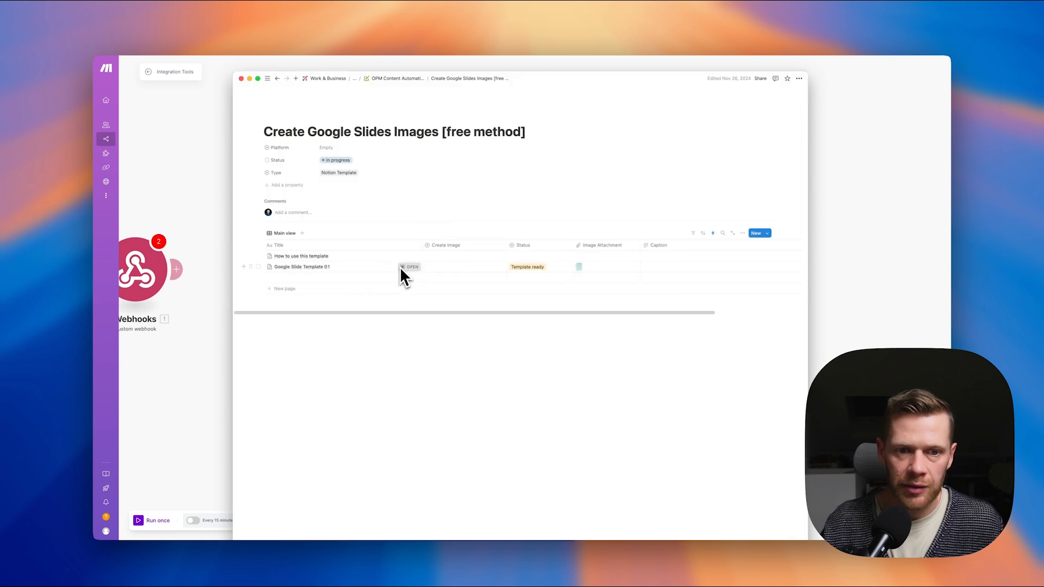
pyautogui.click(403, 267)
pyautogui.click(447, 155)
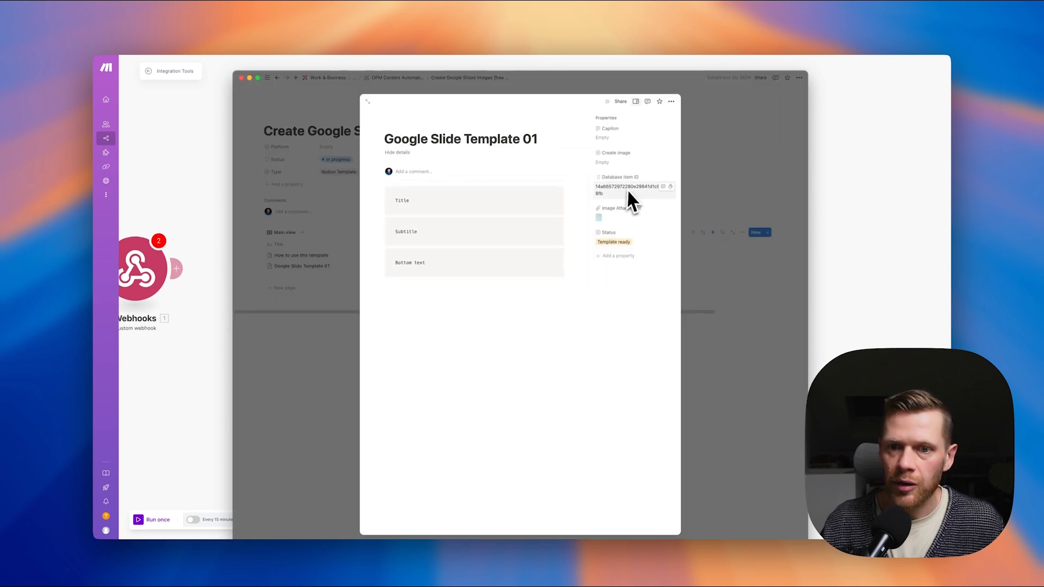
pyautogui.click(672, 188)
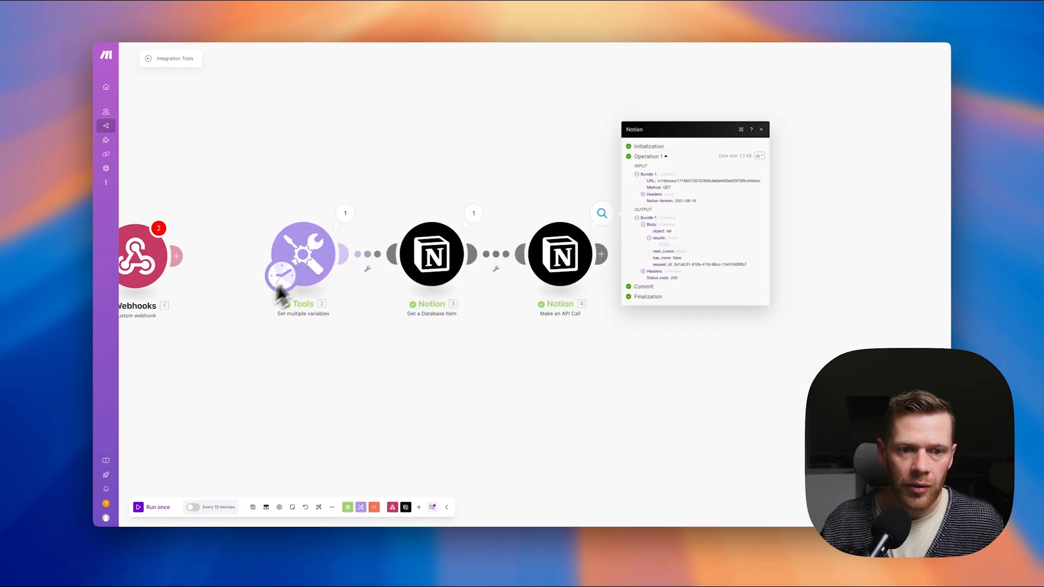
# - Replace the NotionID variable's value in the Tools module with the copied template page ID and rerun the scenario
pyautogui.click(323, 249)
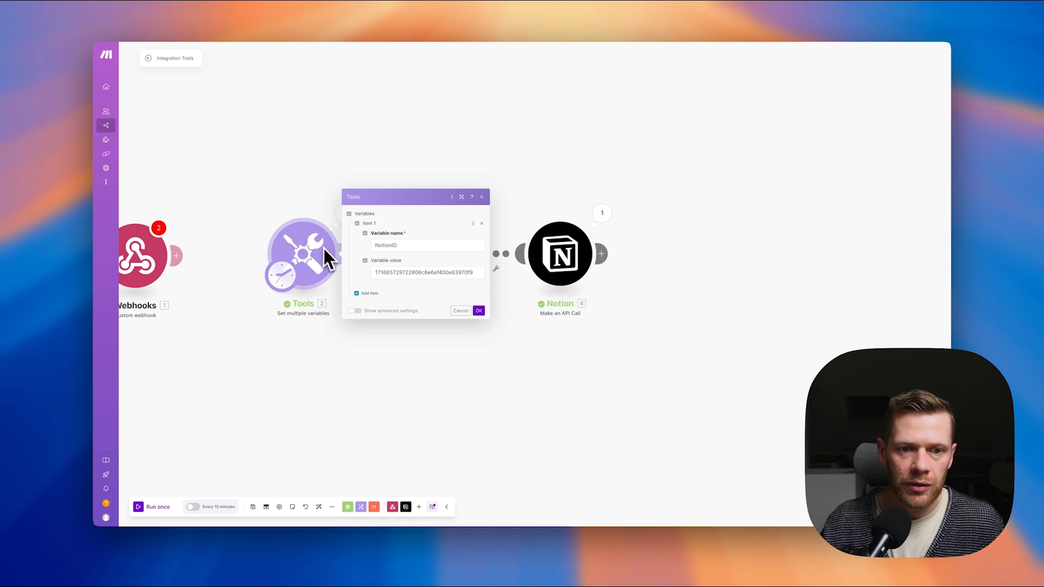
pyautogui.click(421, 272)
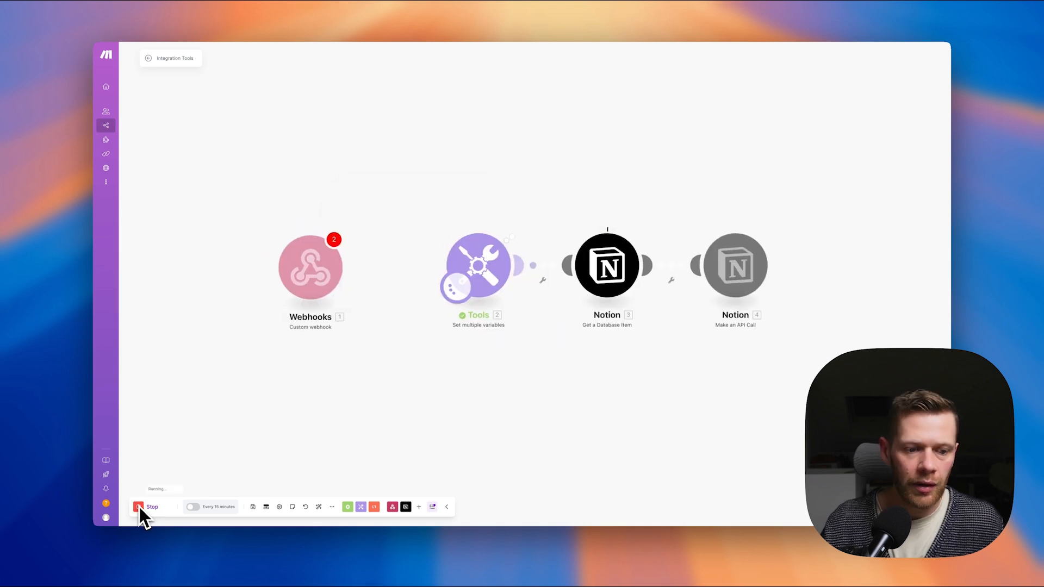
# - Examine the API call's output body, expanding results 3 and 2 down to their code block content
pyautogui.click(622, 201)
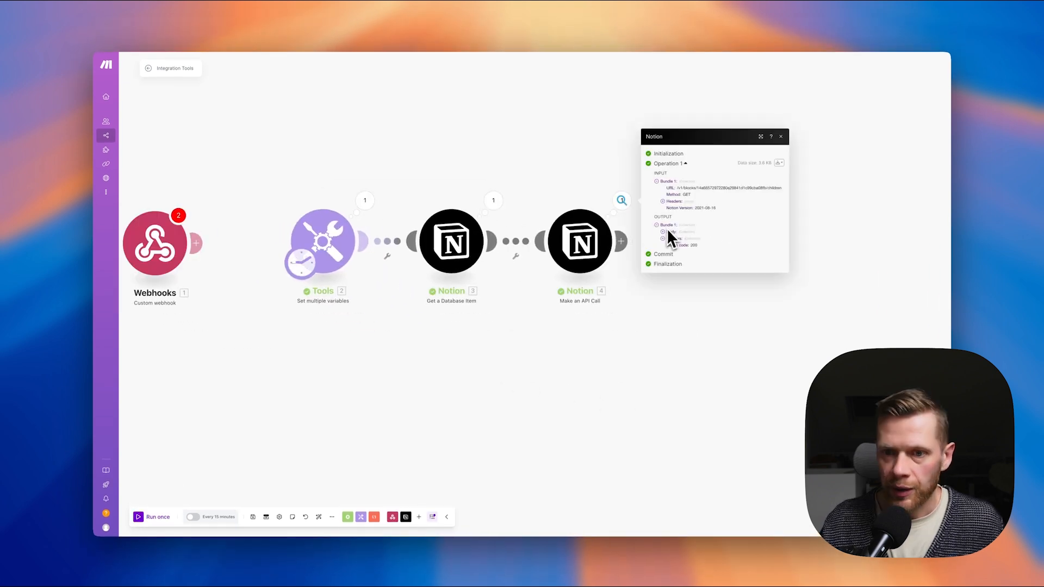
pyautogui.click(666, 230)
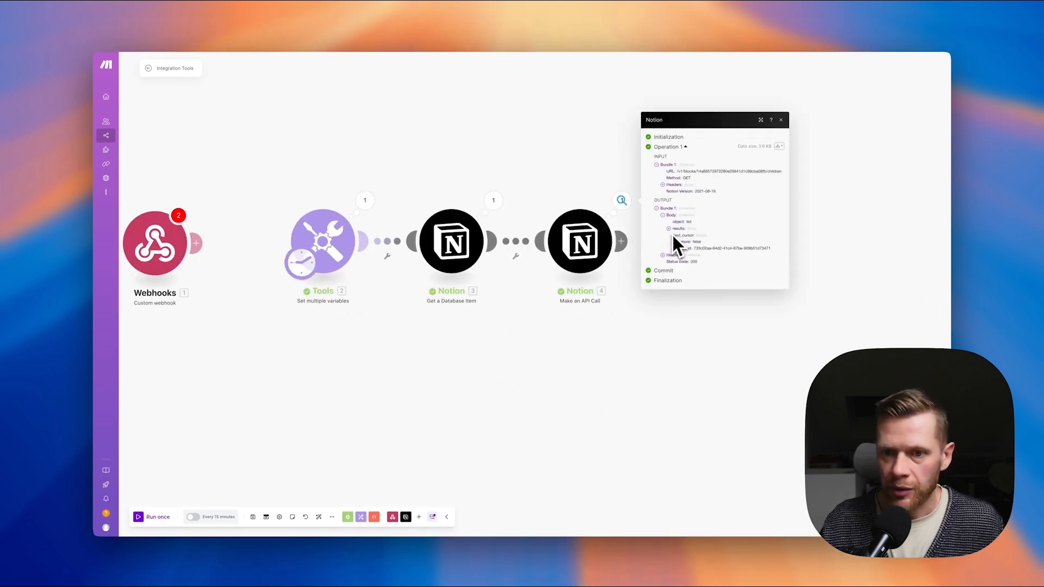
pyautogui.click(671, 234)
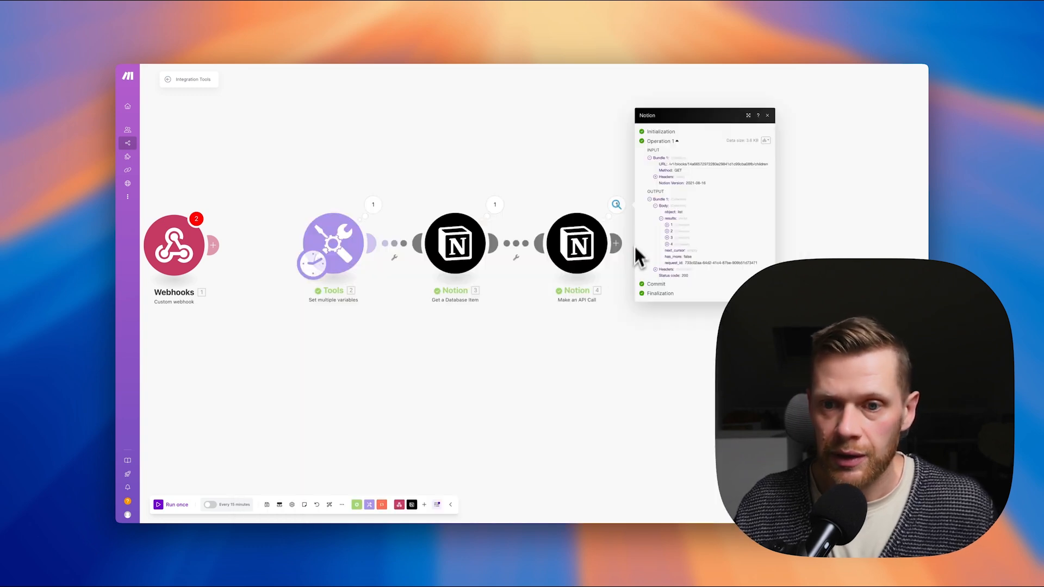
pyautogui.click(668, 238)
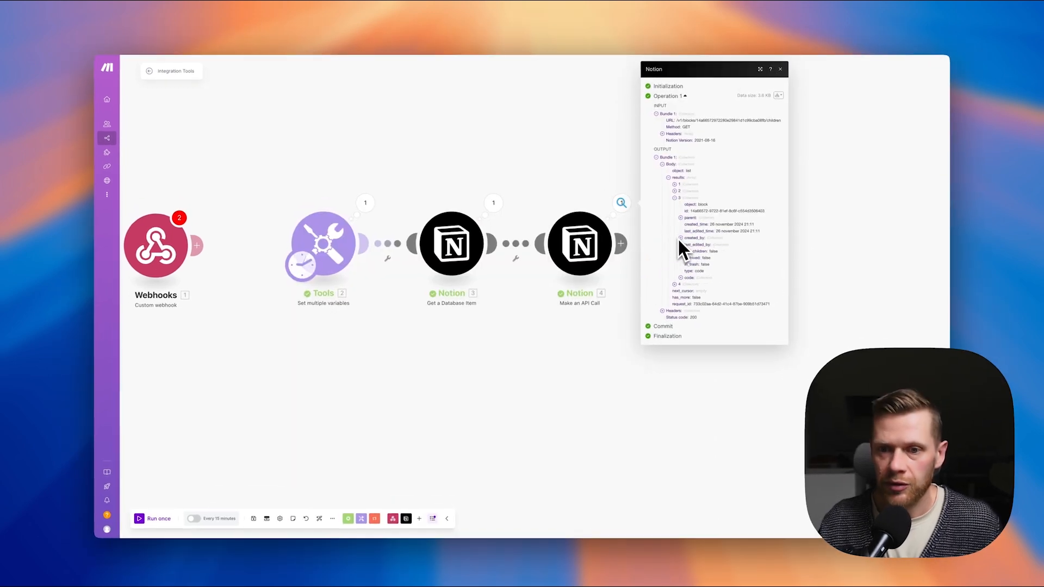
pyautogui.click(692, 281)
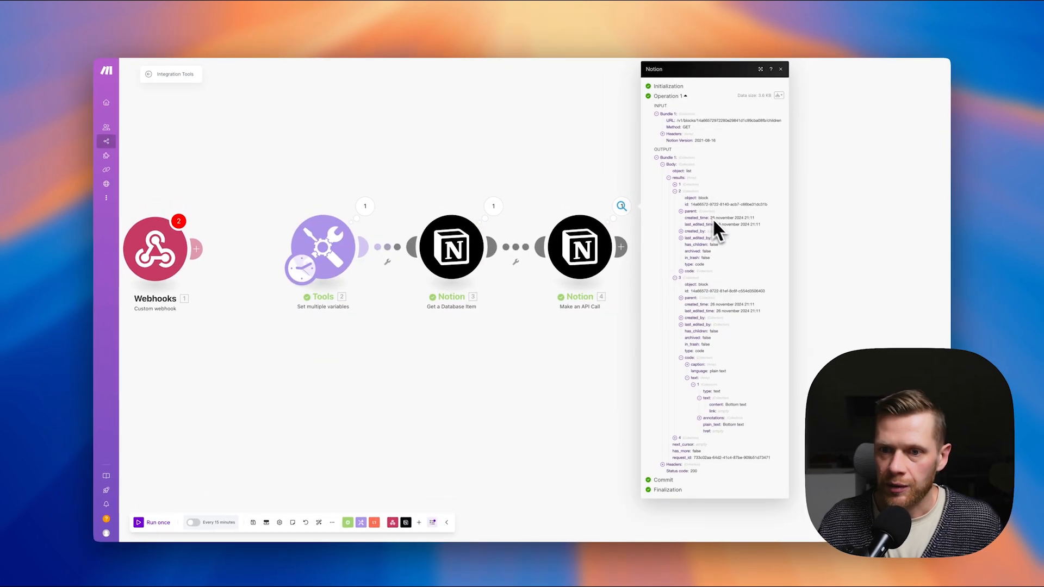
pyautogui.click(690, 271)
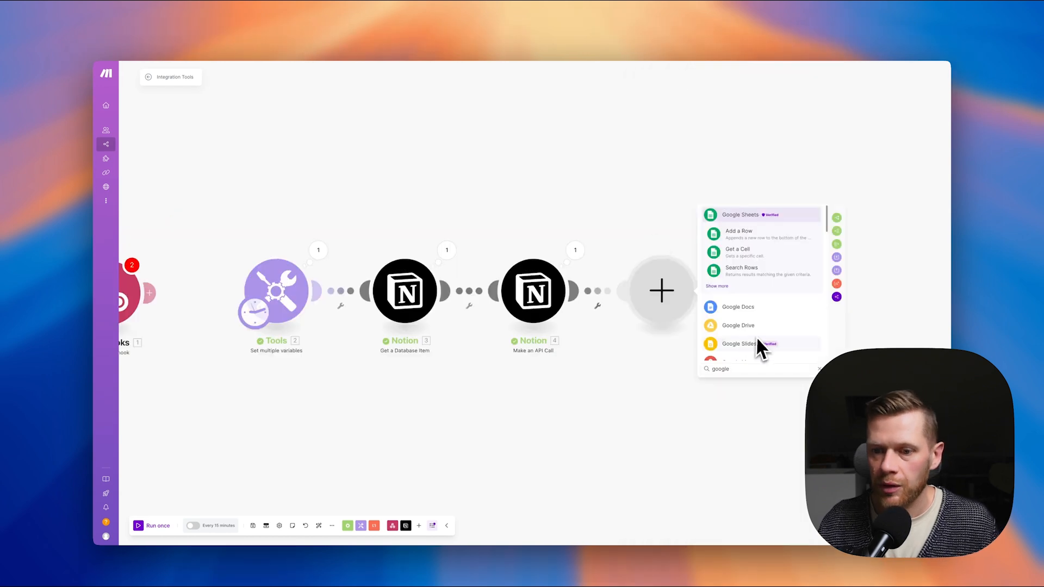
# - Add a Google Slides Create a Presentation From a Template module after the Make an API Call module
pyautogui.click(756, 337)
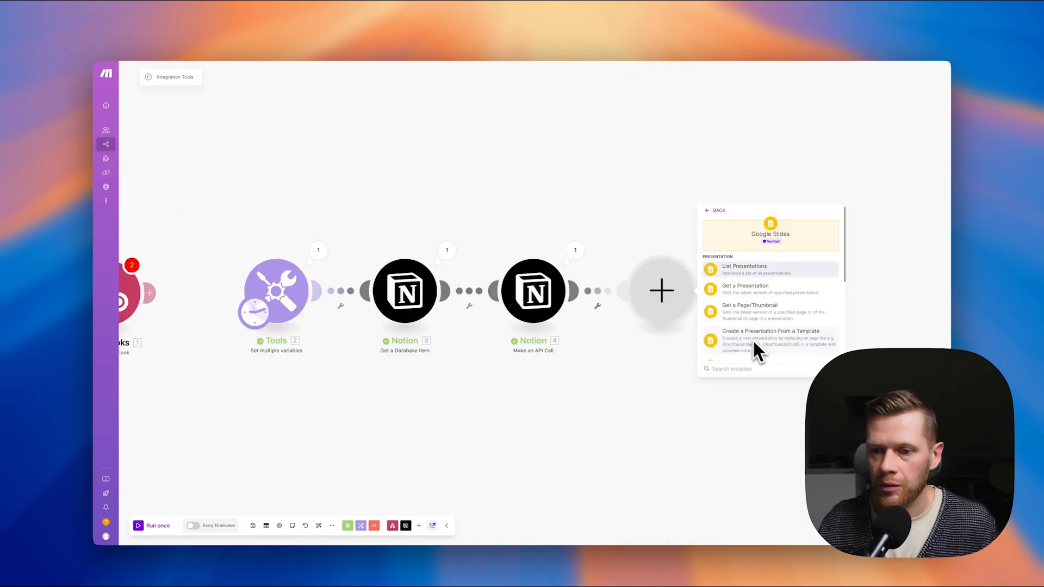
pyautogui.scroll(-1, 754, 313)
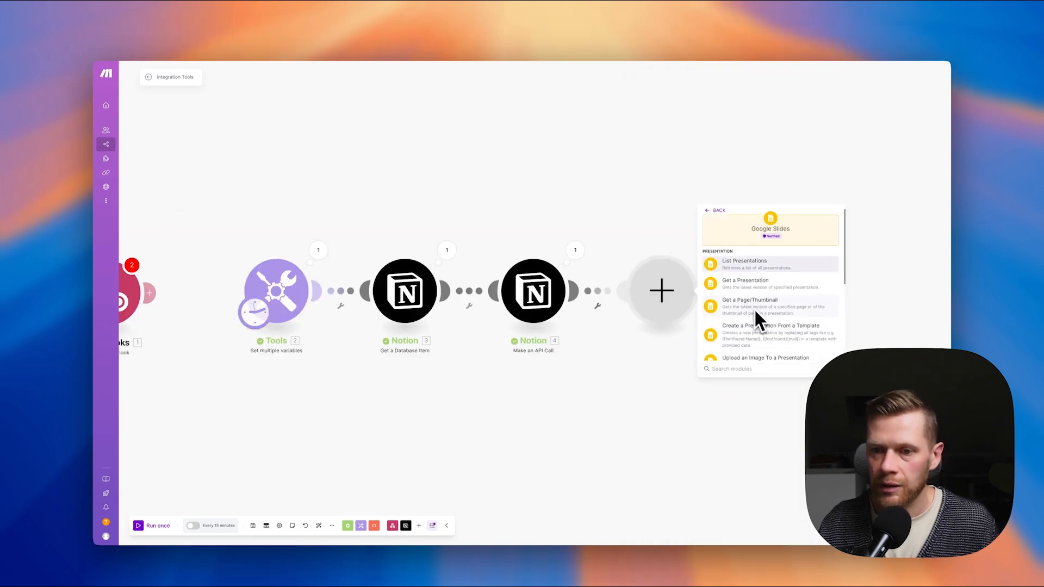
pyautogui.click(789, 333)
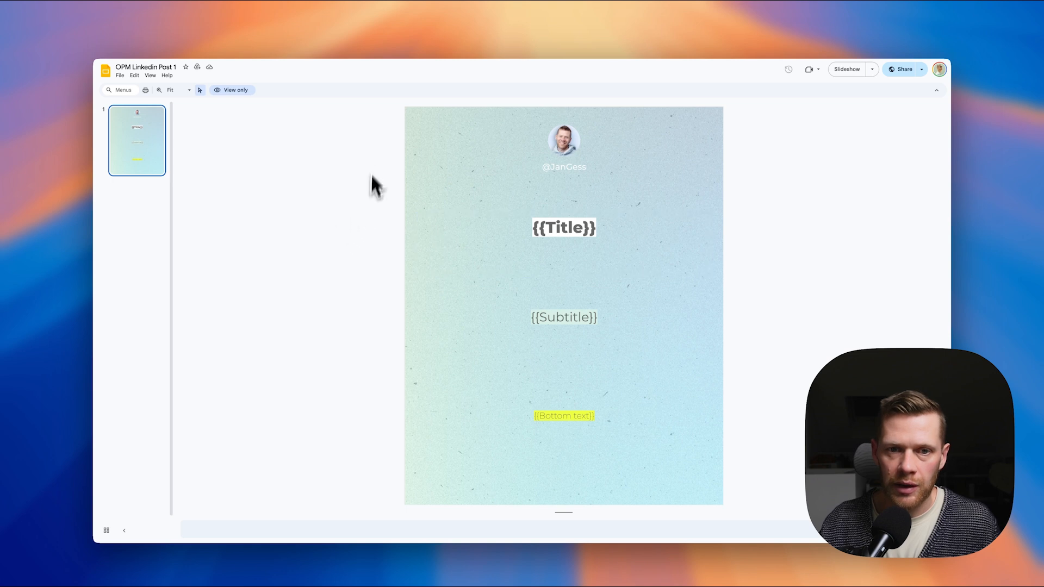
# - Switch to the OPM Linkedin Post 1 presentation, create a new blank presentation from it and dismiss the templates notice
pyautogui.click(120, 76)
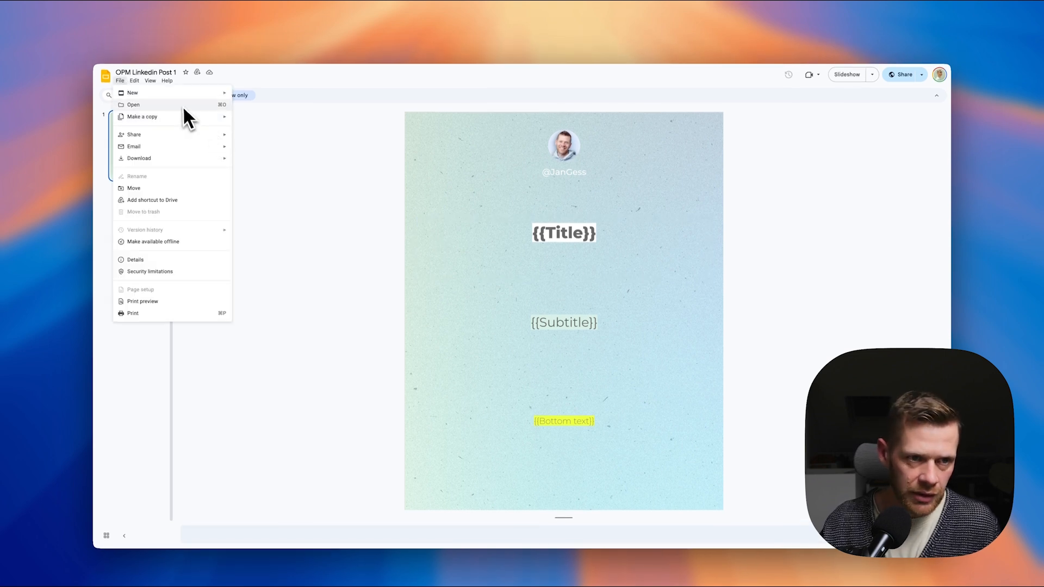
pyautogui.moveTo(183, 98)
pyautogui.click(240, 93)
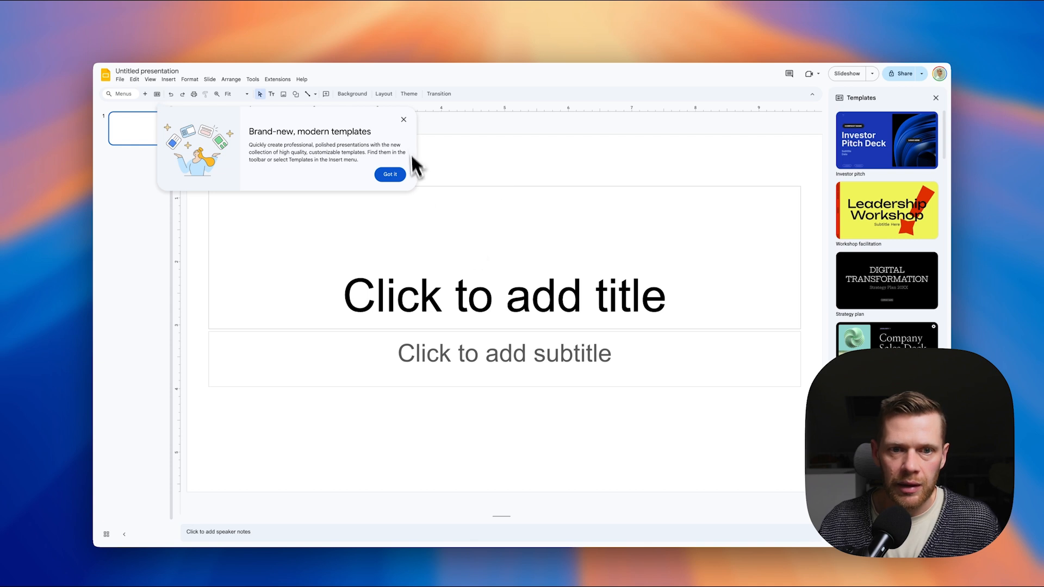
pyautogui.click(404, 120)
# - Change the new presentation's page setup units to pixels for the custom page size and apply them
pyautogui.click(120, 79)
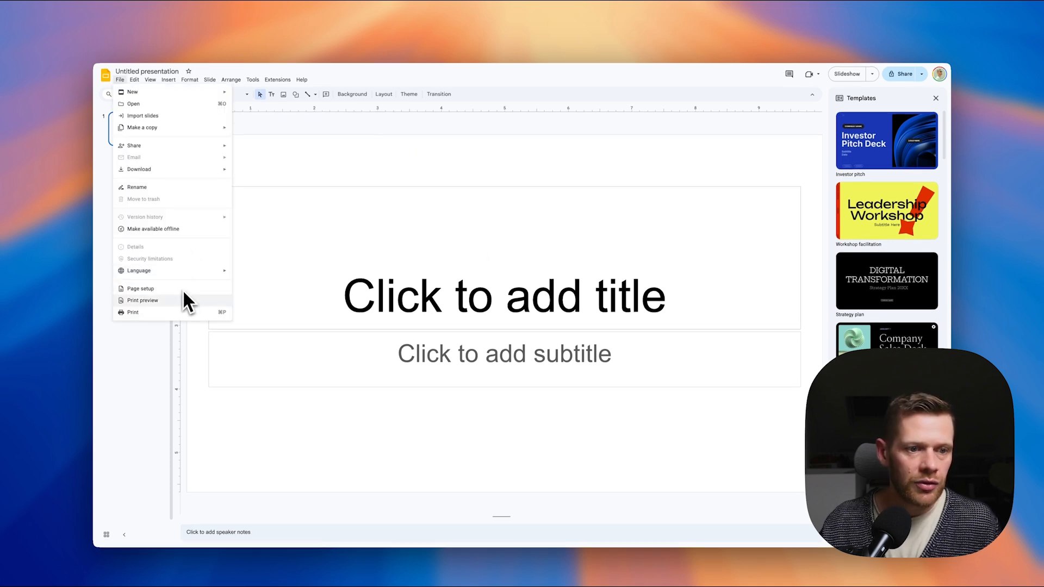
pyautogui.click(163, 289)
pyautogui.click(552, 308)
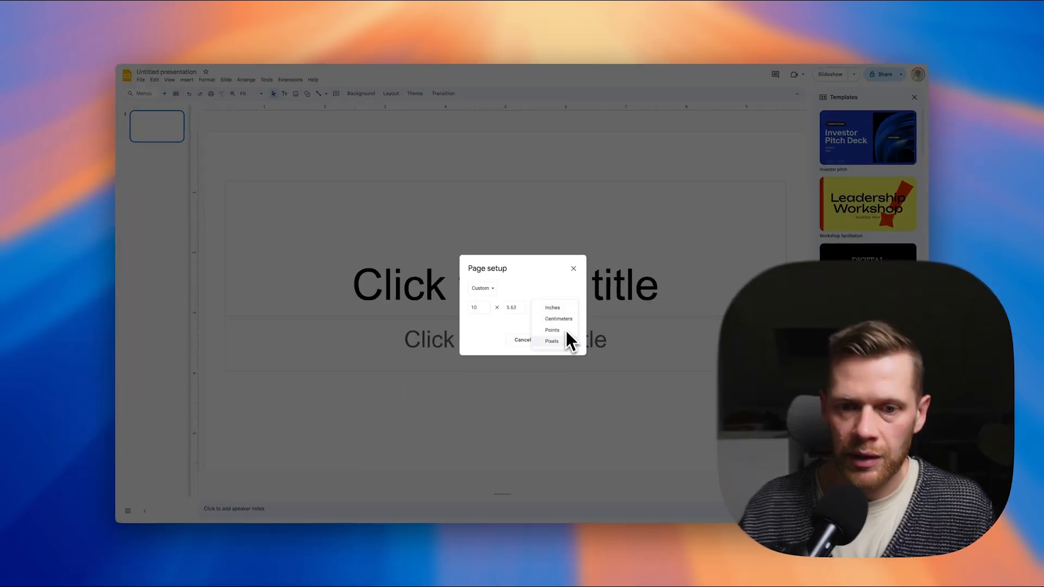
pyautogui.click(566, 341)
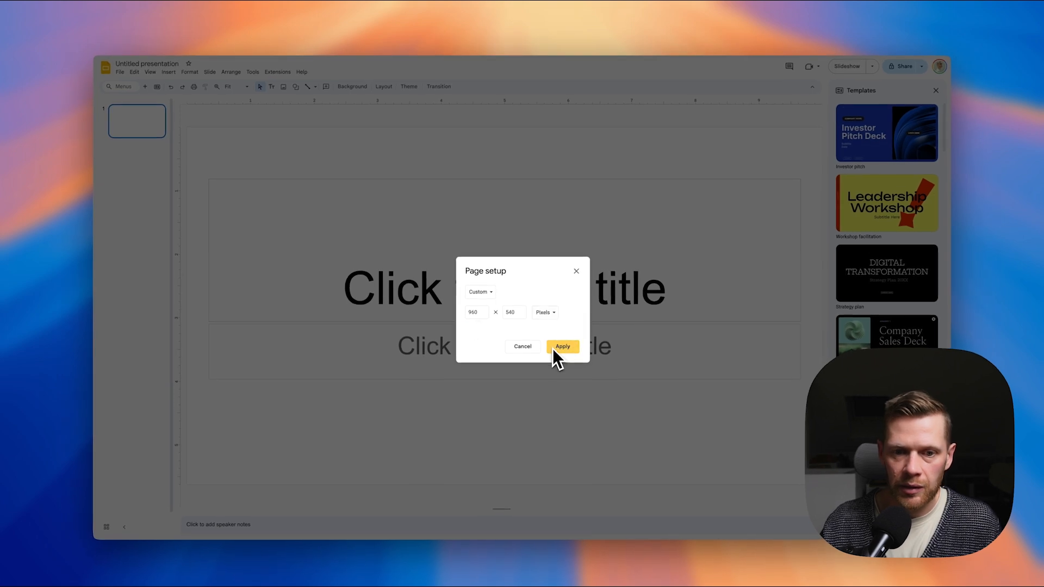
pyautogui.click(557, 342)
pyautogui.click(472, 298)
pyautogui.click(229, 158)
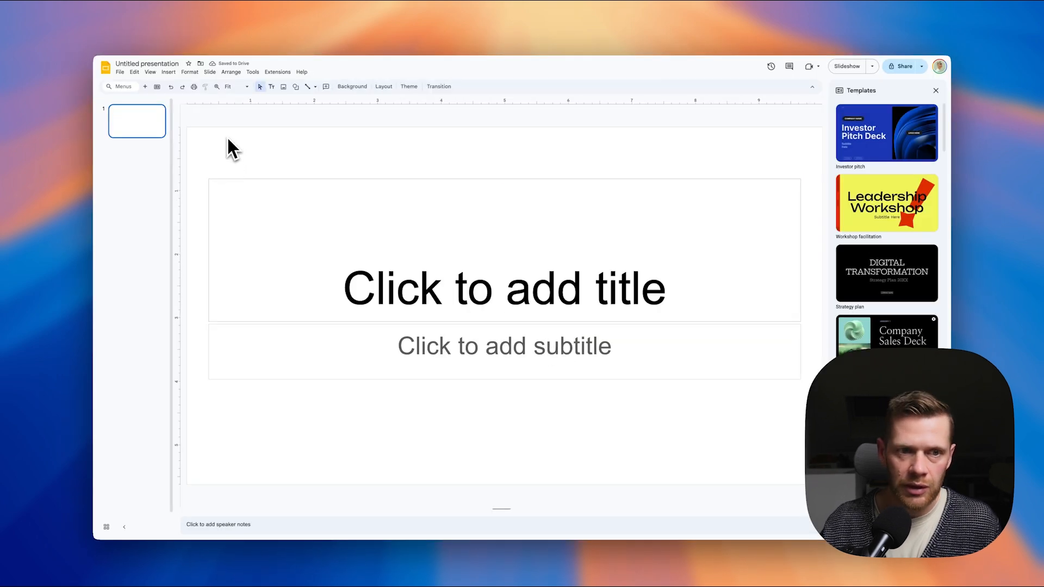
# - Fill the slide's title placeholder with the tag {{here's a title}}
pyautogui.click(368, 292)
pyautogui.click(366, 385)
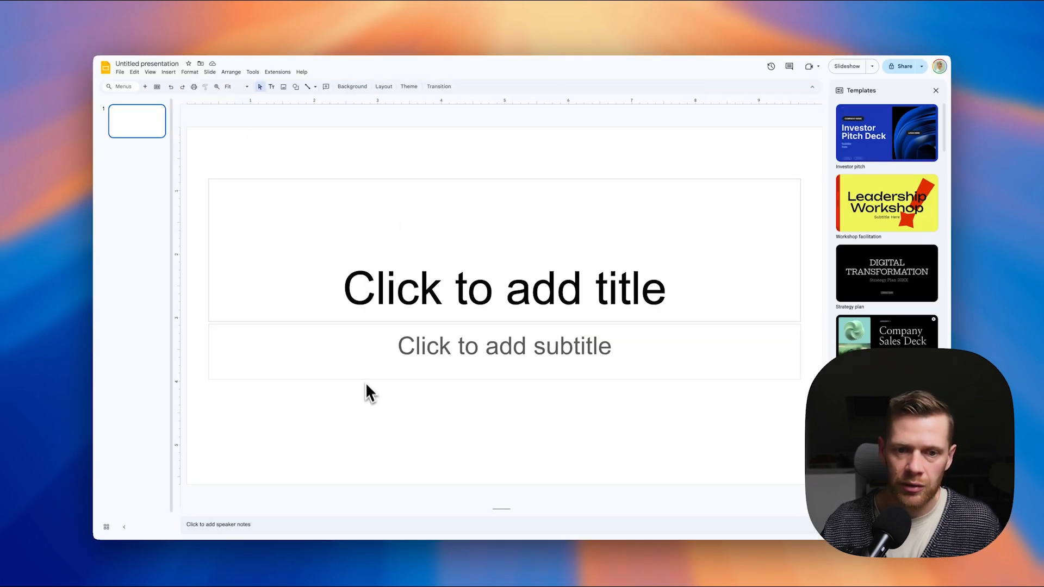
pyautogui.click(352, 310)
pyautogui.write("{{here's a title}}")
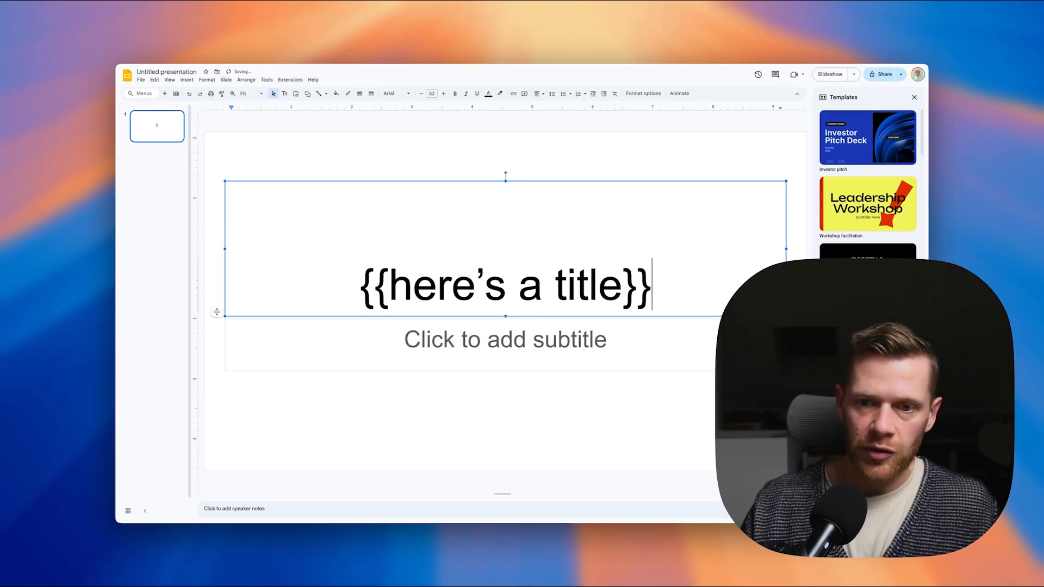
pyautogui.click(424, 342)
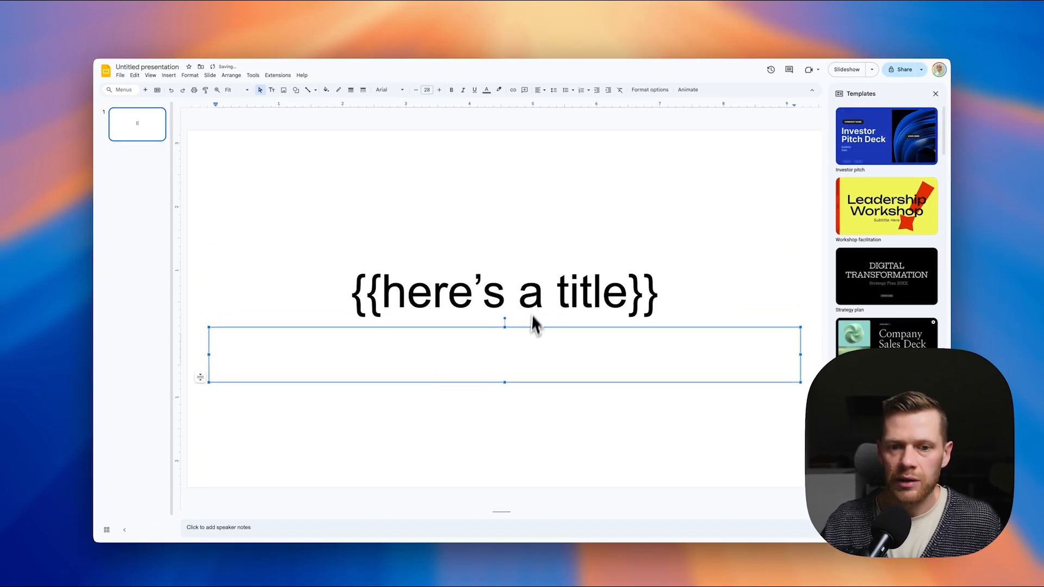
pyautogui.click(426, 298)
# - Return to Make and choose OPM Linkedin Post 1 from Tutorials / Slides Tutorials as the Google Slides module's template presentation
pyautogui.press('super+Tab')
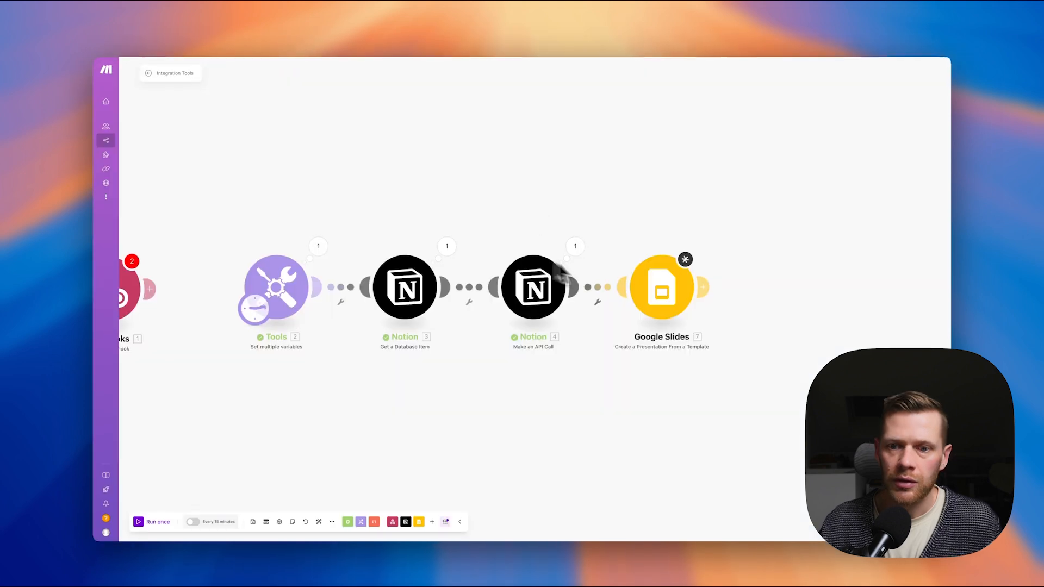
pyautogui.click(662, 295)
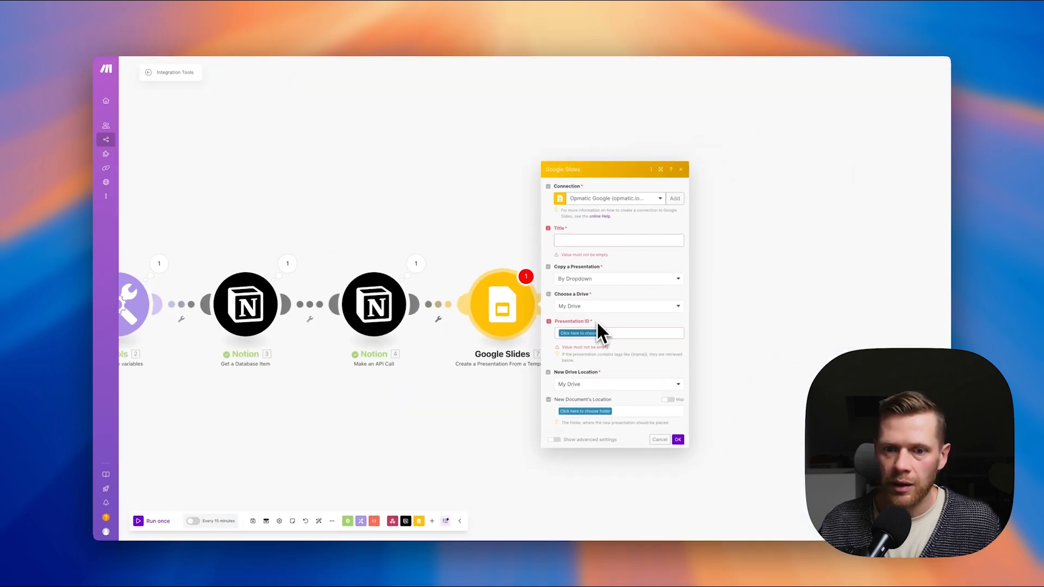
pyautogui.click(595, 332)
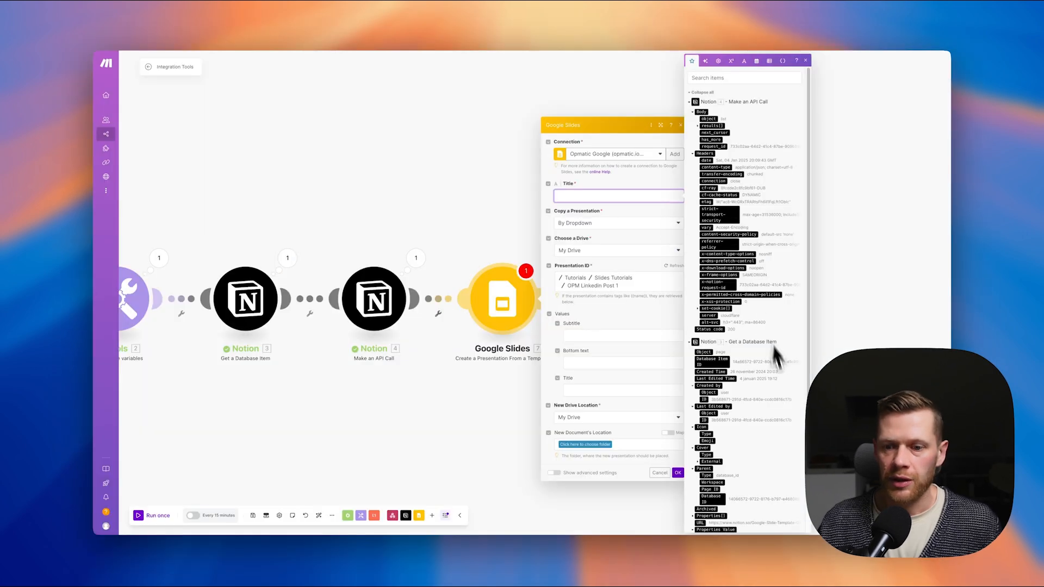
# - Map the new presentation's required Title to the title text content from Get a Database Item
pyautogui.scroll(-4, 749, 415)
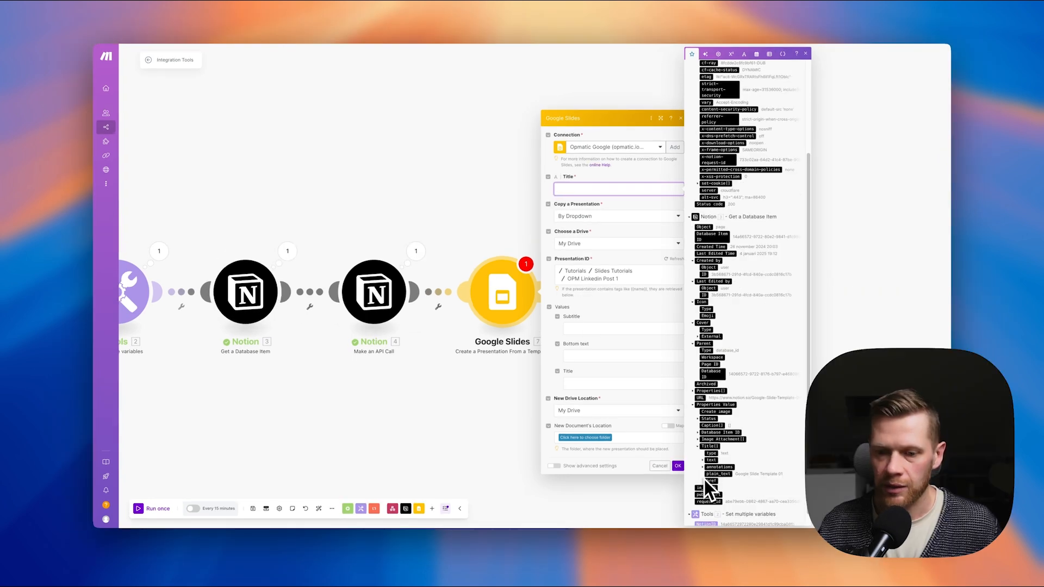
pyautogui.click(710, 462)
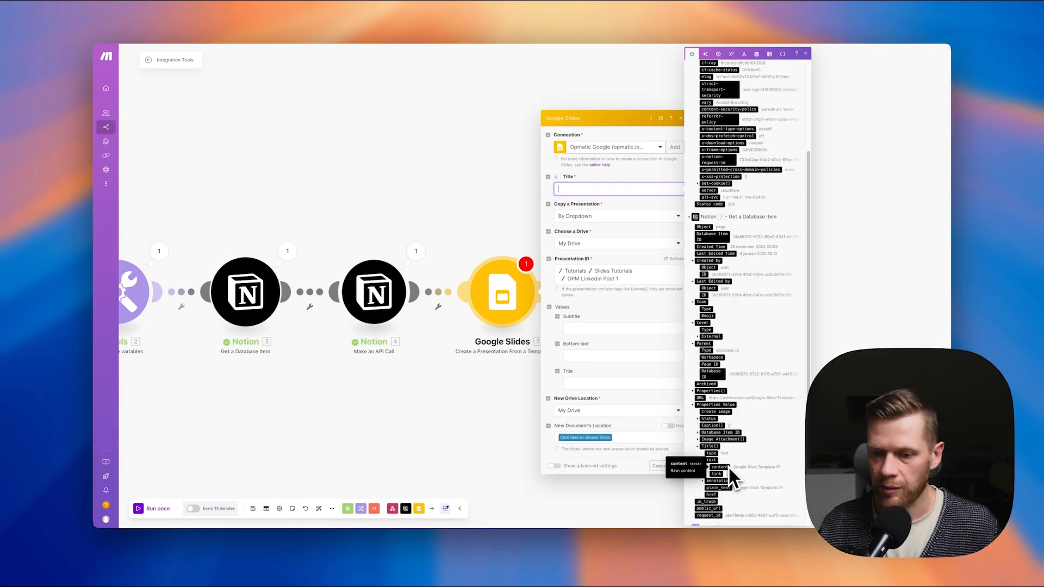
pyautogui.click(729, 468)
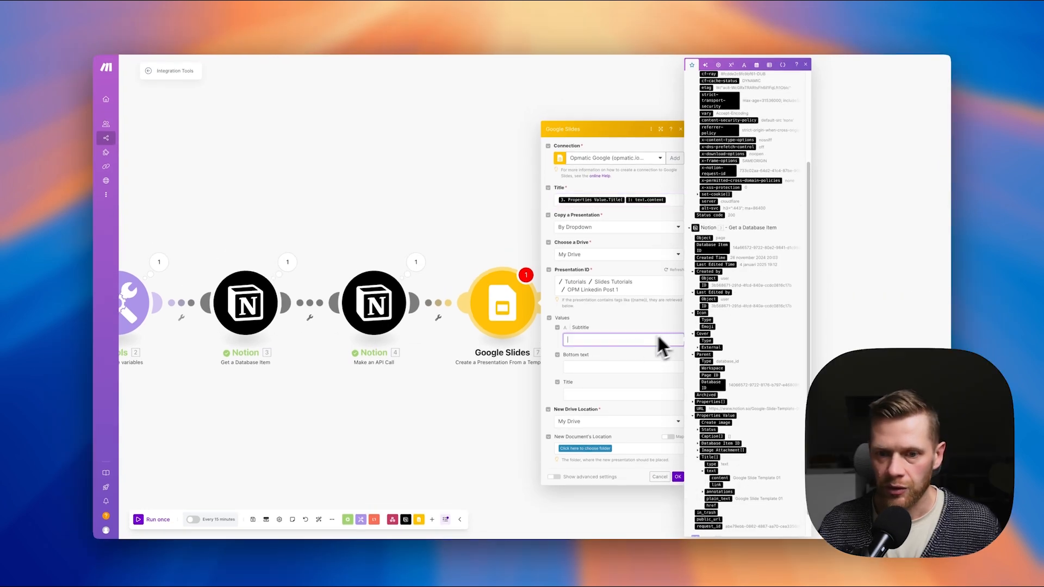
# - Map the template's Subtitle value to the code text's plain_text from the API call's body results
pyautogui.click(645, 333)
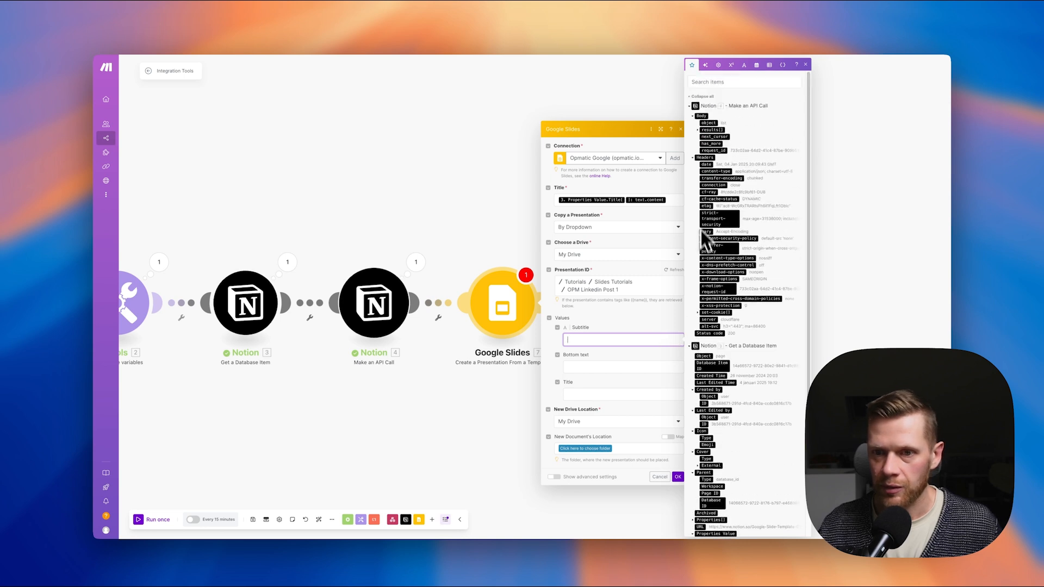
pyautogui.click(699, 130)
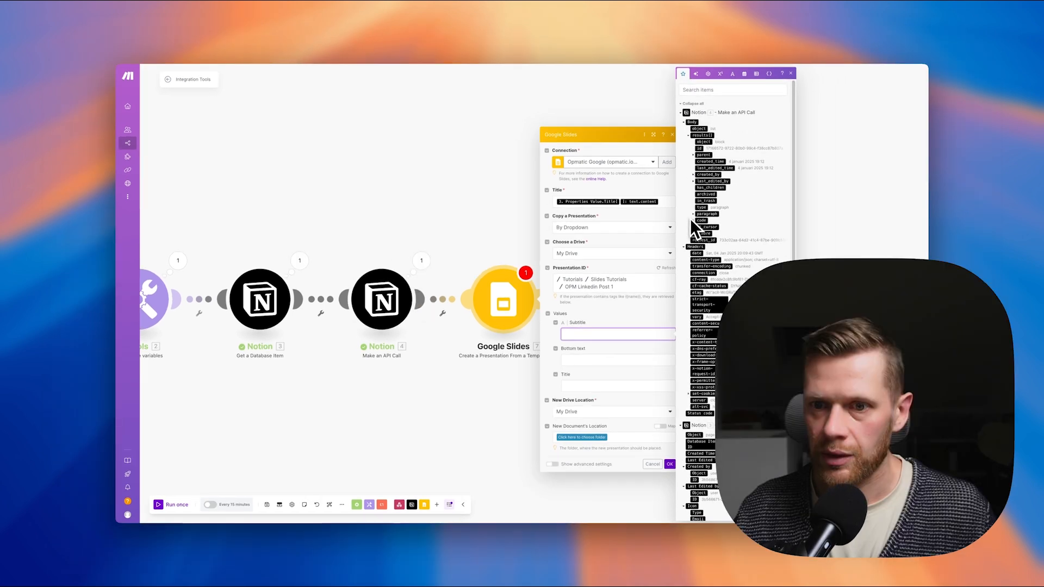
pyautogui.click(703, 225)
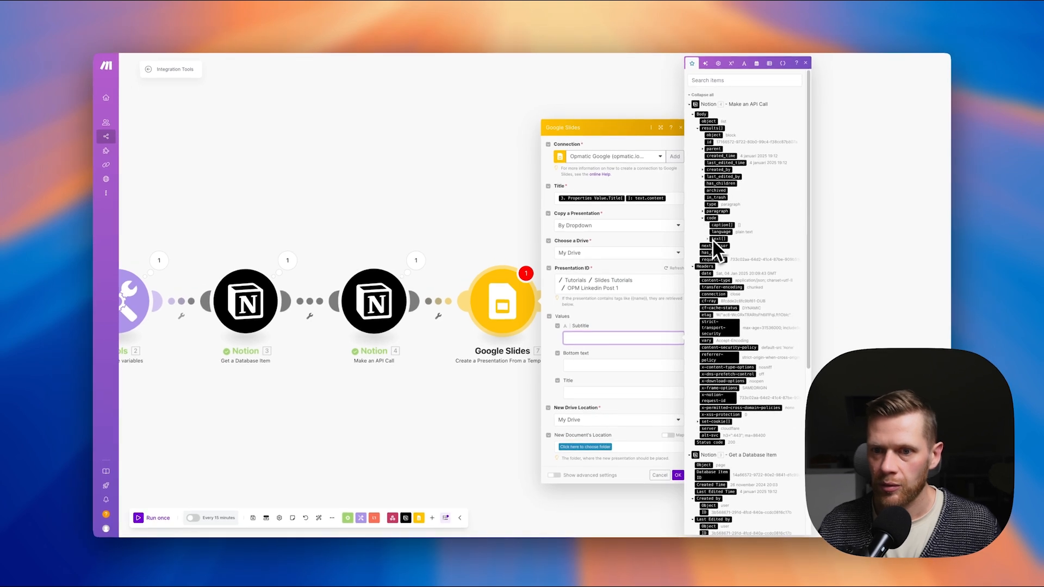
pyautogui.click(709, 239)
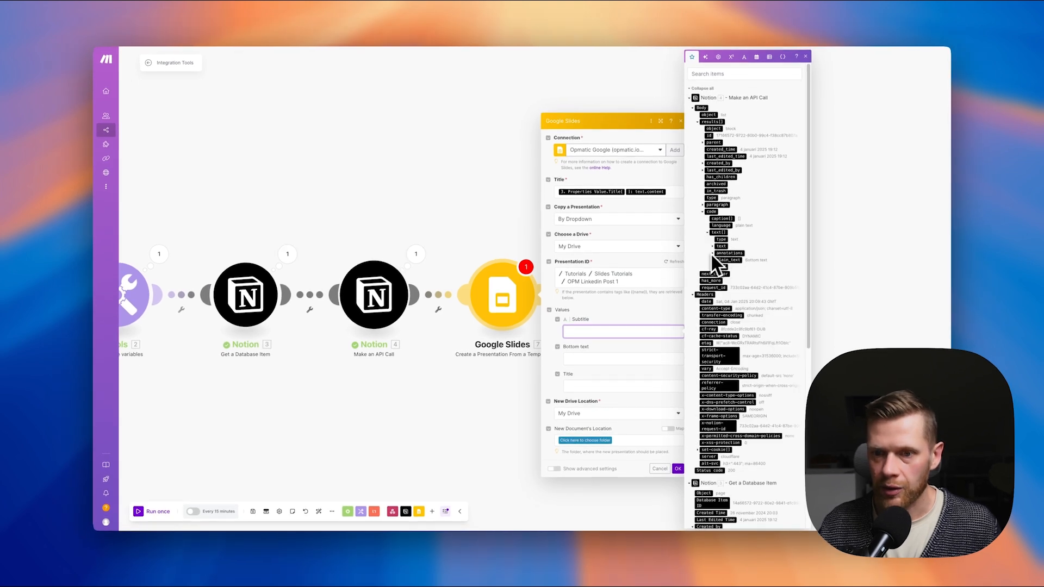
pyautogui.click(713, 247)
pyautogui.moveTo(725, 275); pyautogui.dragTo(610, 343)
# - Copy the mapping Body.results[]: code.text[]: plain_text into the template's Bottom text and Title values
pyautogui.click(596, 364)
pyautogui.write('4. Body.results[]: code.text[]: plain_text')
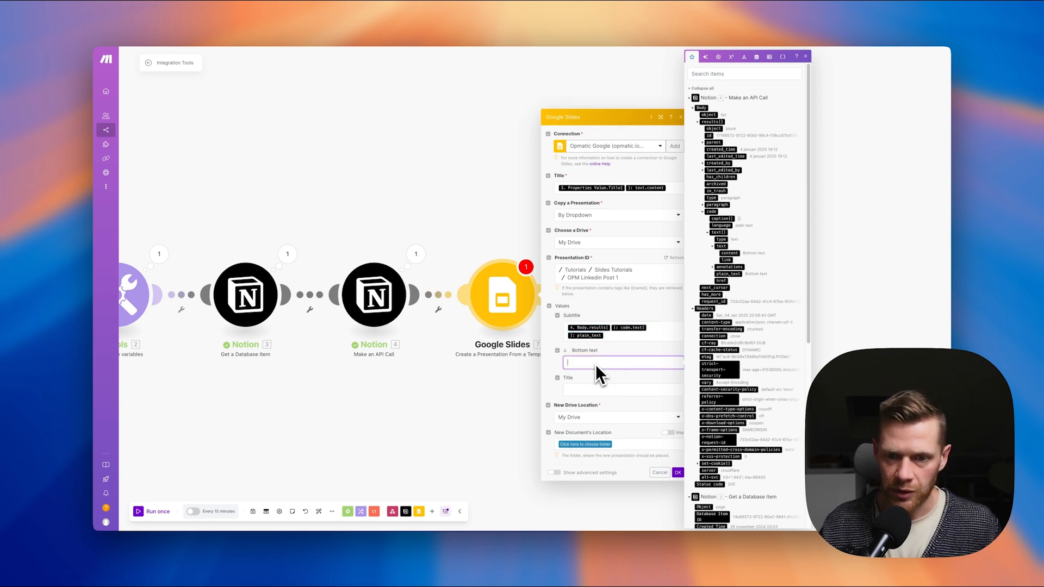
pyautogui.click(602, 400)
pyautogui.write('4. Body.results[]: code.text[]: plain_text')
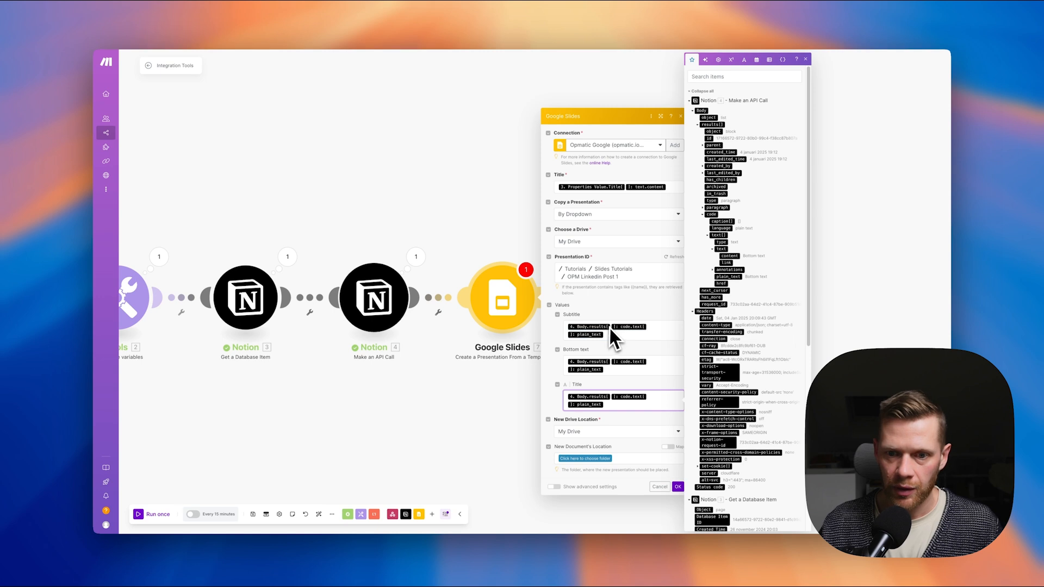
# - Enter 1 as the results array index in the Subtitle value's mapping
pyautogui.click(611, 327)
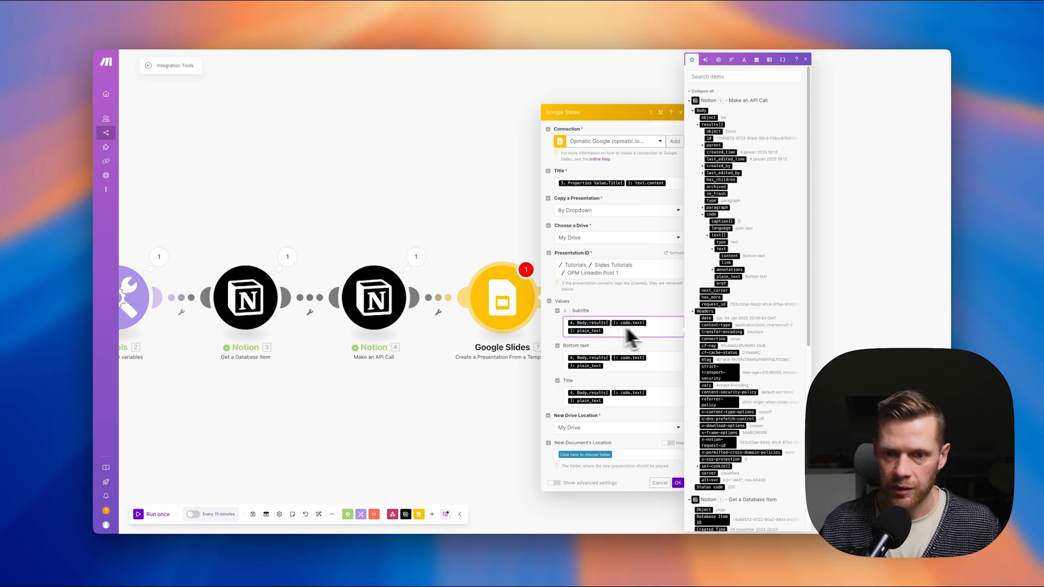
pyautogui.write('1')
pyautogui.press('Tab')
pyautogui.press('Tab')
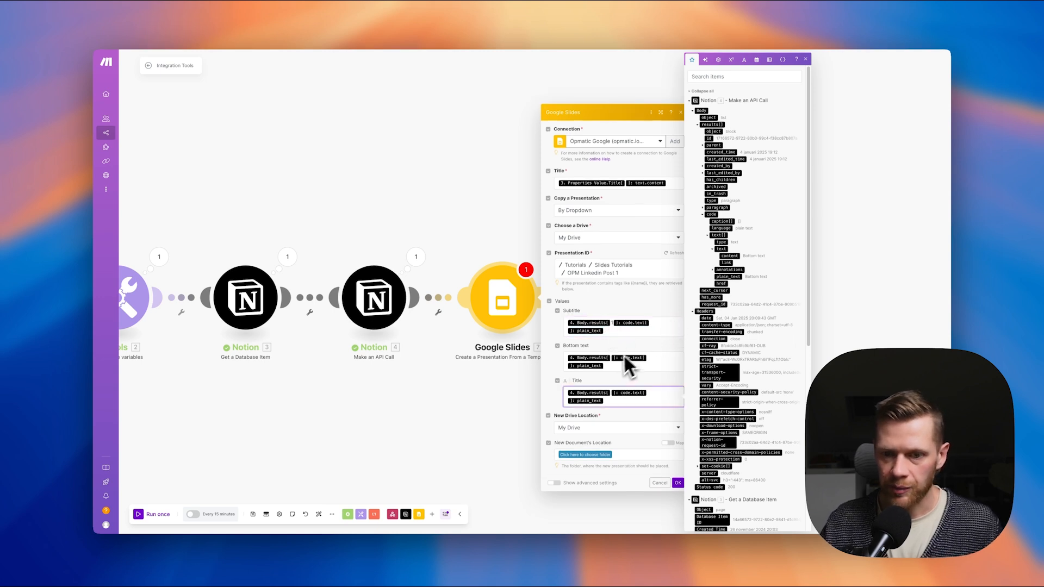
# - Examine the Make an API Call module's output, expanding the body and its results array to see the numbered items
pyautogui.press('super+Tab')
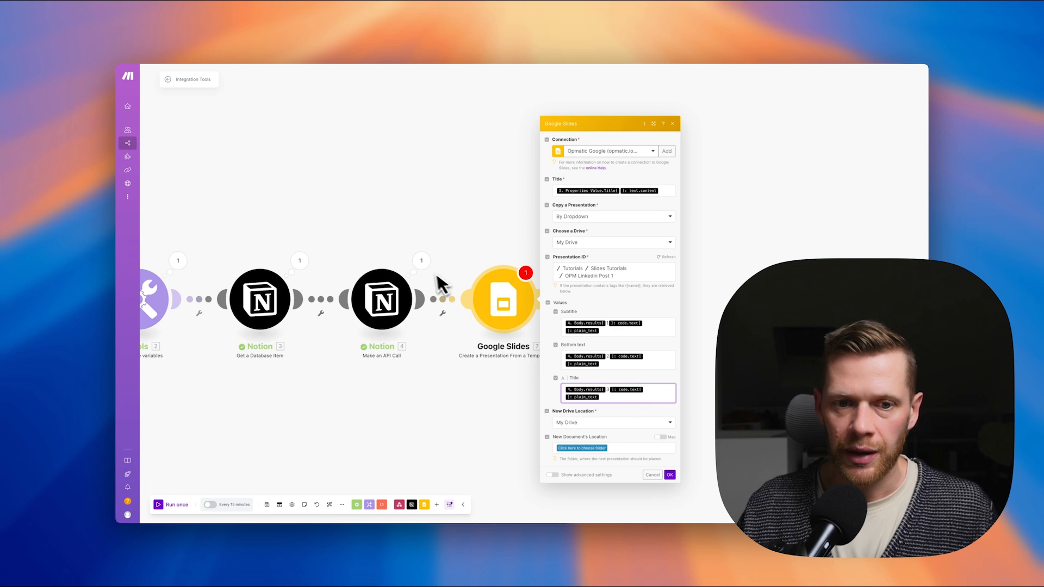
pyautogui.click(423, 265)
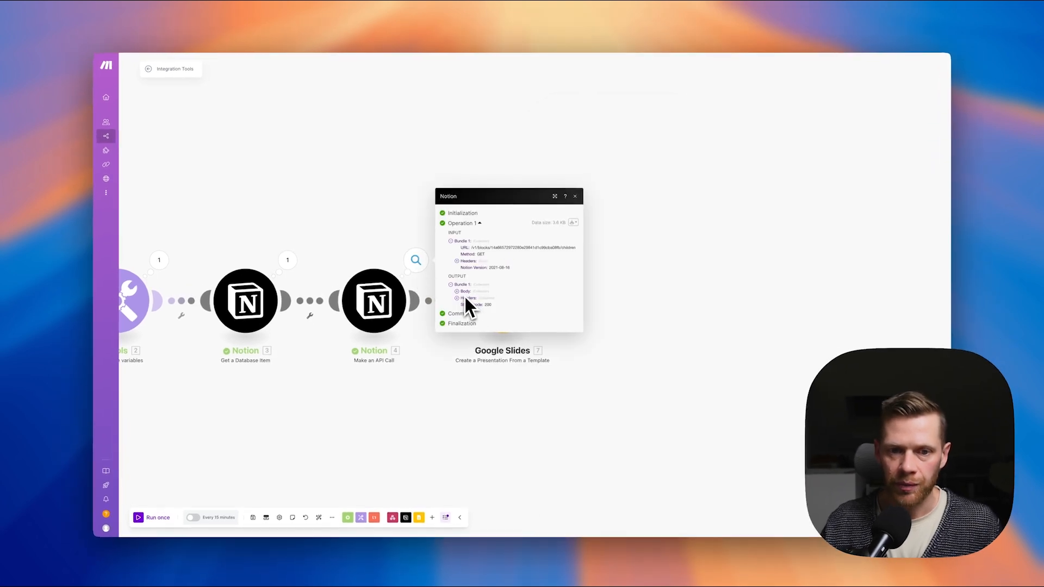
pyautogui.click(465, 293)
pyautogui.click(465, 289)
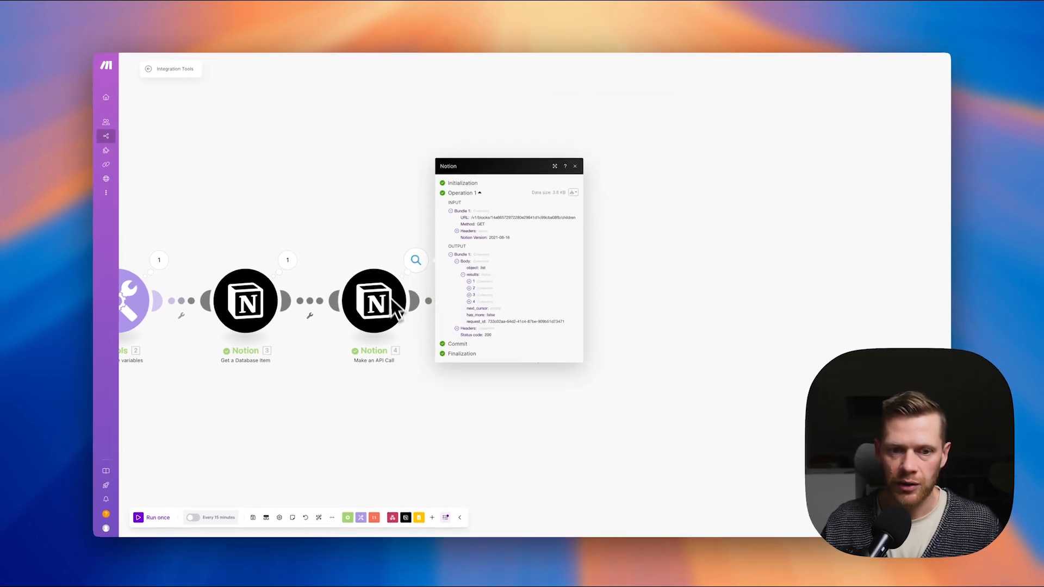
pyautogui.click(471, 275)
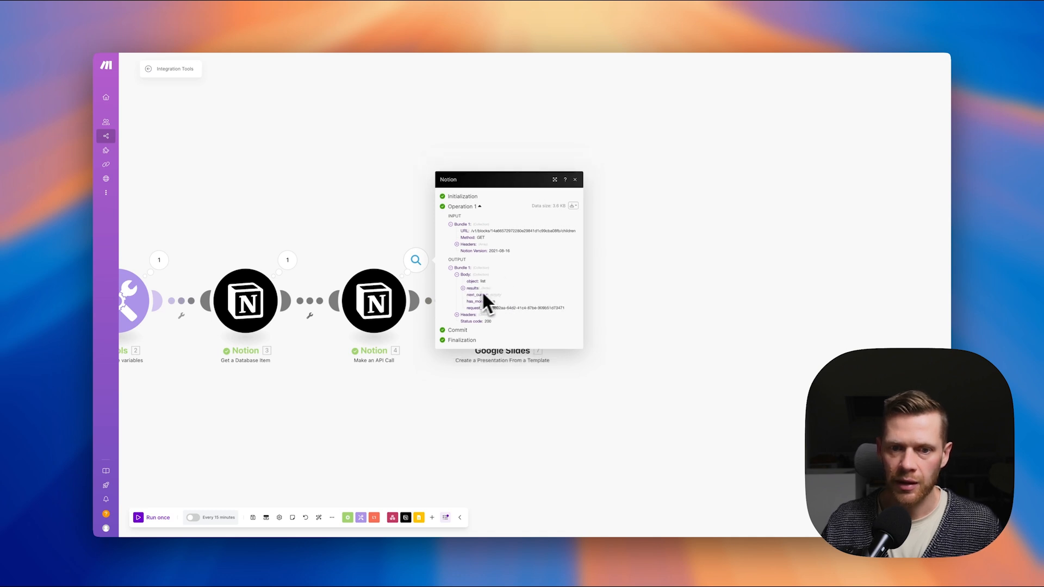
pyautogui.click(473, 289)
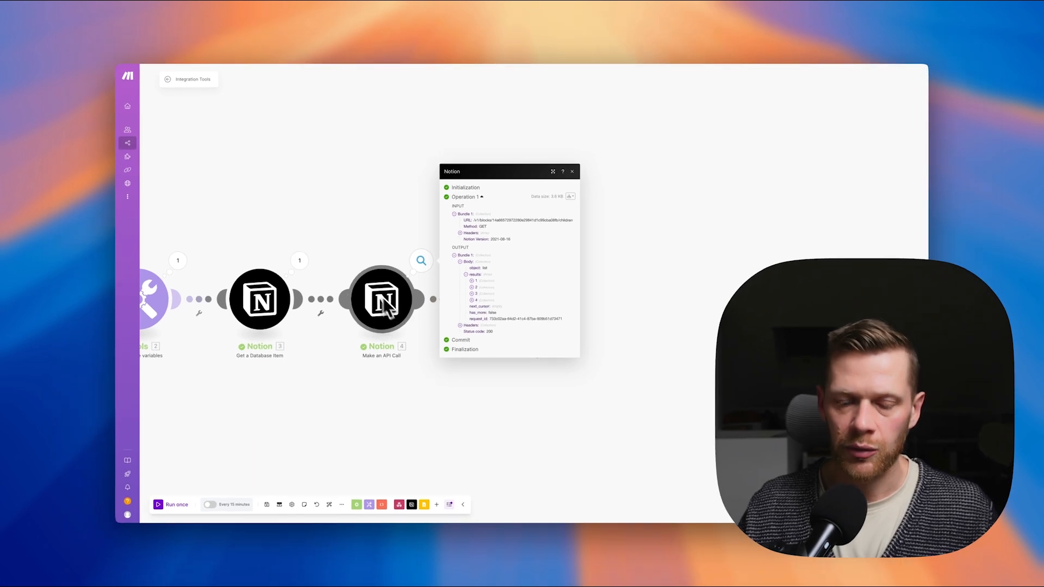
pyautogui.click(417, 310)
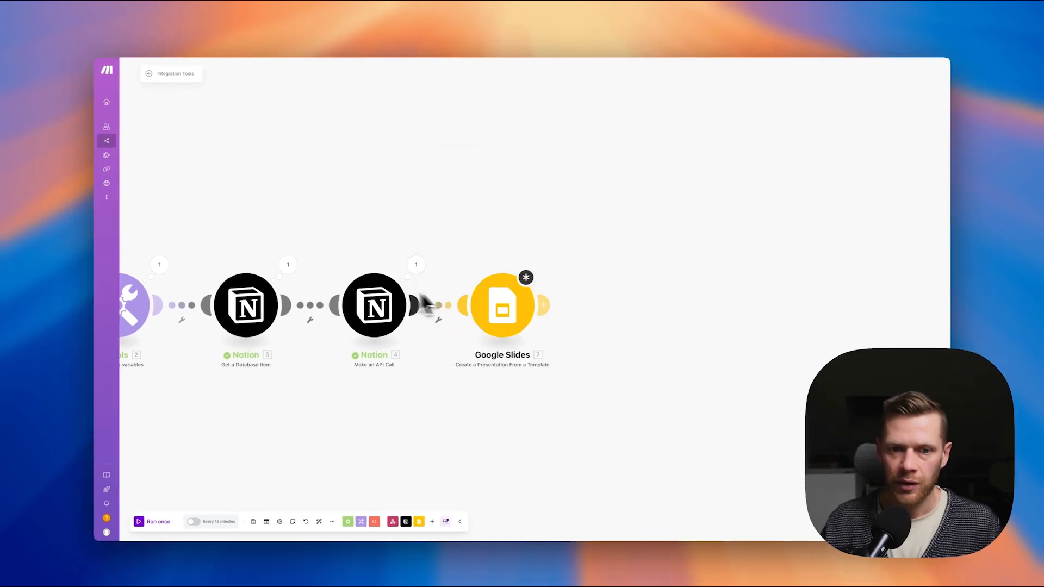
# - Reopen the Google Slides module and expand the API call's results down to code and text for the Subtitle value
pyautogui.click(503, 299)
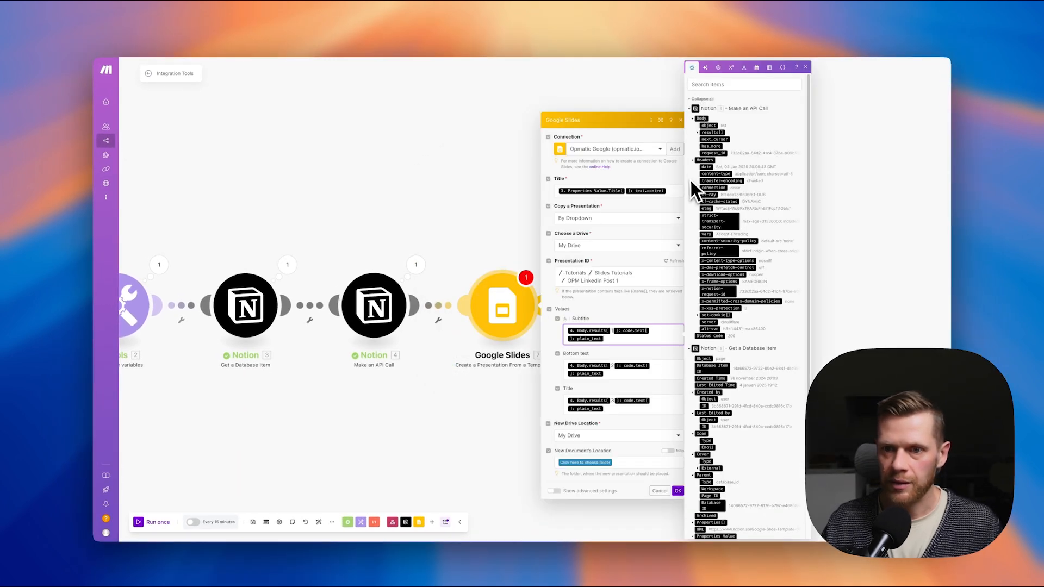
pyautogui.click(698, 133)
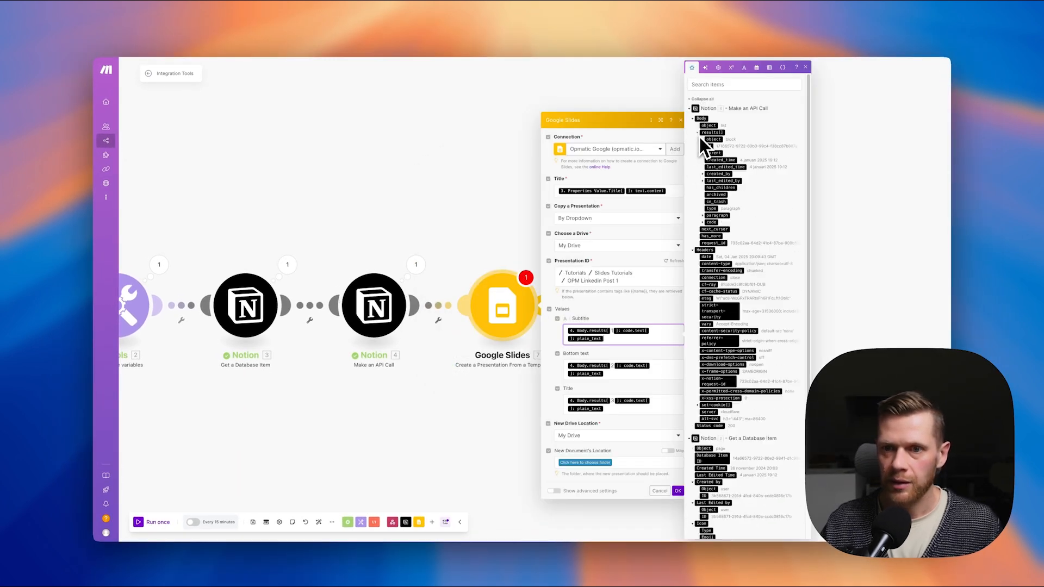
pyautogui.click(702, 222)
pyautogui.click(708, 243)
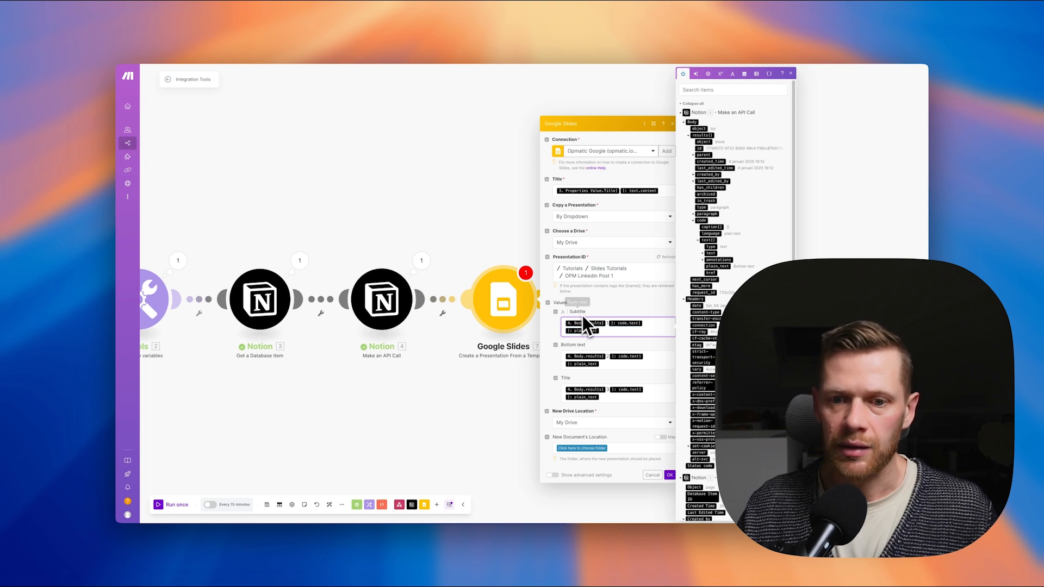
# - Set the new document's location to the Tutorials / Slides Tutorials folder and save the Google Slides module
pyautogui.click(583, 448)
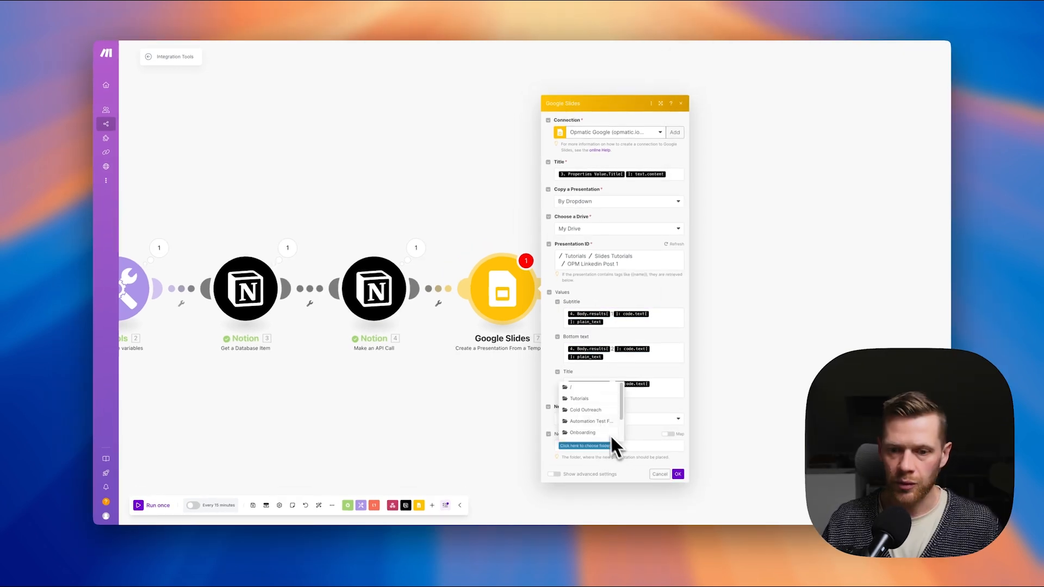
pyautogui.click(593, 403)
pyautogui.click(599, 445)
pyautogui.click(616, 433)
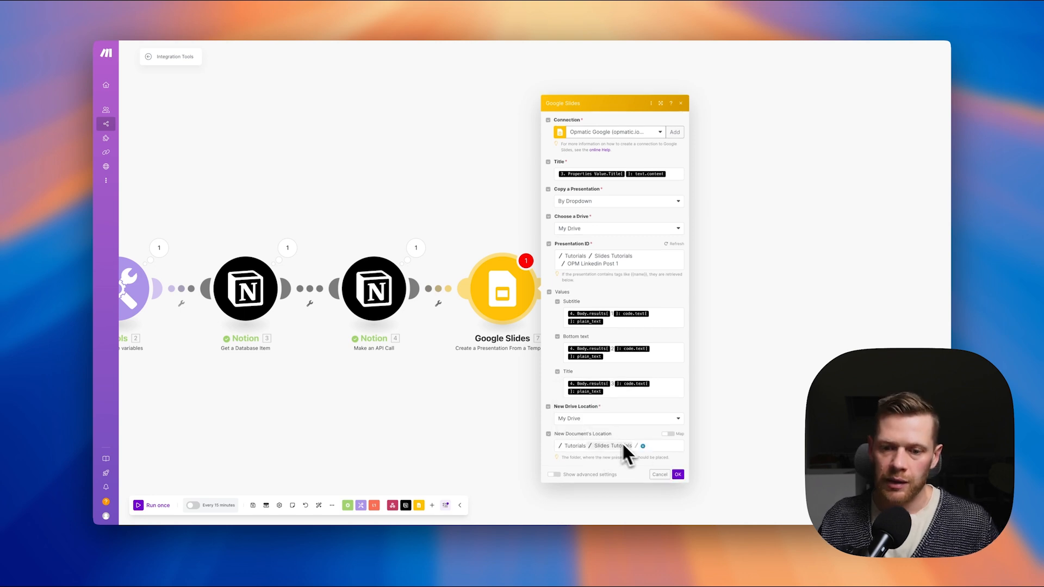
pyautogui.click(679, 474)
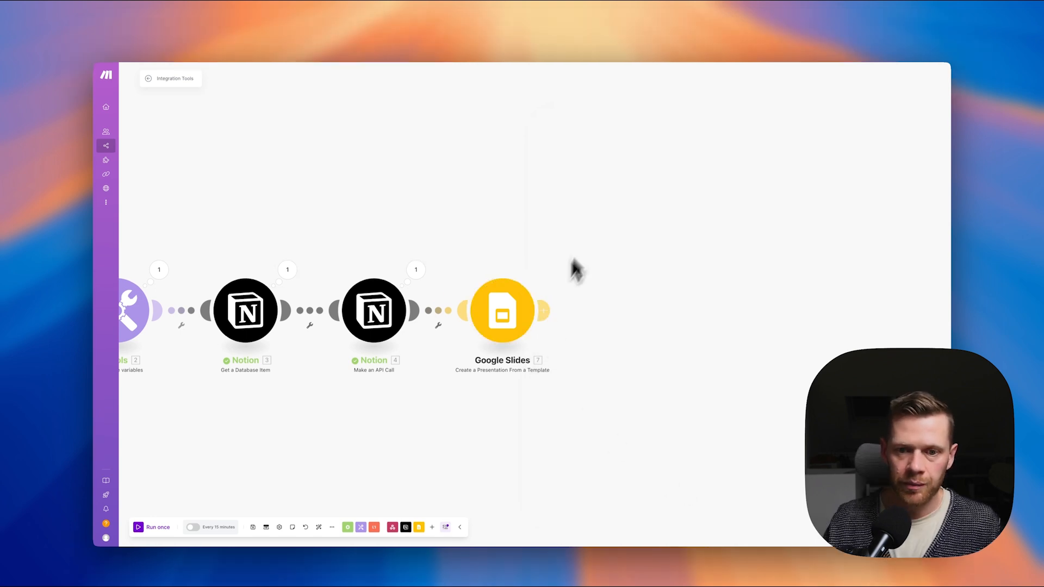
# - Run the scenario once and check the output of the Create a Presentation From a Template module
pyautogui.click(631, 288)
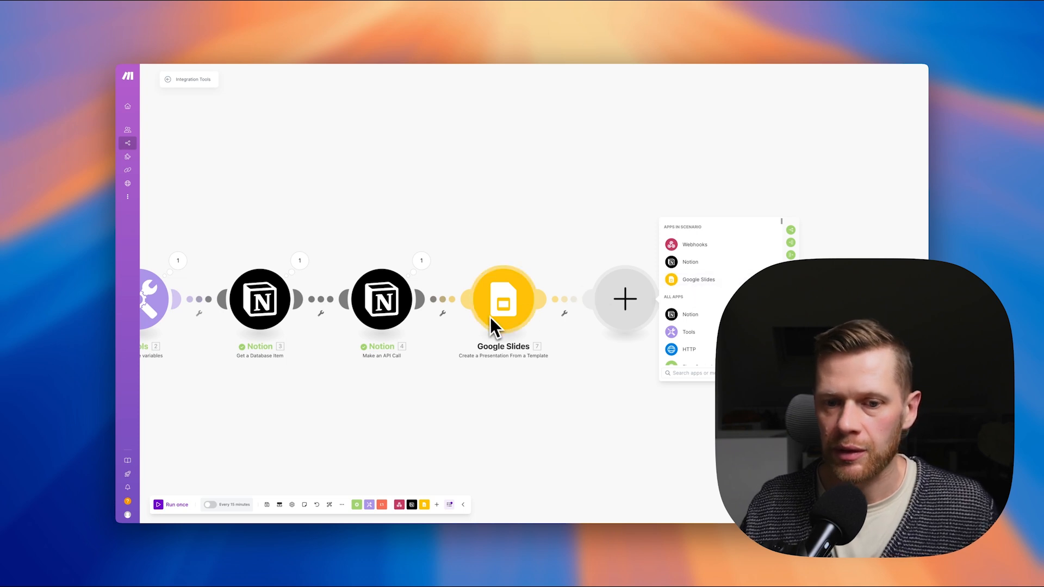
pyautogui.press('Escape')
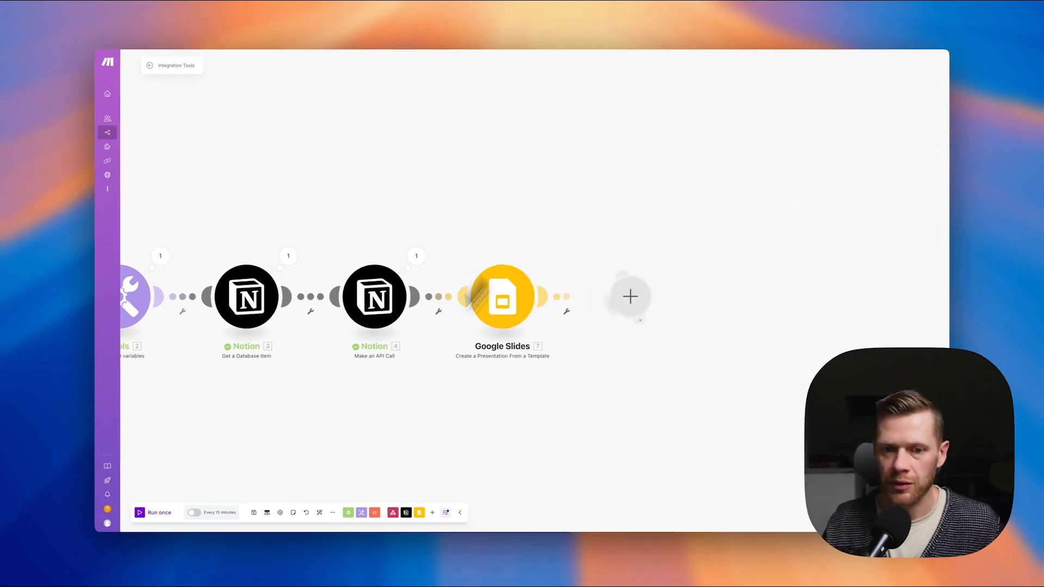
pyautogui.click(140, 505)
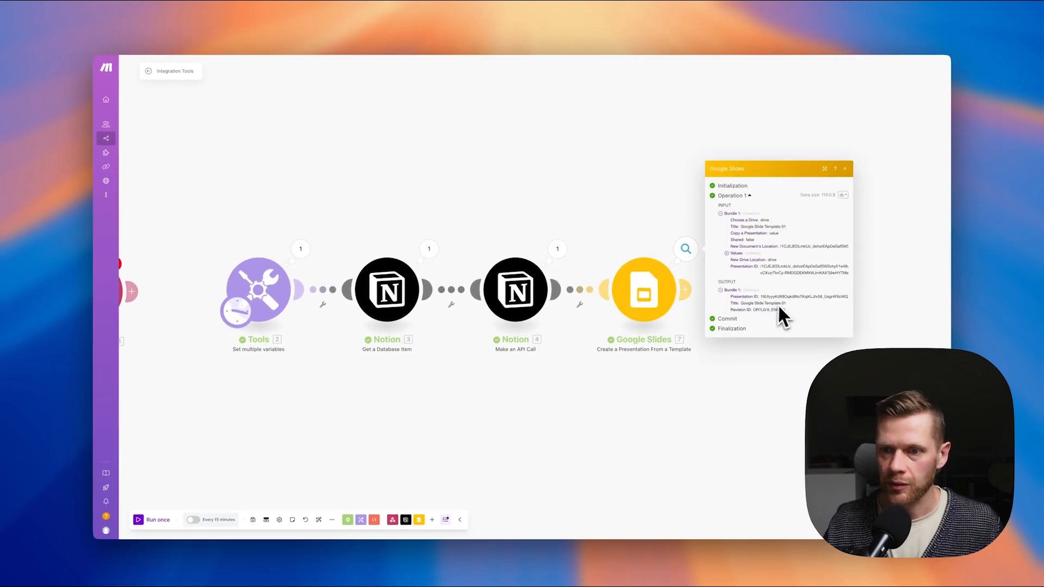
pyautogui.click(614, 239)
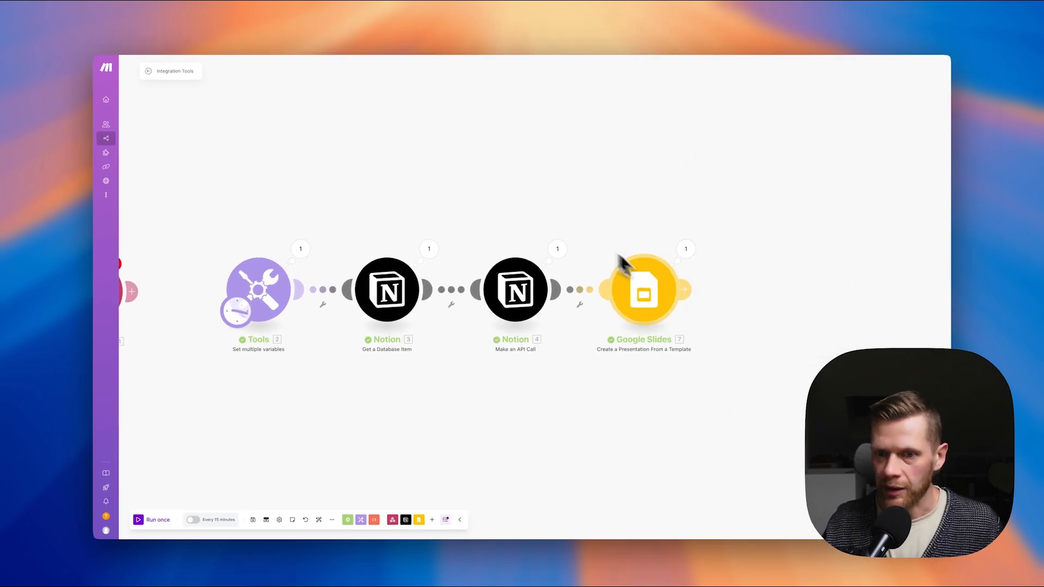
# - Add a Google Slides Get a Presentation module after the Create a Presentation From a Template module
pyautogui.click(686, 289)
pyautogui.click(829, 273)
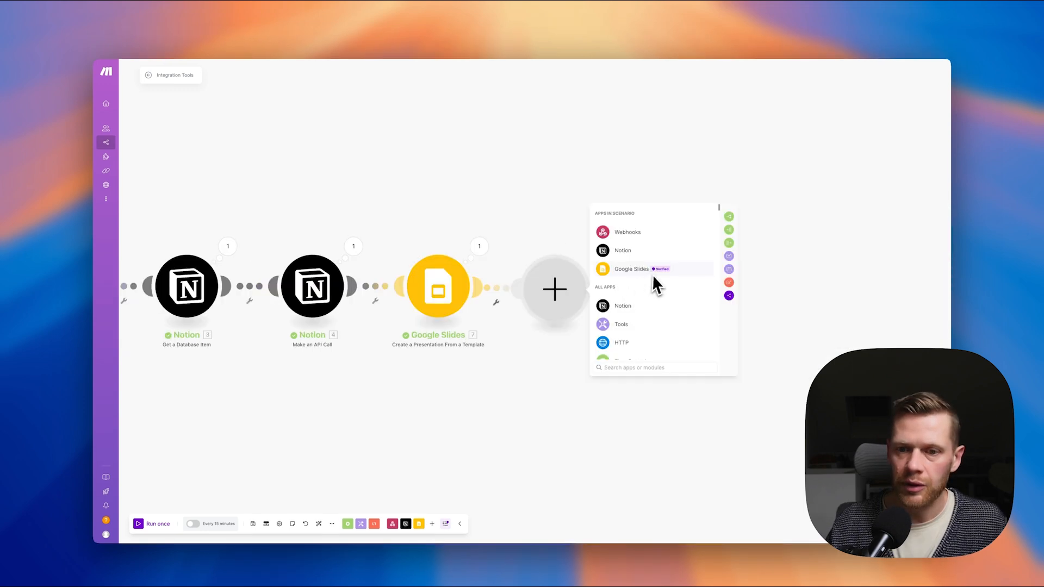
pyautogui.click(654, 277)
pyautogui.write('get')
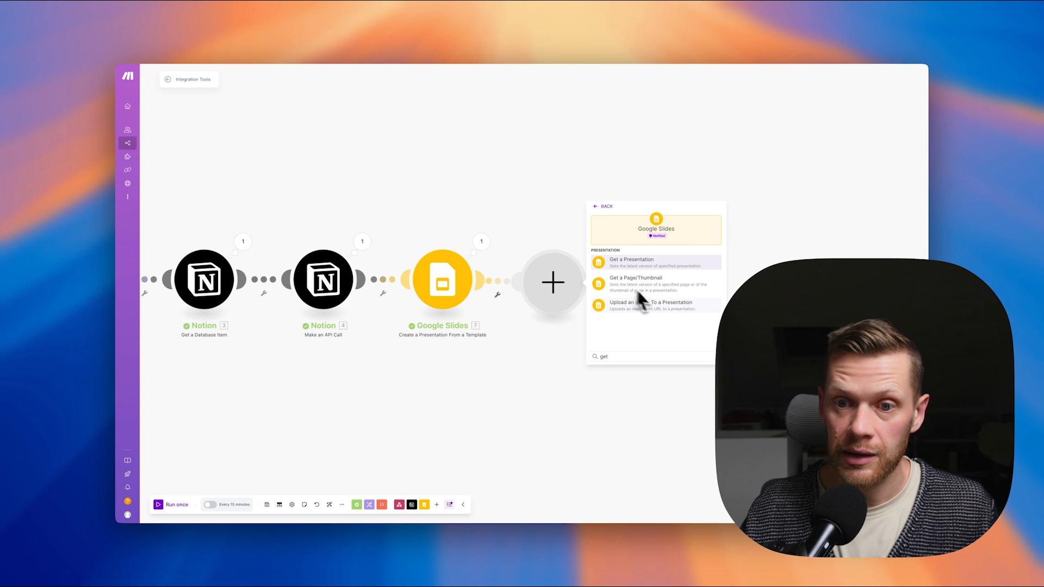
pyautogui.click(646, 264)
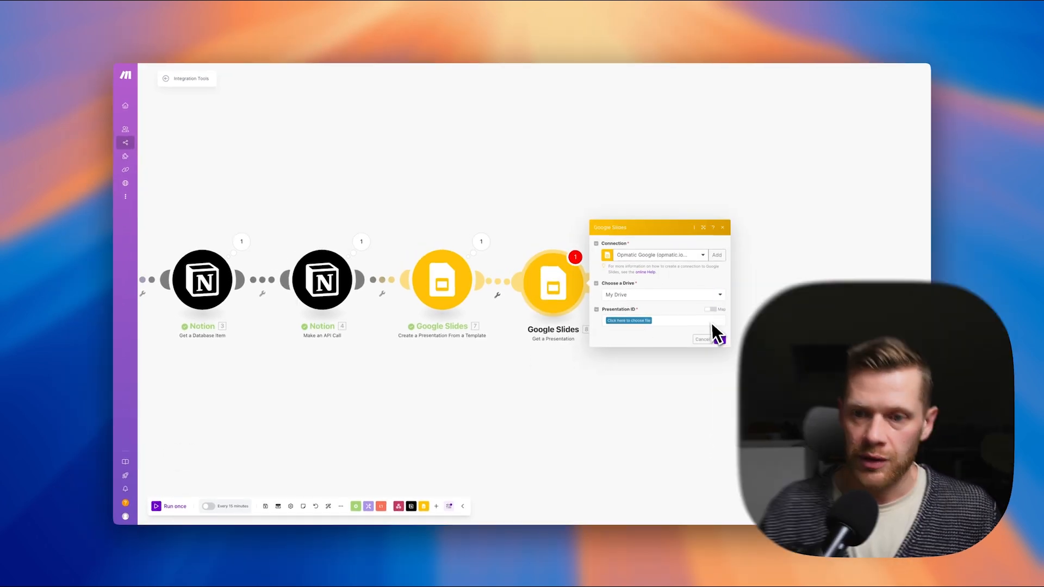
# - Map the Presentation ID from Create a Presentation From a Template into the Get a Presentation module and save it
pyautogui.click(722, 313)
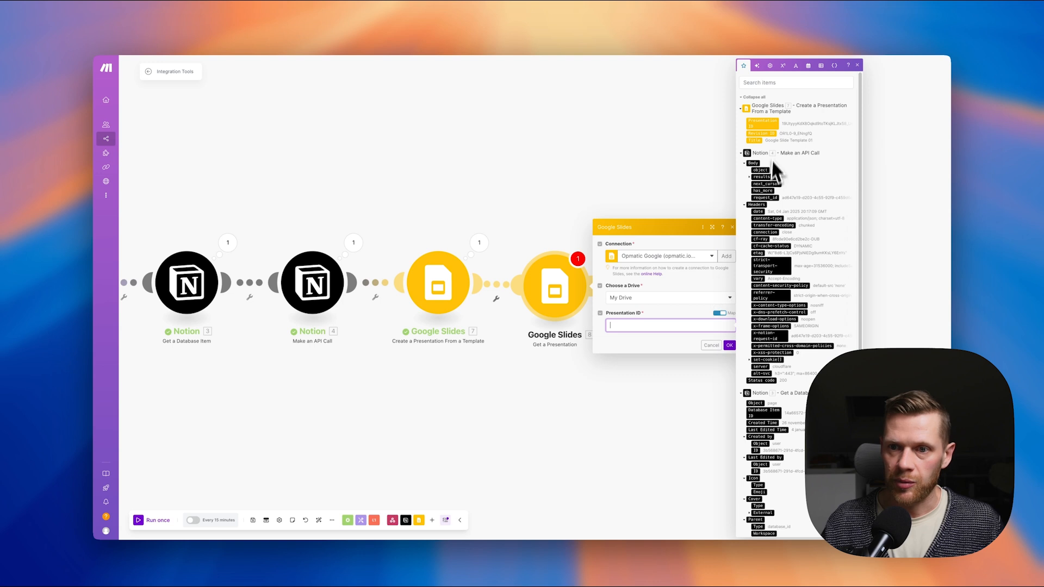
pyautogui.click(772, 124)
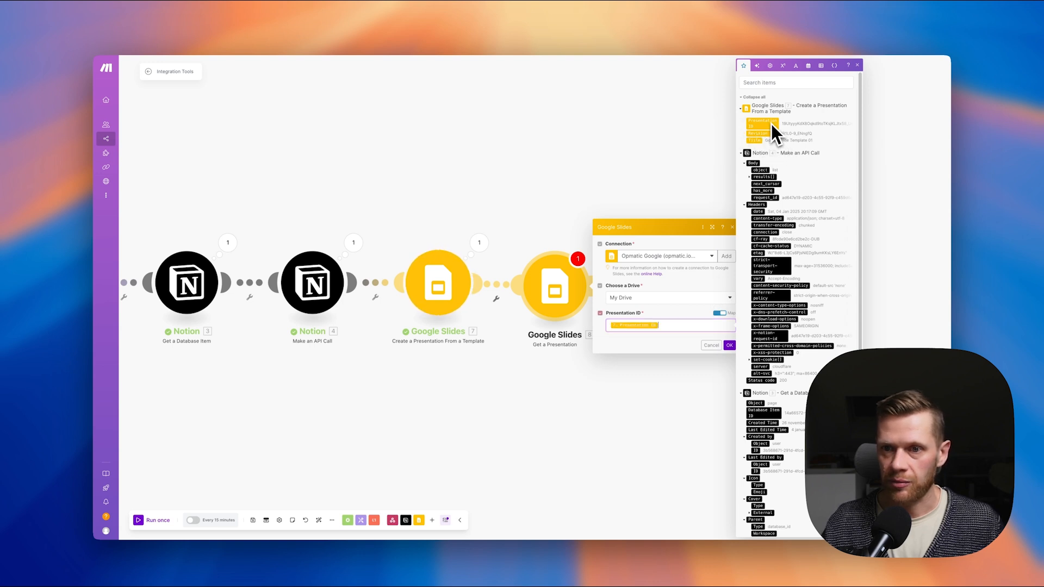
pyautogui.click(730, 346)
# - Add a Google Slides Get a Page/Thumbnail module after the Get a Presentation module
pyautogui.click(595, 286)
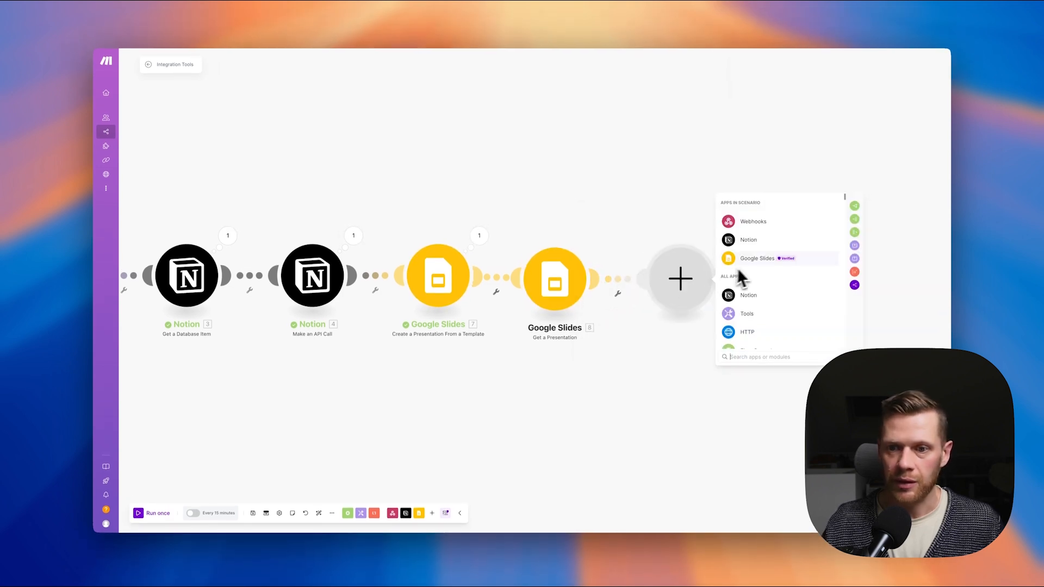
pyautogui.click(756, 260)
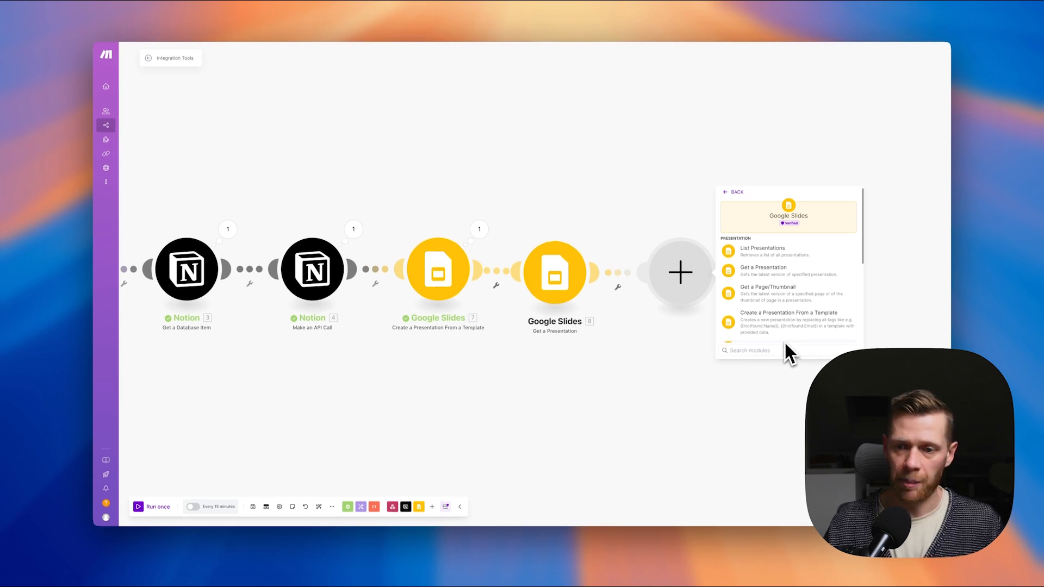
pyautogui.click(788, 293)
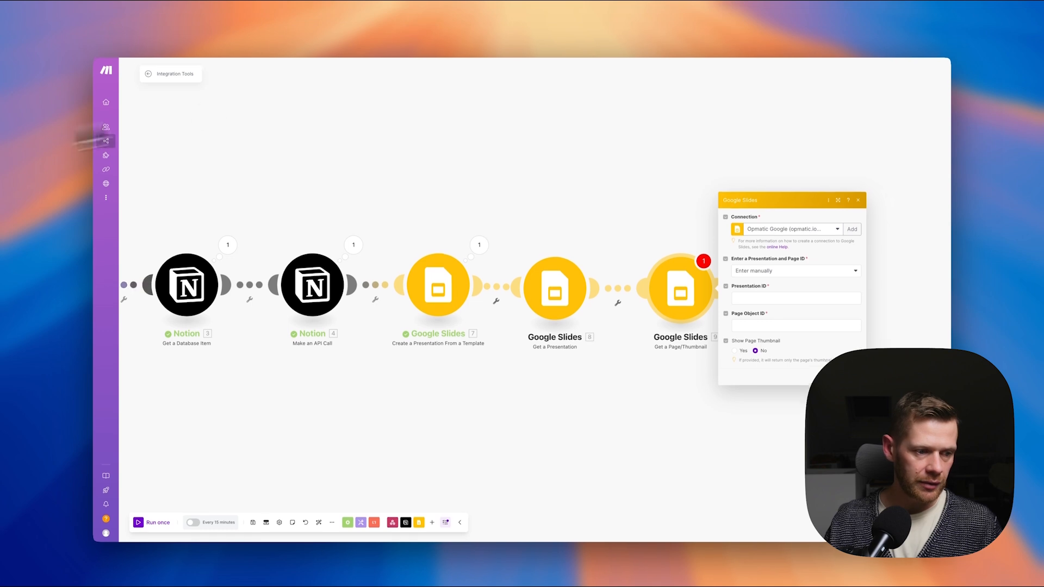
# - Map Get a Presentation's Presentation ID and Slides[]: Object ID into the module's Presentation ID and Page Object ID, and save it
pyautogui.click(789, 300)
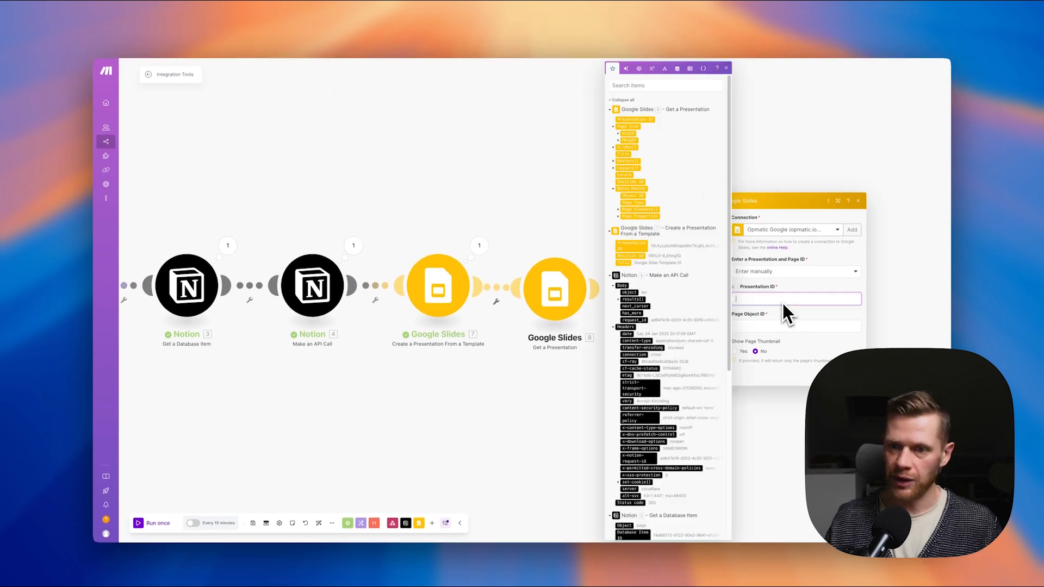
pyautogui.click(634, 120)
pyautogui.click(799, 326)
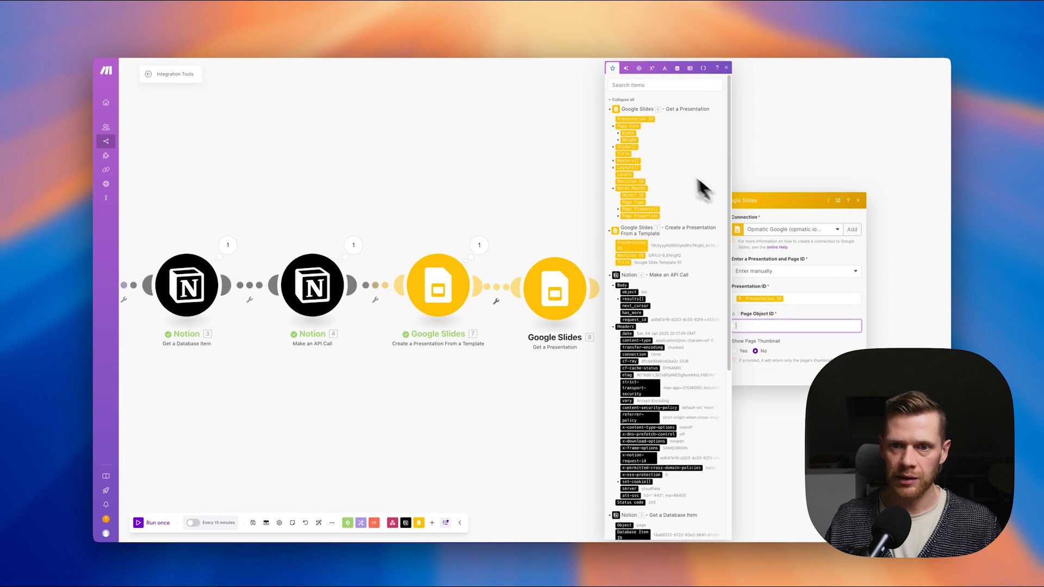
pyautogui.click(626, 148)
pyautogui.click(630, 152)
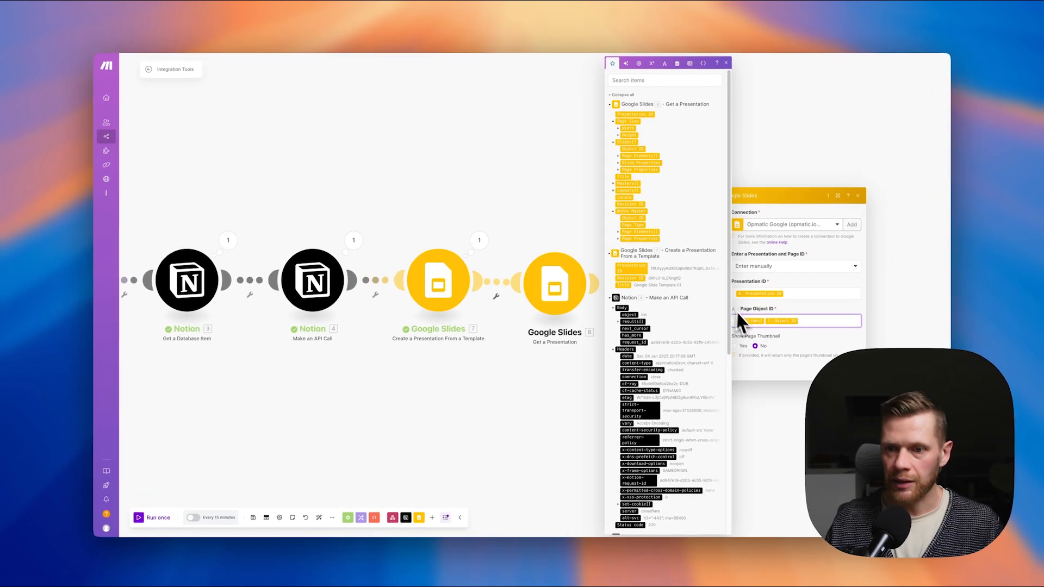
pyautogui.click(848, 368)
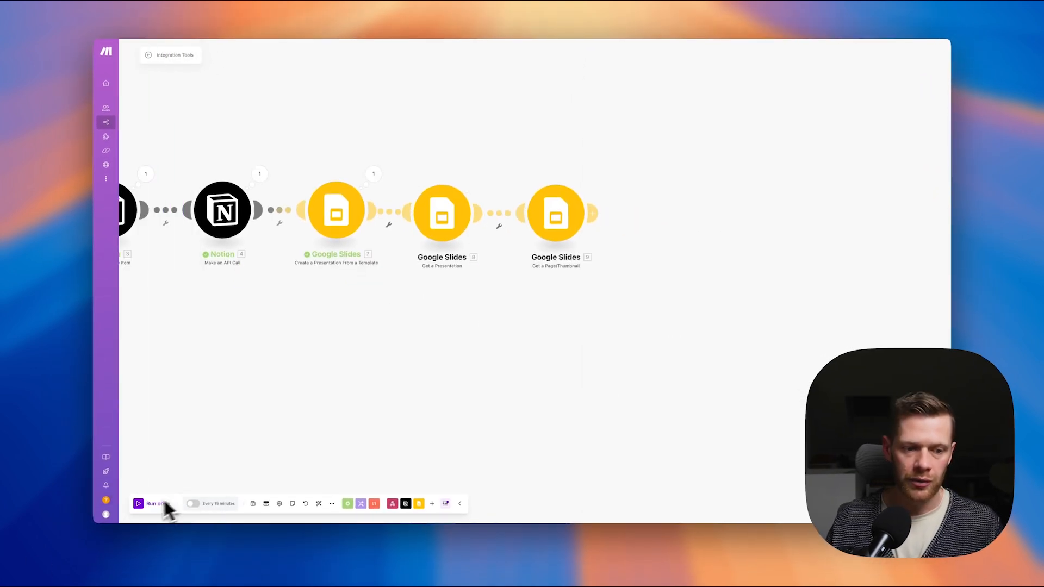
# - Run the scenario once with the added modules and inspect the Get a Page/Thumbnail module's output
pyautogui.click(142, 504)
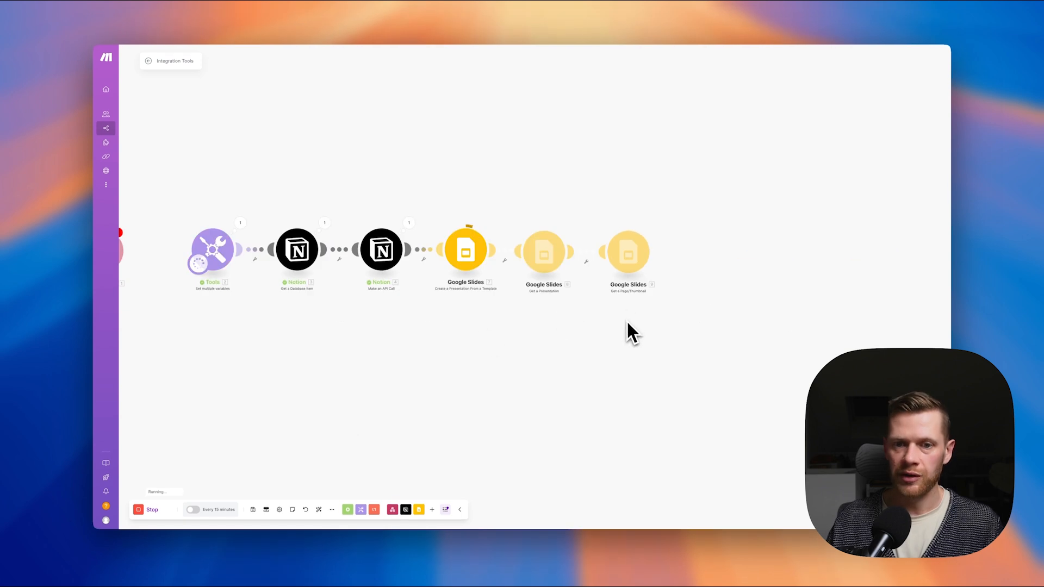
pyautogui.click(656, 242)
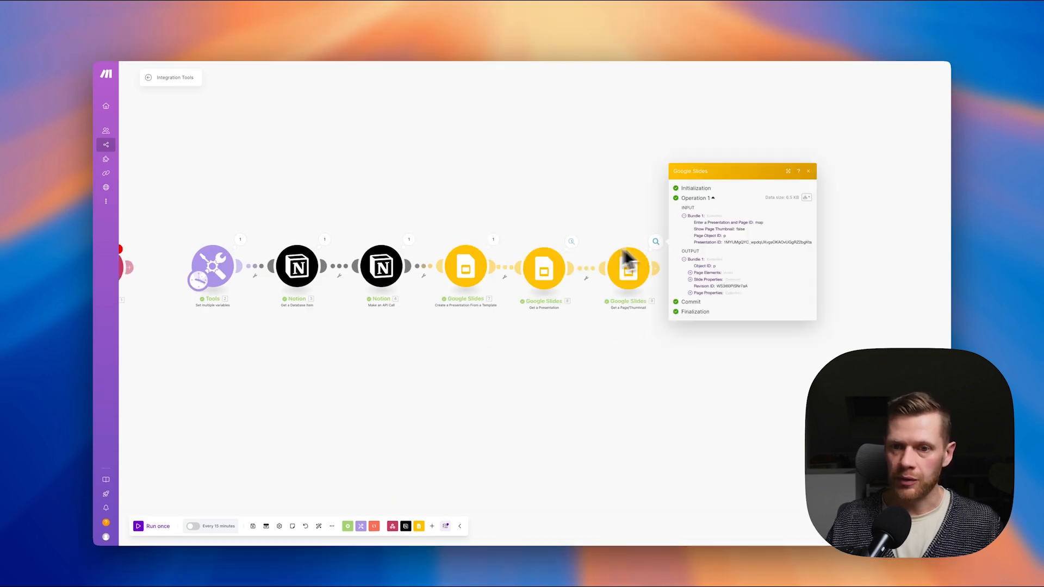
pyautogui.click(568, 255)
# - Add an HTTP Get a file module at the end with its URL mapped to the thumbnail module's Content URL
pyautogui.click(659, 269)
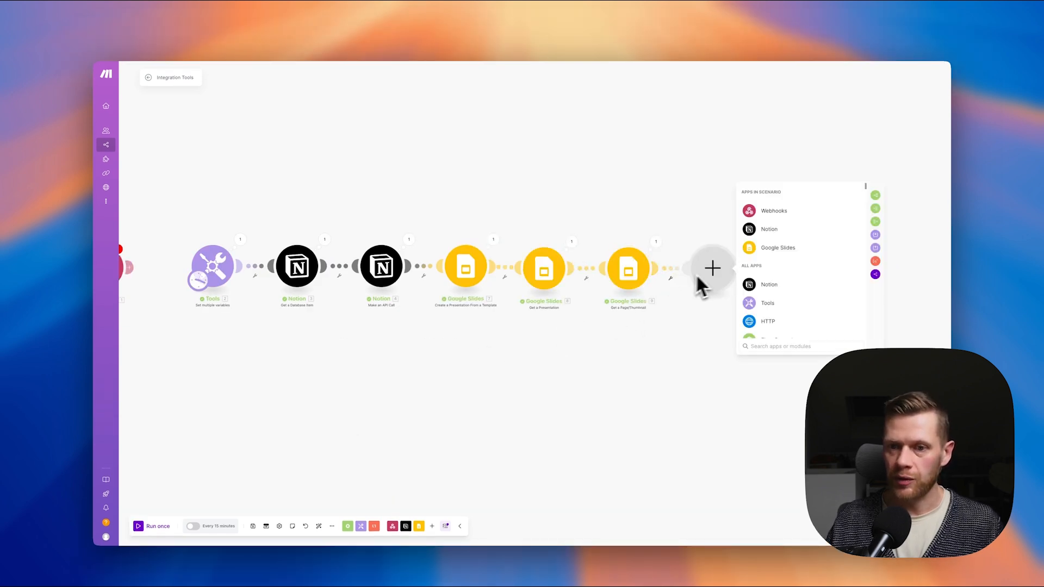
pyautogui.click(766, 320)
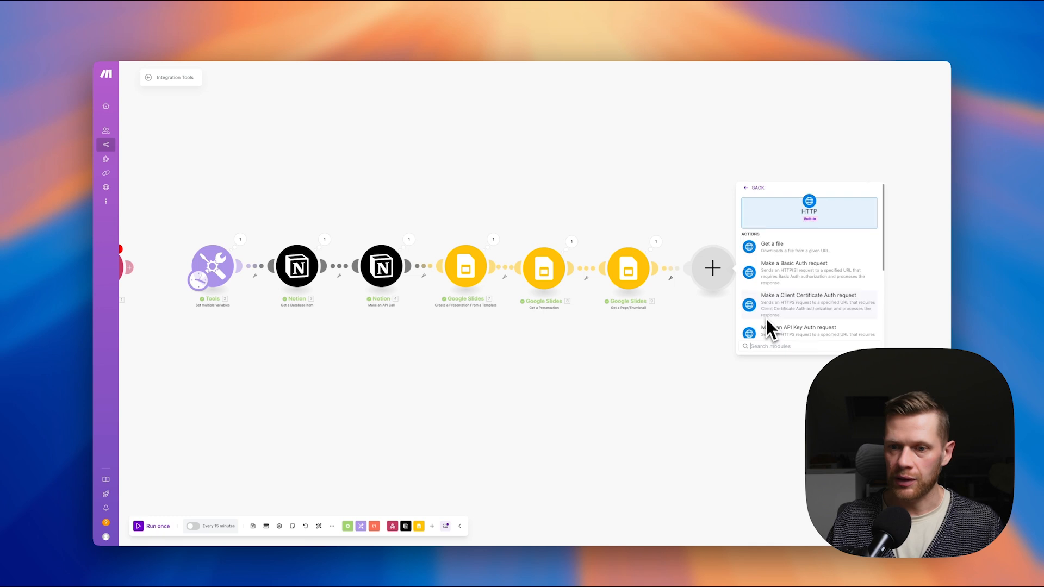
pyautogui.click(782, 258)
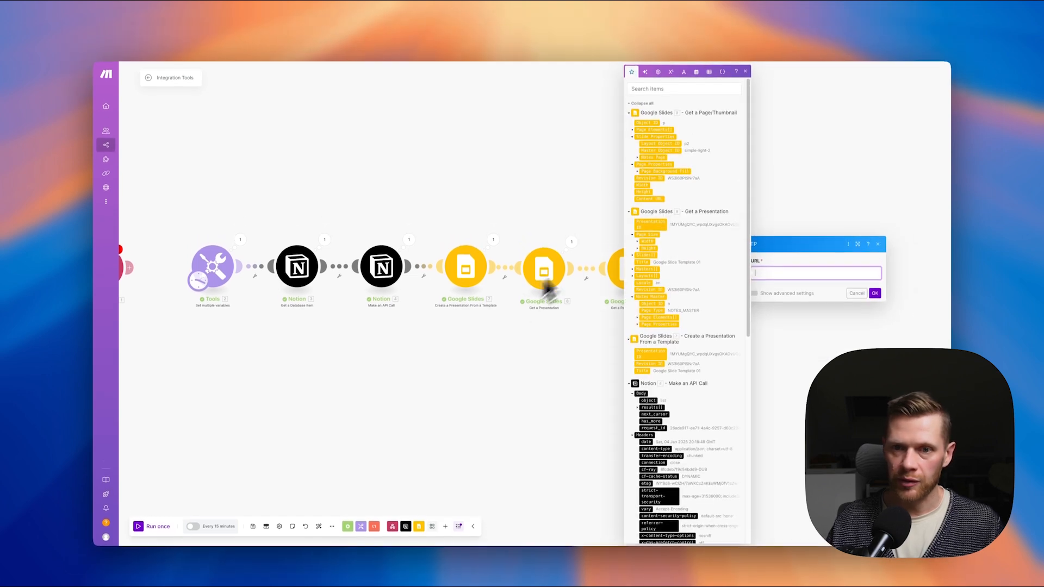
pyautogui.click(649, 183)
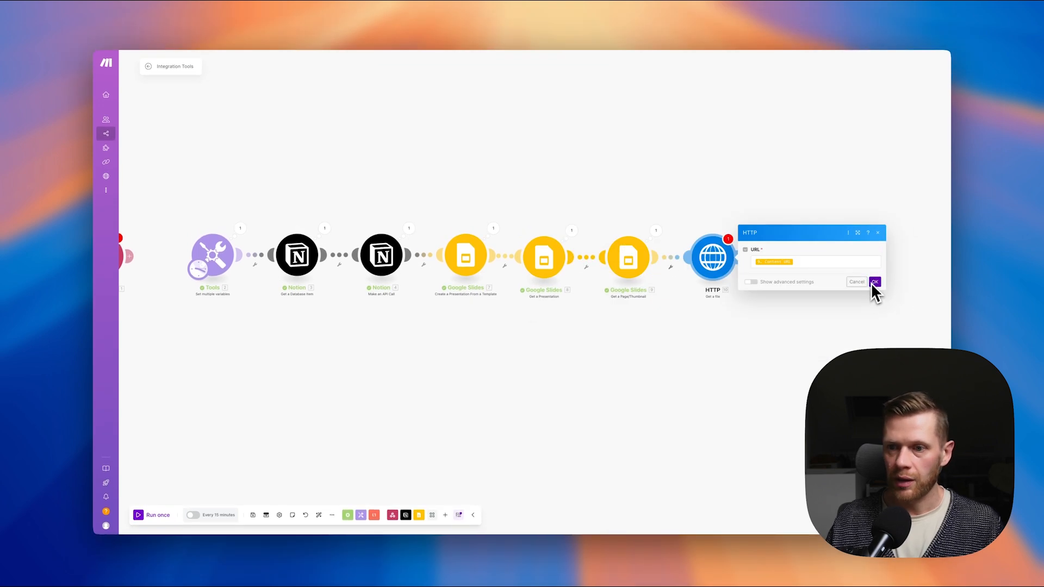
pyautogui.click(875, 294)
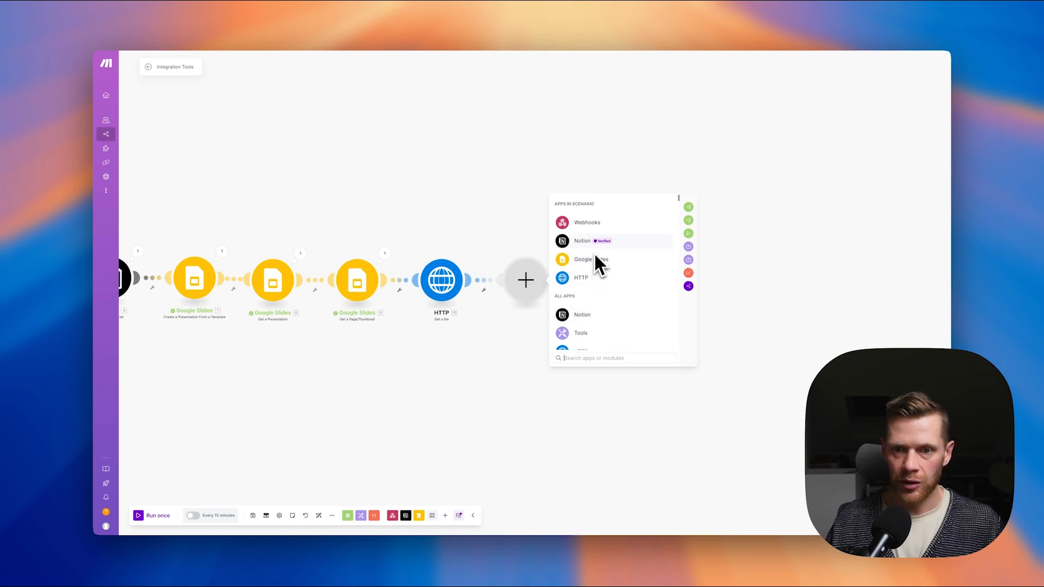
# - Add a Dropbox Upload a File module that uploads the HTTP Get a file output to the root folder
pyautogui.click(490, 264)
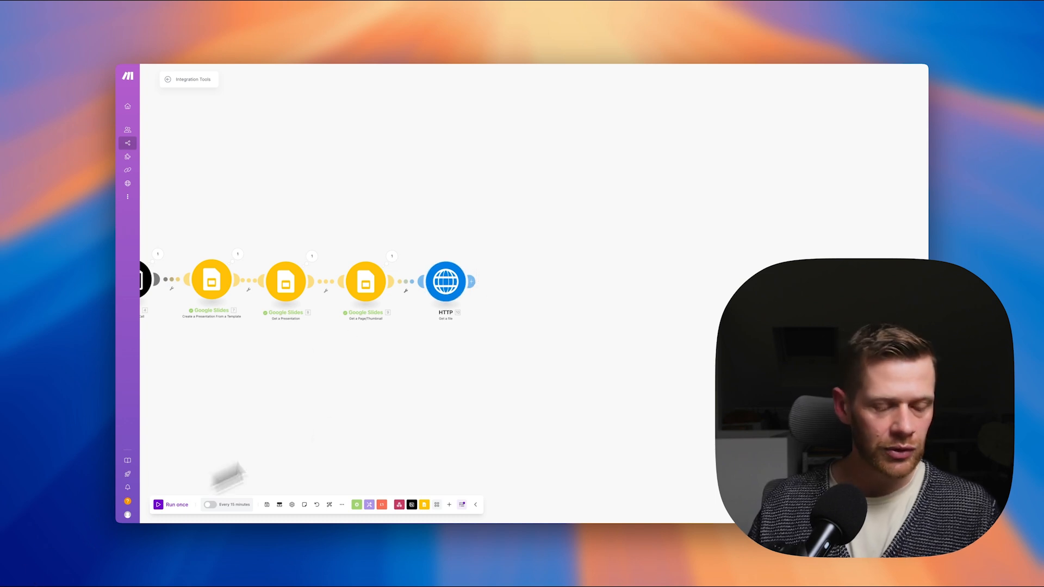
pyautogui.click(471, 281)
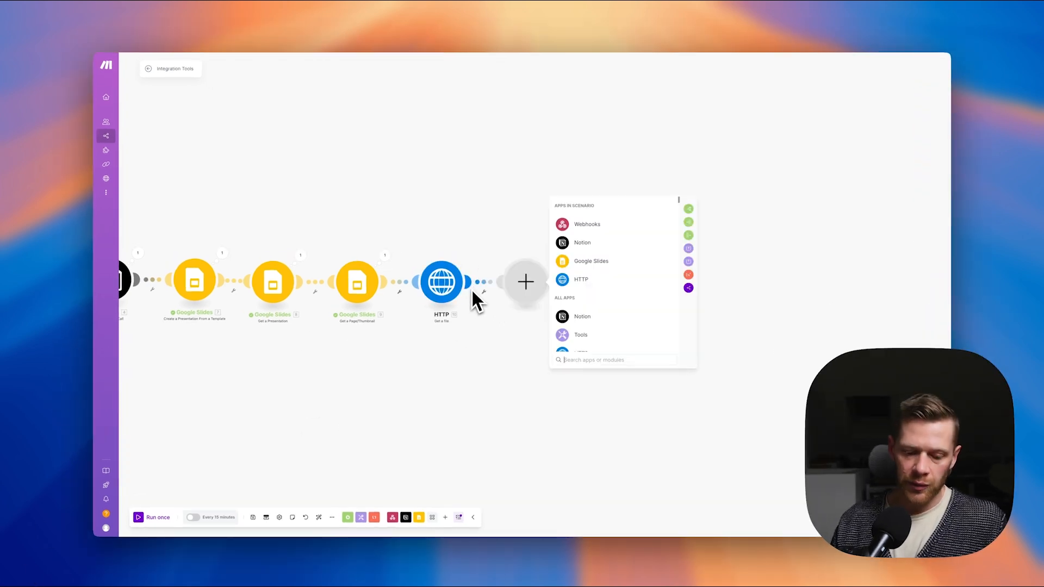
pyautogui.write('drop')
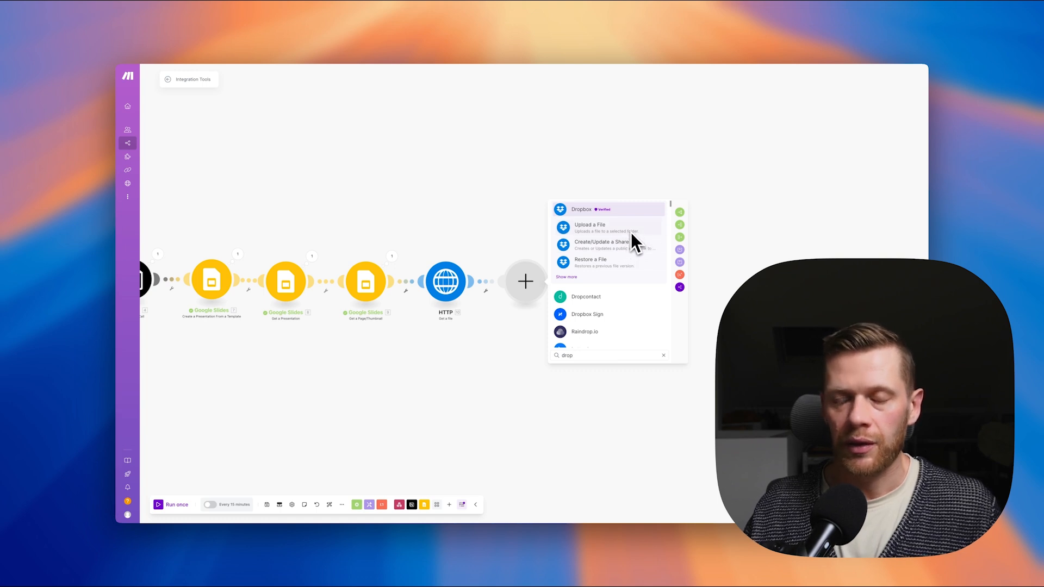
pyautogui.click(630, 230)
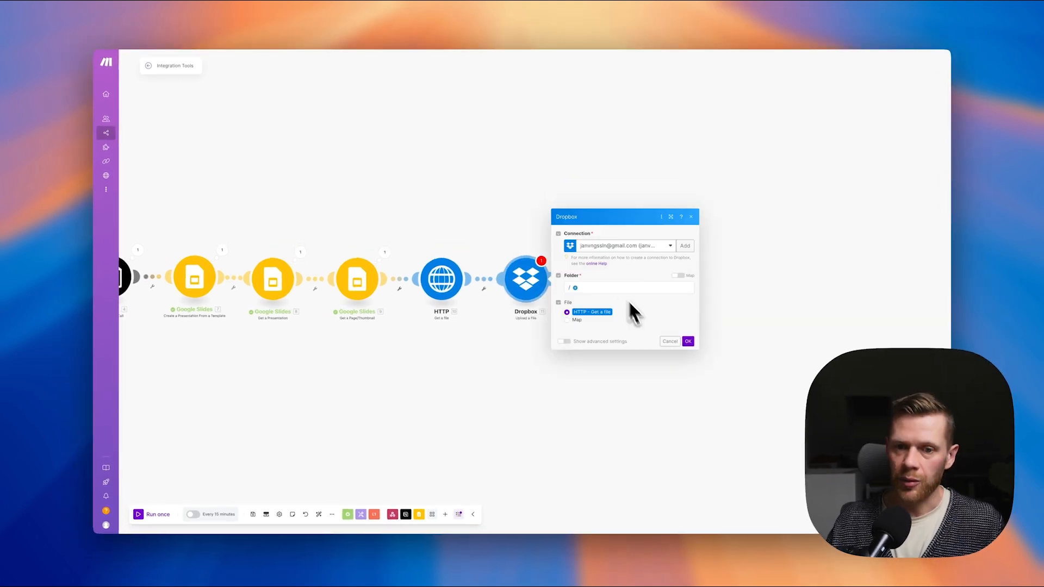
pyautogui.click(684, 343)
# - Add a Dropbox Create/Update a Share Link module and map its File Path to the uploaded file's Path lower
pyautogui.click(557, 280)
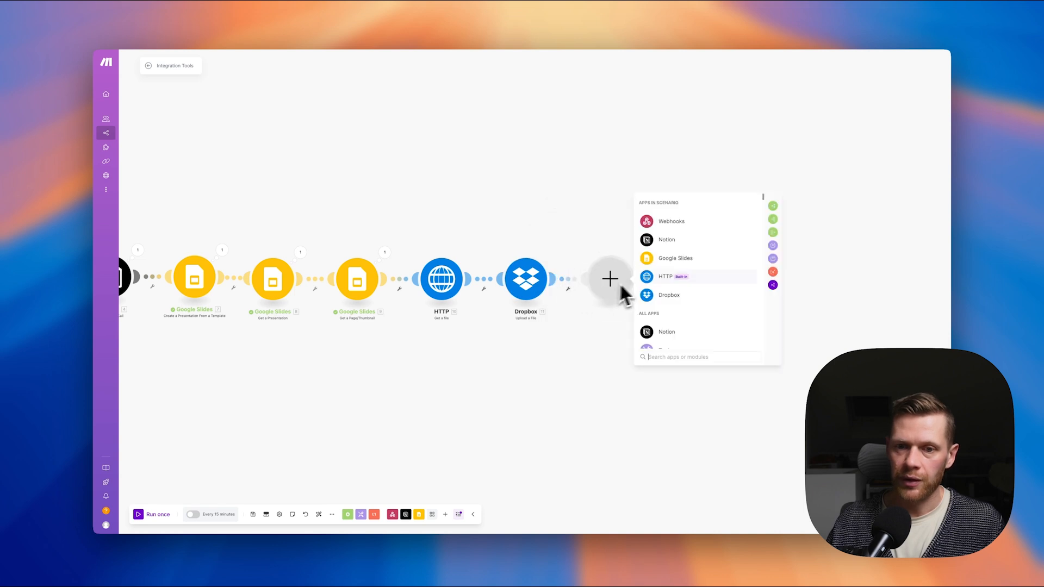
pyautogui.click(674, 292)
pyautogui.scroll(-3, 680, 304)
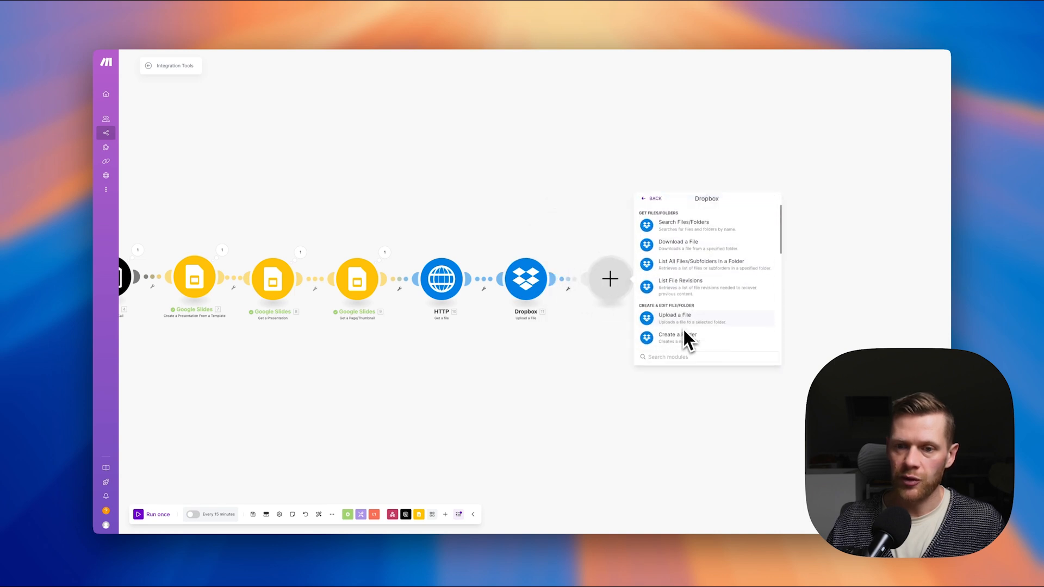
pyautogui.scroll(3, 674, 357)
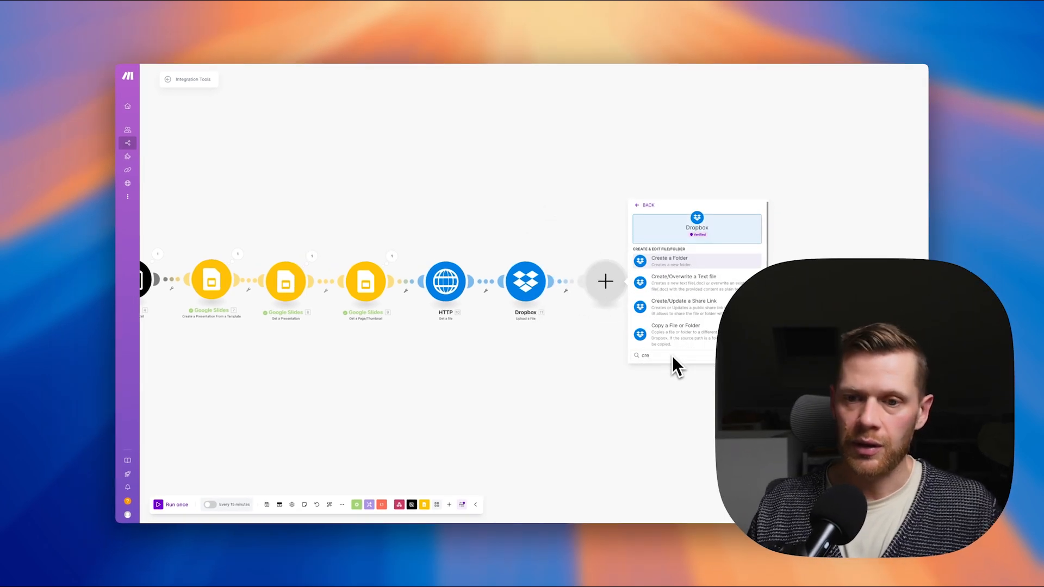
pyautogui.click(703, 311)
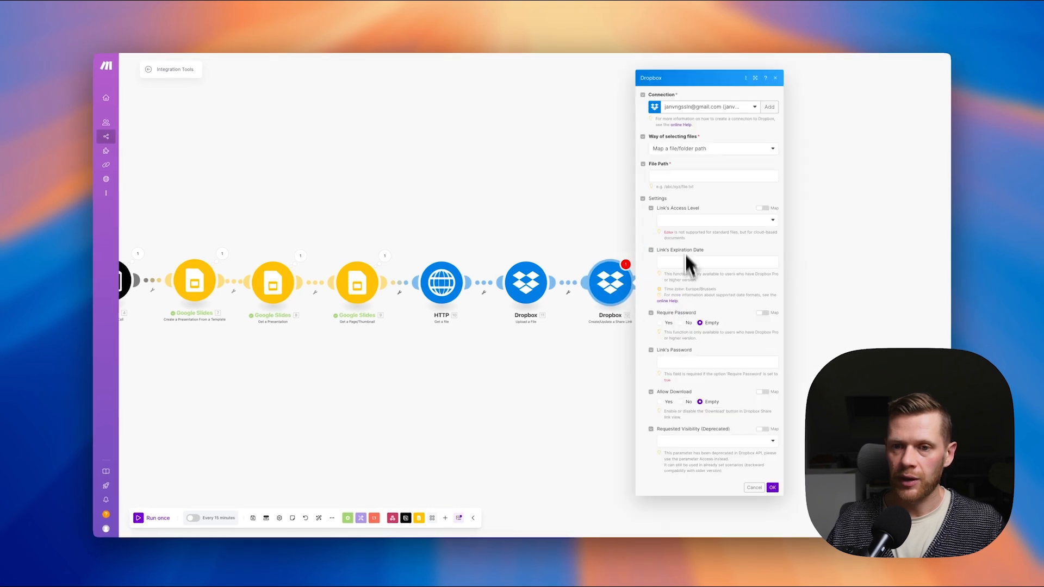
pyautogui.click(713, 175)
pyautogui.click(805, 135)
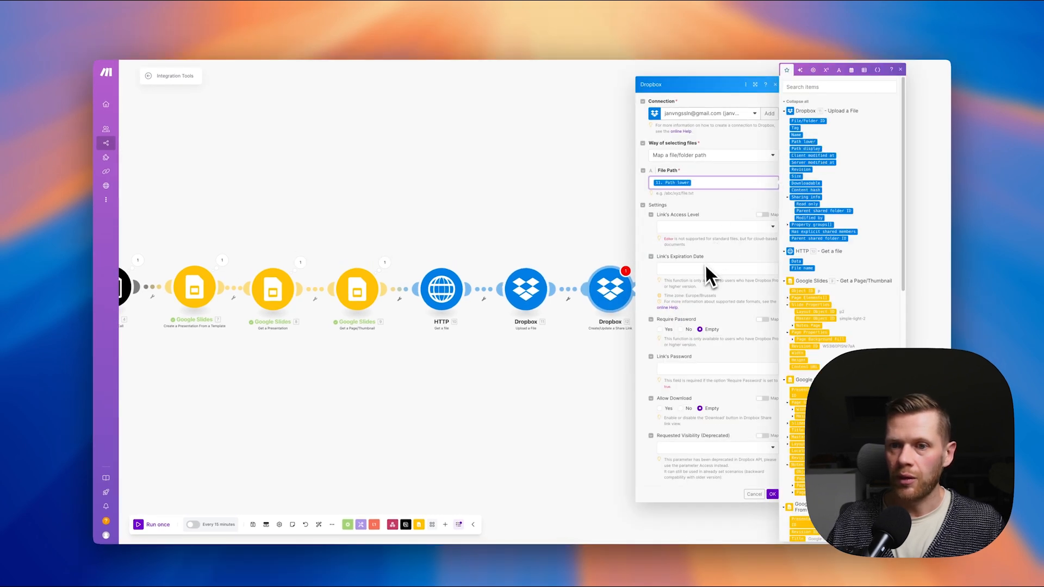
# - Set the share link's access level to Max Access, allow downloads, and save the Dropbox module
pyautogui.click(689, 227)
pyautogui.click(688, 273)
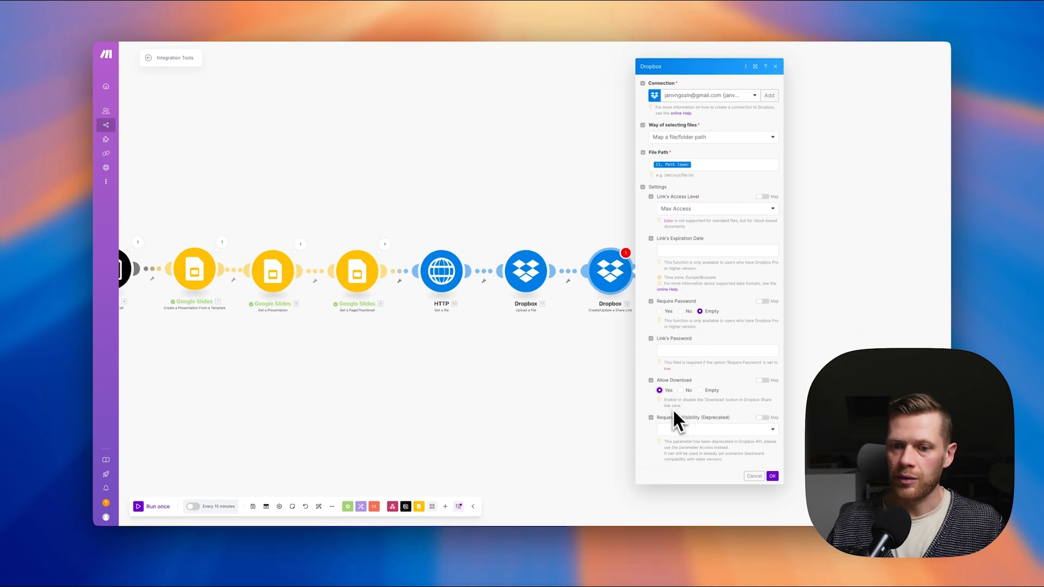
pyautogui.click(772, 476)
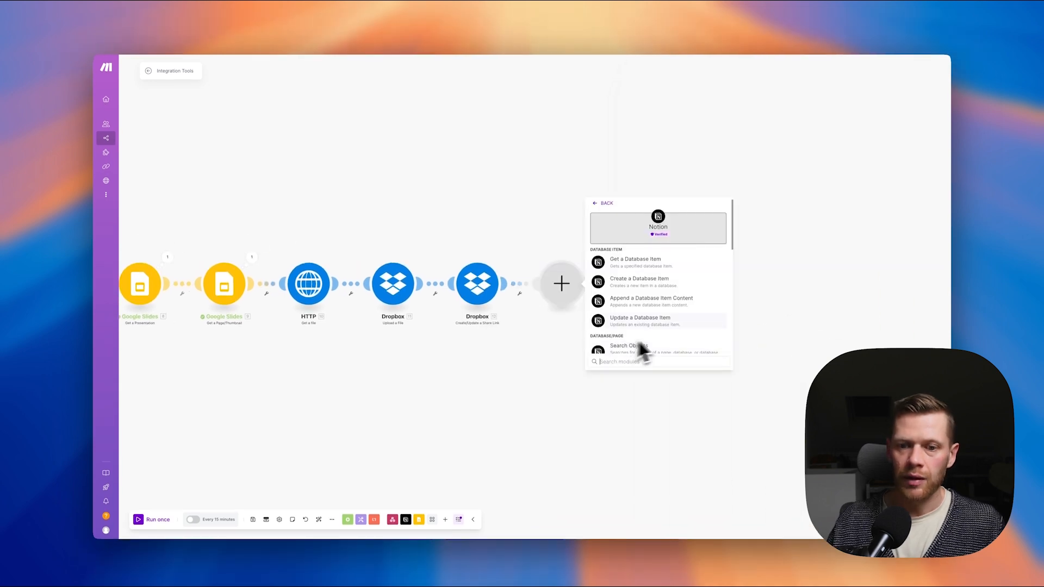
# - Add a Notion Make an API Call module with the URL /v1/pages/ followed by the mapped NotionID variable
pyautogui.scroll(-1, 652, 343)
pyautogui.scroll(-8, 666, 326)
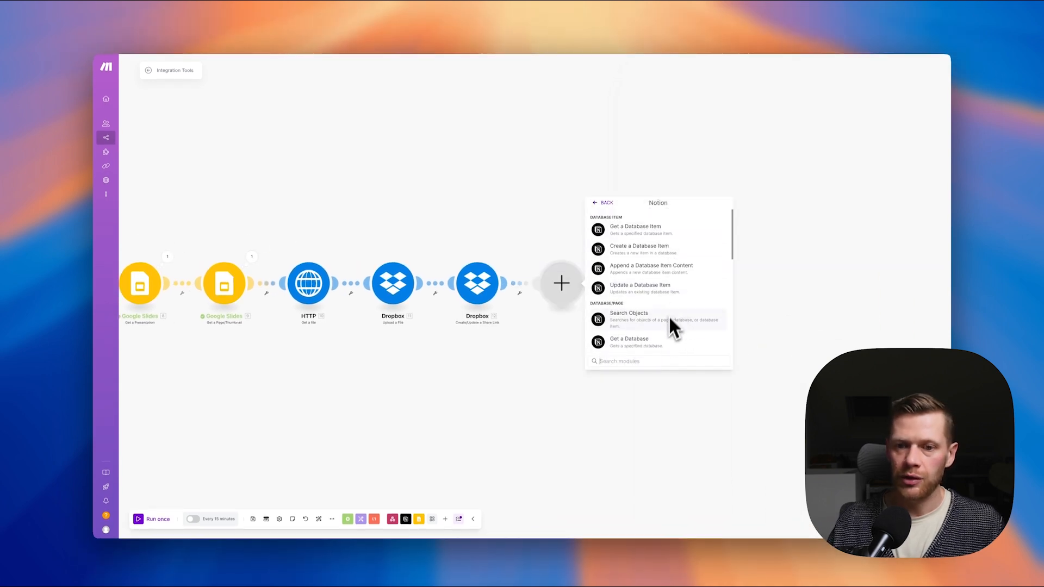
pyautogui.click(663, 333)
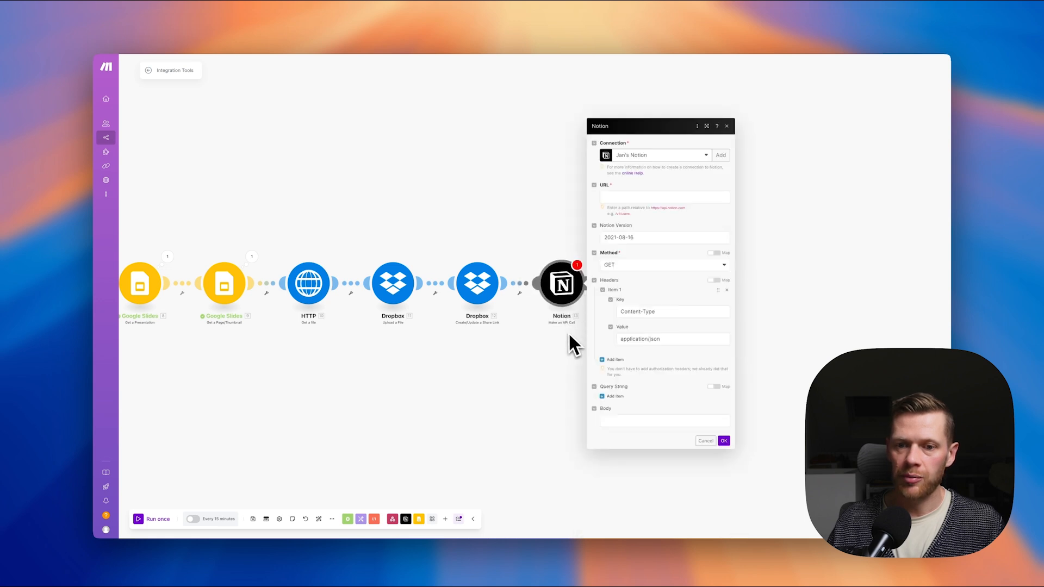
pyautogui.click(664, 197)
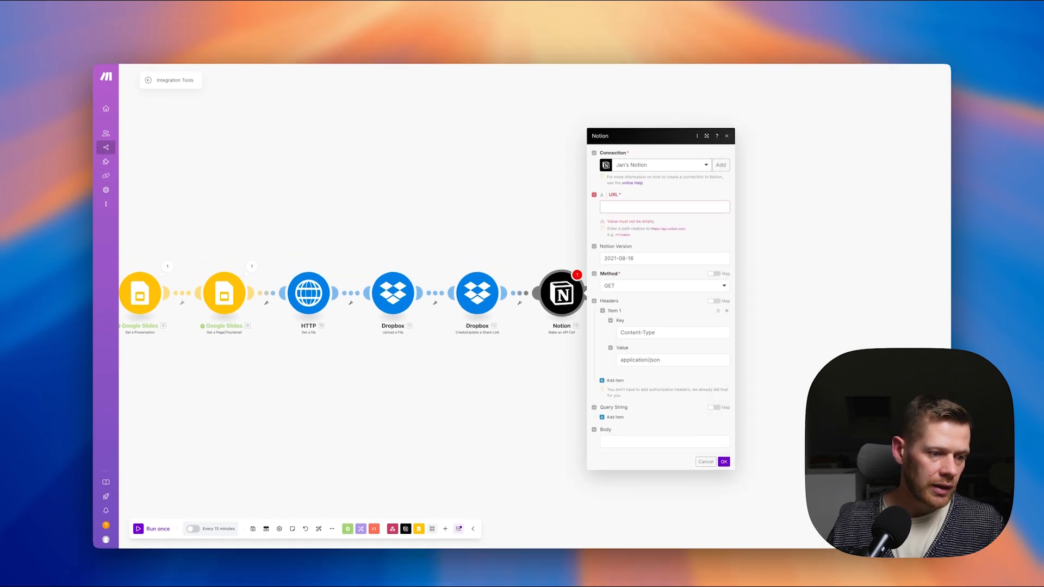
pyautogui.click(644, 194)
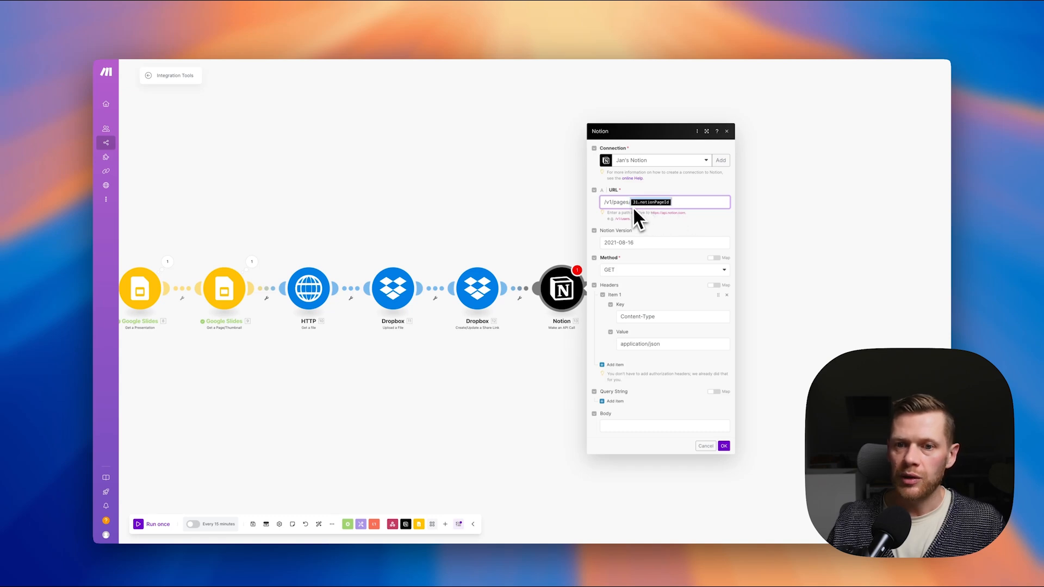
pyautogui.press('BackSpace')
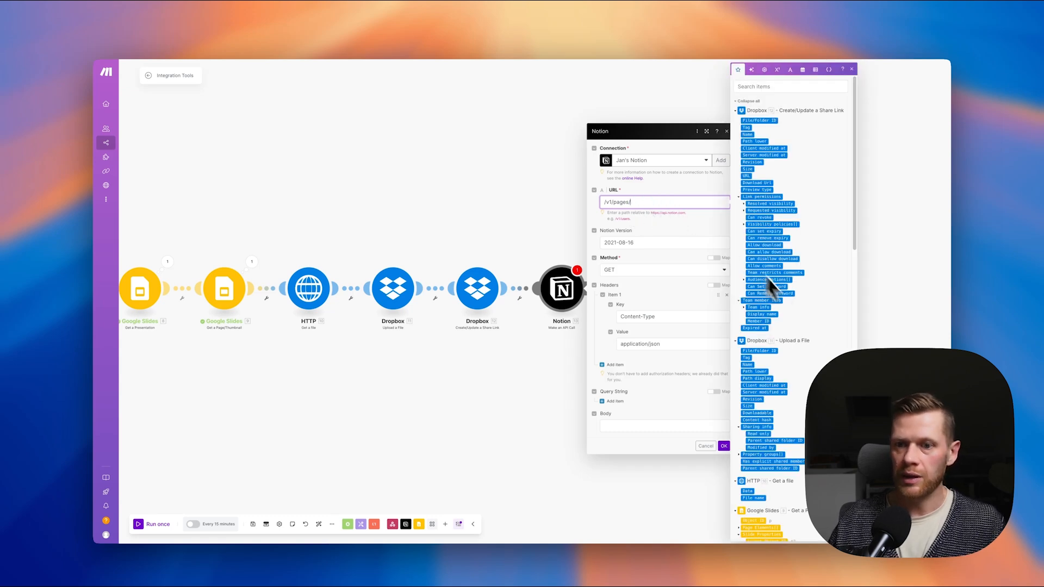
pyautogui.scroll(-15, 766, 275)
pyautogui.click(754, 526)
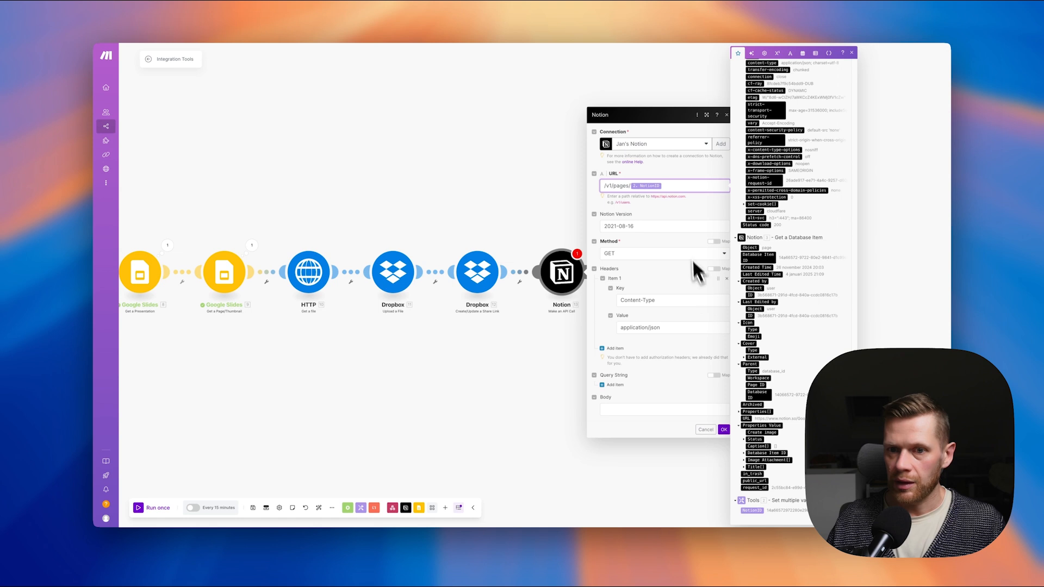
# - Set the API call's method to PATCH and paste the JSON body that updates the Status and Image Attachment properties
pyautogui.click(632, 253)
pyautogui.click(632, 255)
pyautogui.click(642, 297)
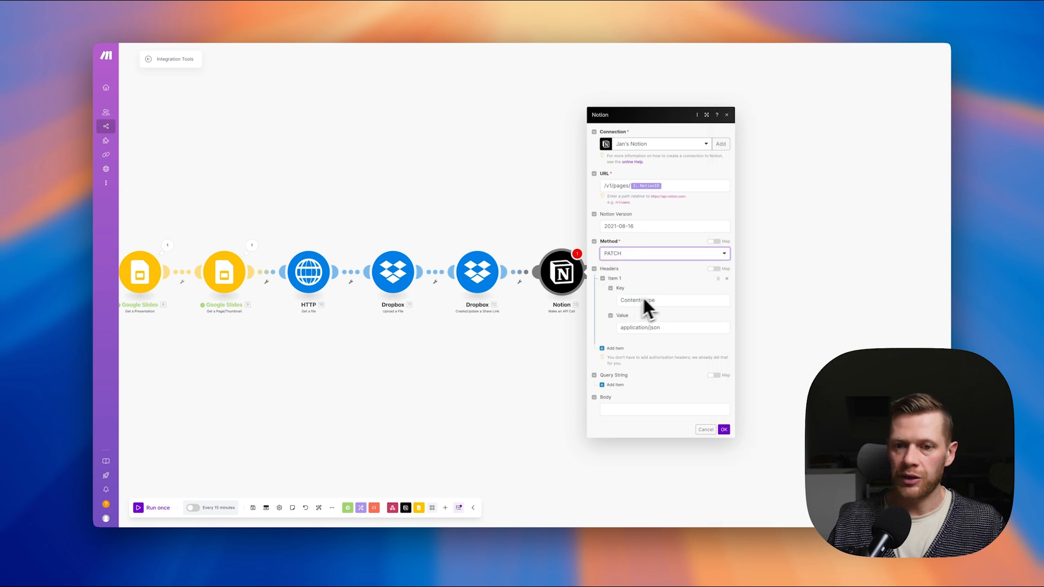
pyautogui.click(642, 409)
pyautogui.hotkey('ctrl', 'v')
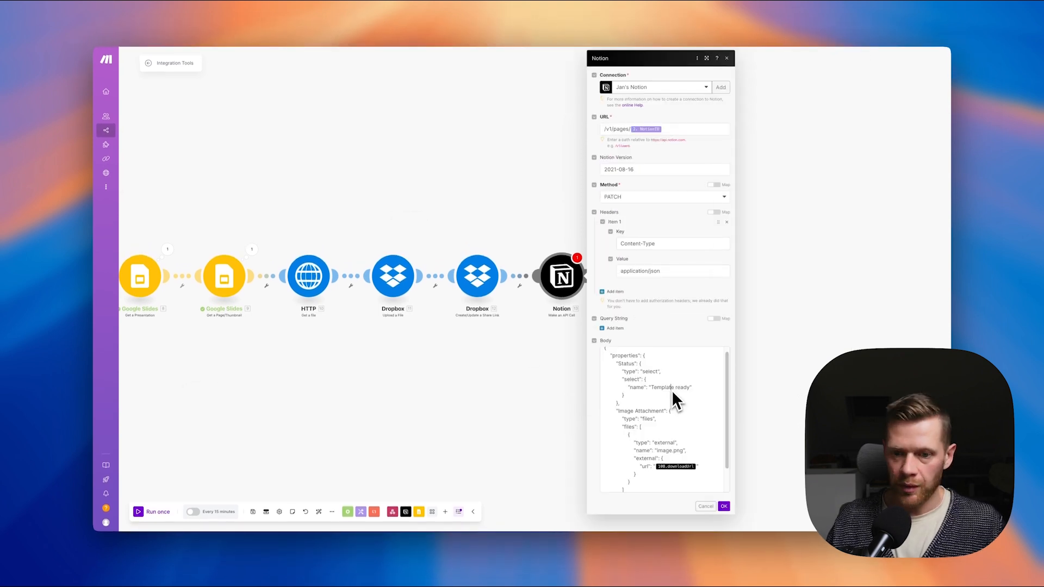
# - Compare the "Template ready" status name in the request body with the Status options of the Notion database
pyautogui.click(662, 392)
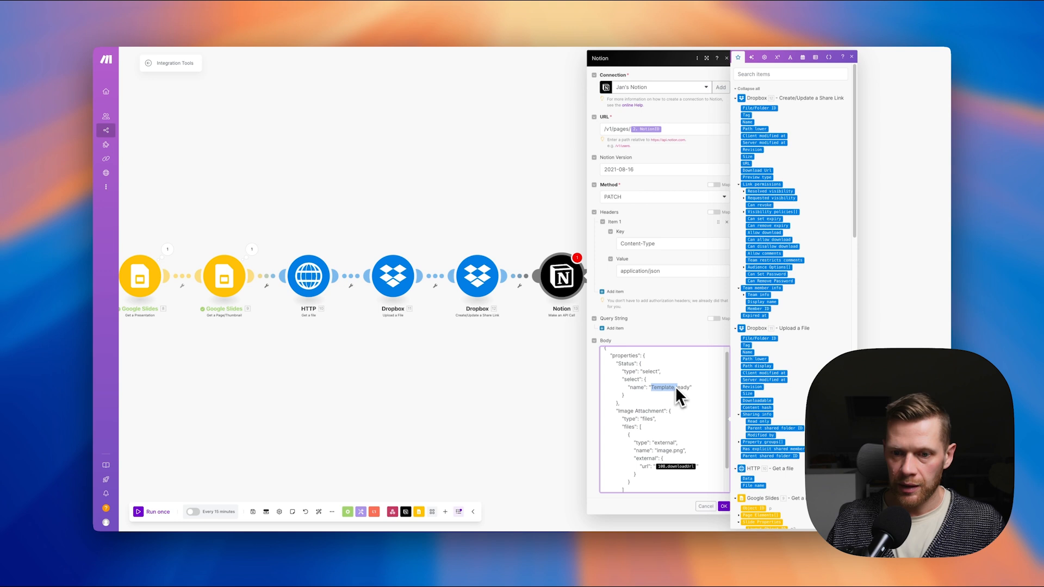
pyautogui.scroll(1, 676, 387)
pyautogui.click(636, 370)
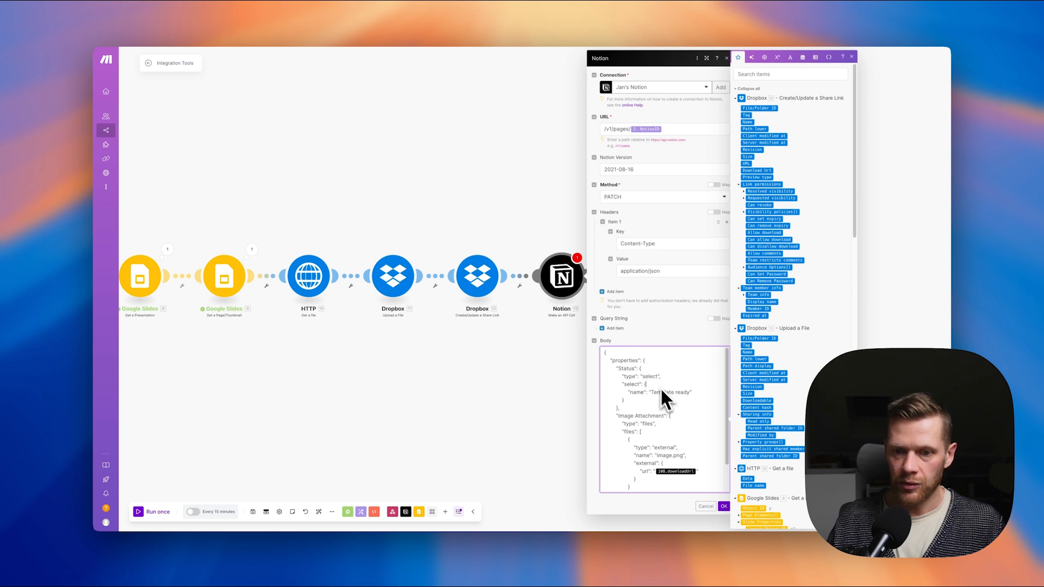
pyautogui.moveTo(652, 392); pyautogui.dragTo(681, 391)
pyautogui.press('super+Tab')
pyautogui.click(429, 276)
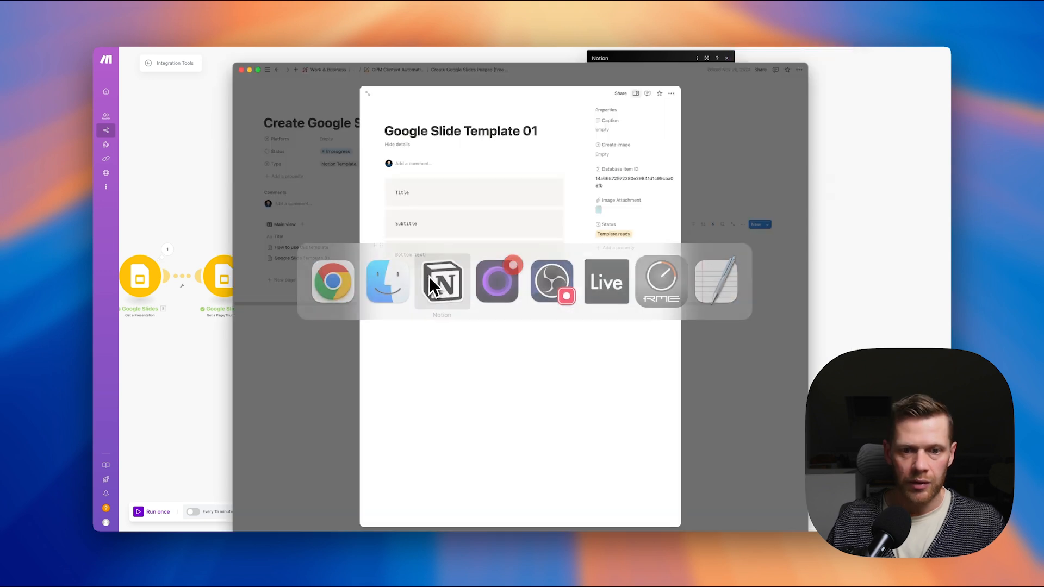
pyautogui.click(402, 320)
pyautogui.click(531, 259)
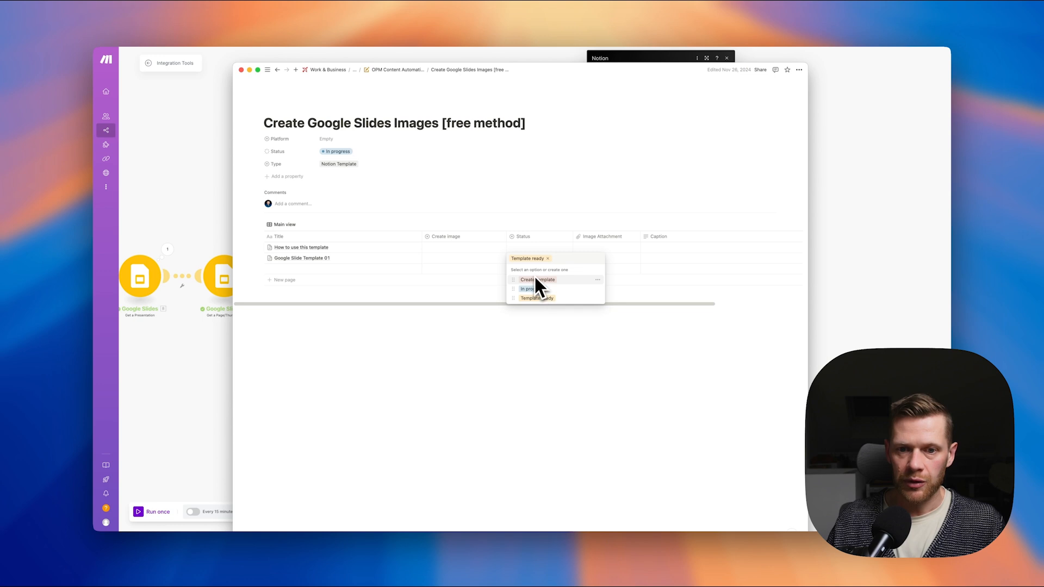
pyautogui.press('Escape')
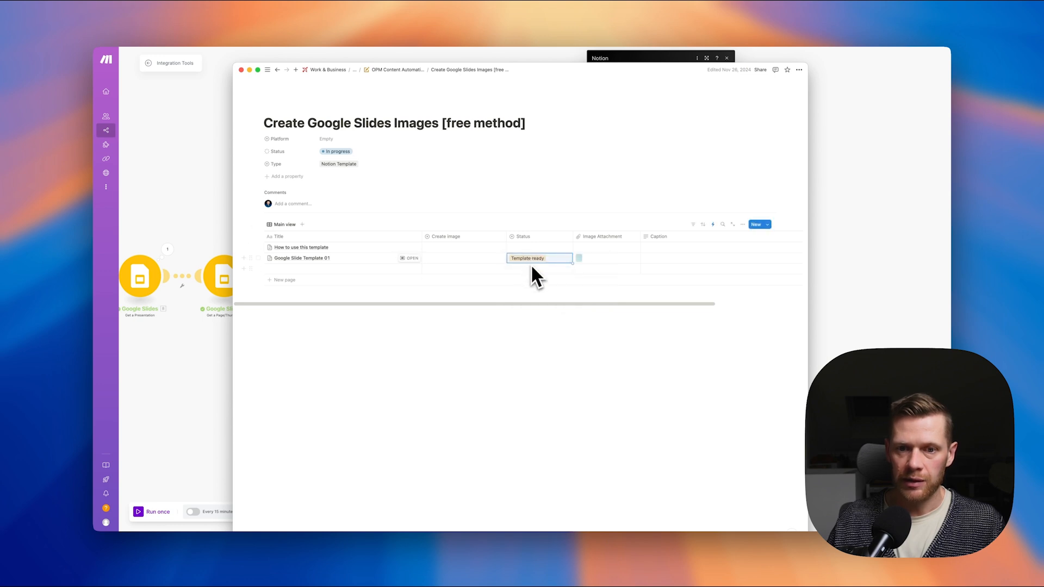
pyautogui.click(531, 262)
pyautogui.press('super+Tab')
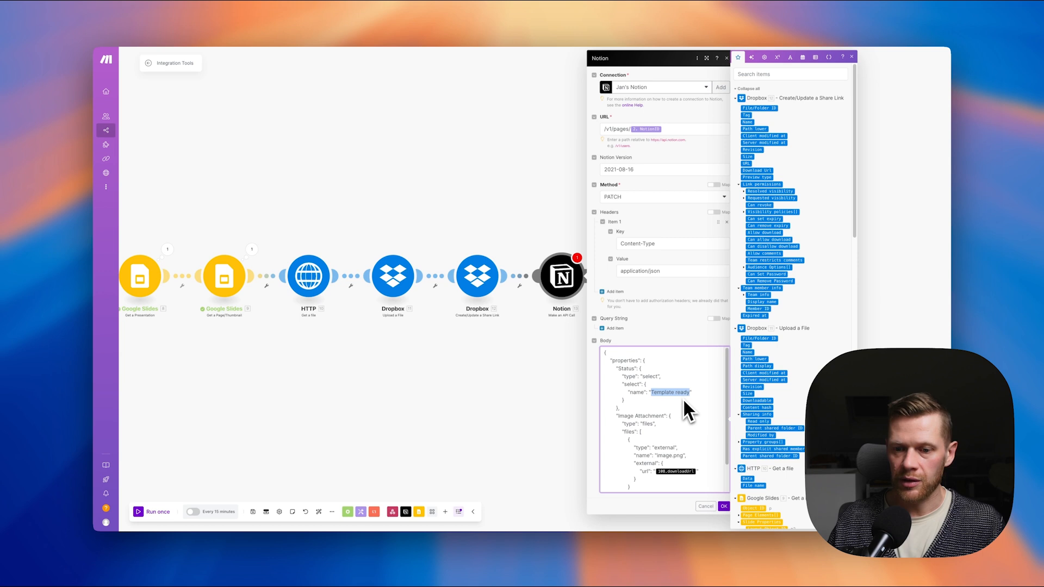
# - Compare the "Image Attachment" key in the request body with the property name in the Notion database
pyautogui.scroll(-1, 652, 403)
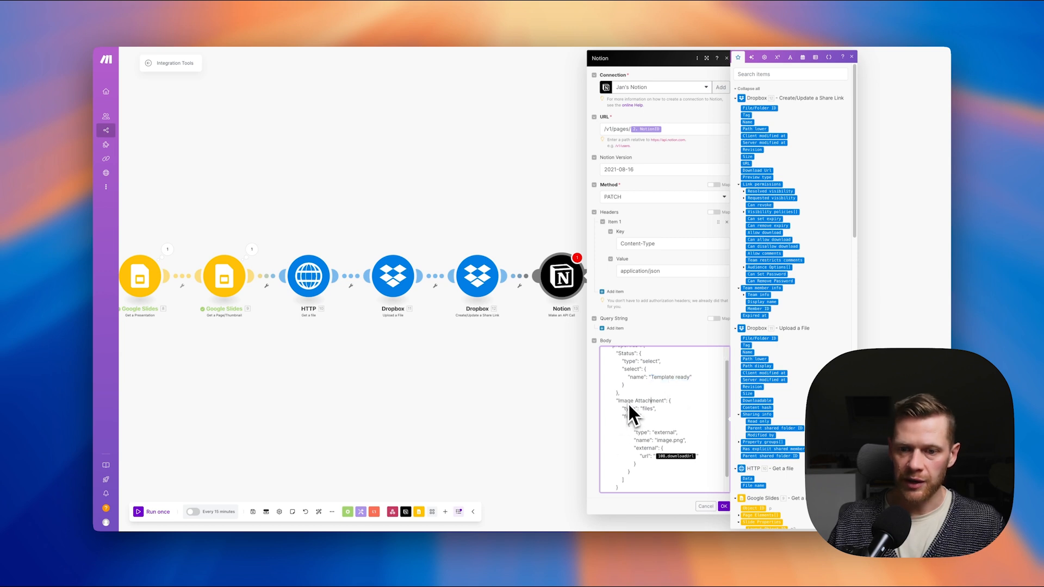
pyautogui.press('super+Tab')
pyautogui.click(599, 237)
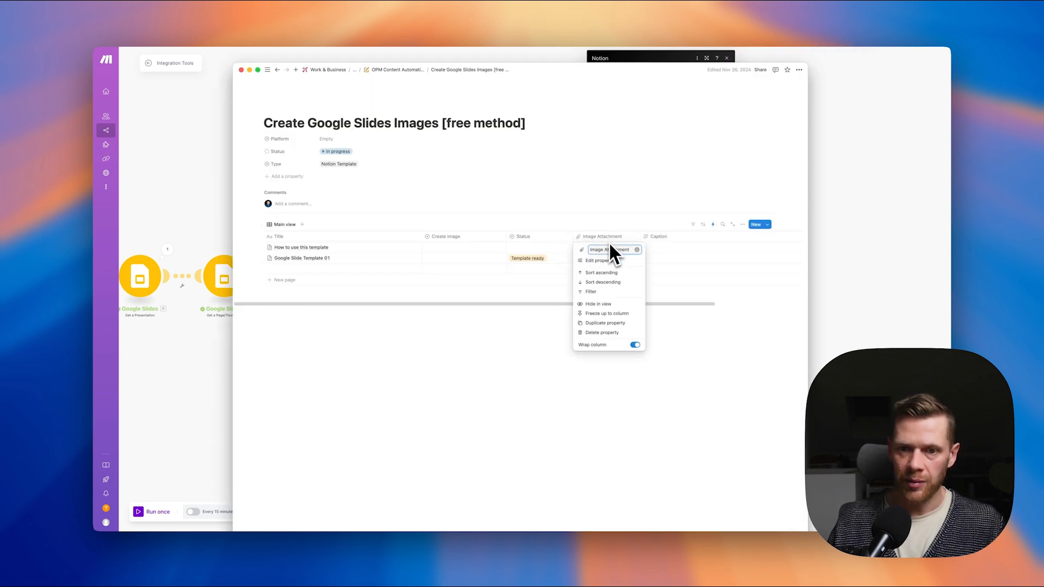
pyautogui.press('super+Tab')
pyautogui.click(641, 396)
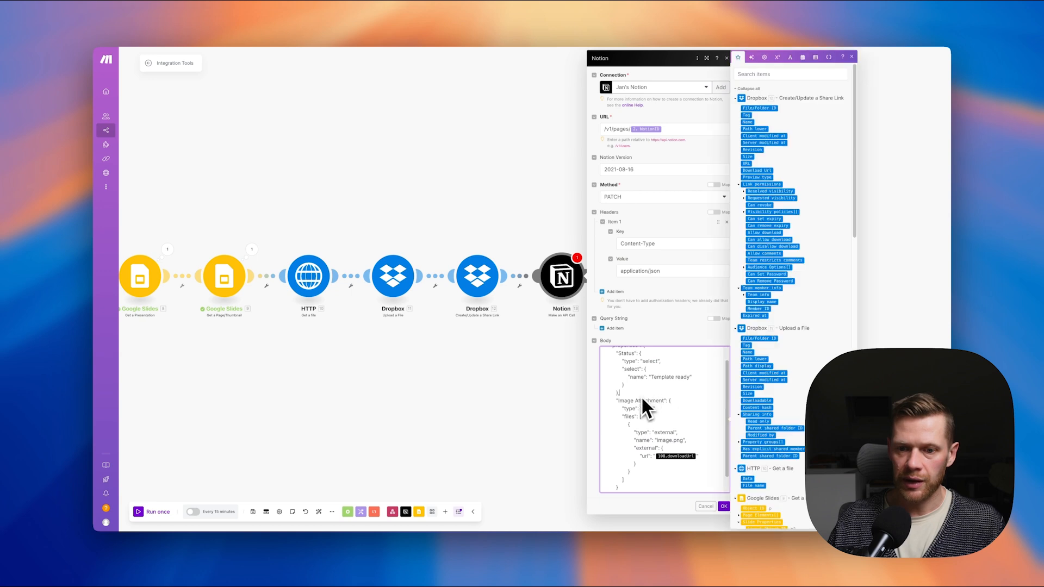
# - Replace the url placeholder in the request body with the Download Url from the Dropbox share link module
pyautogui.scroll(-1, 647, 418)
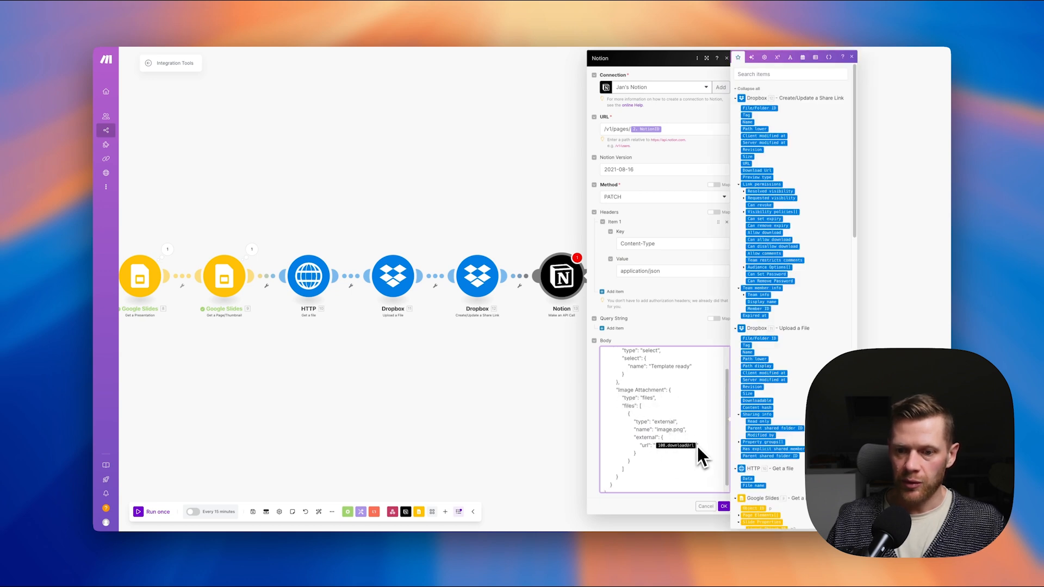
pyautogui.press('BackSpace')
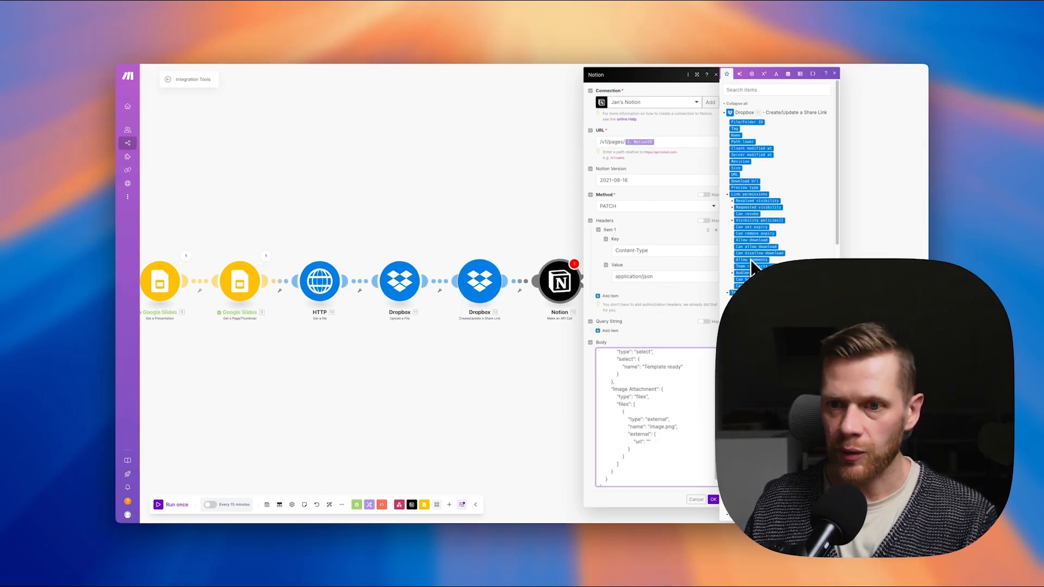
pyautogui.click(744, 181)
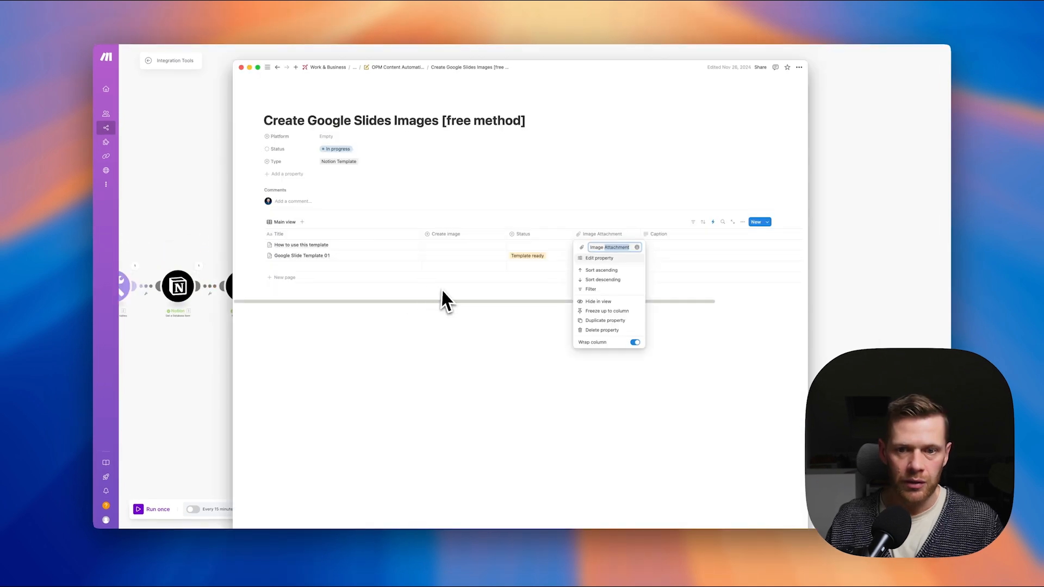
# - In Notion, add a database page from the template with blocks "This is a title", "this is a subtitle" and "Here's some body text"
pyautogui.click(441, 292)
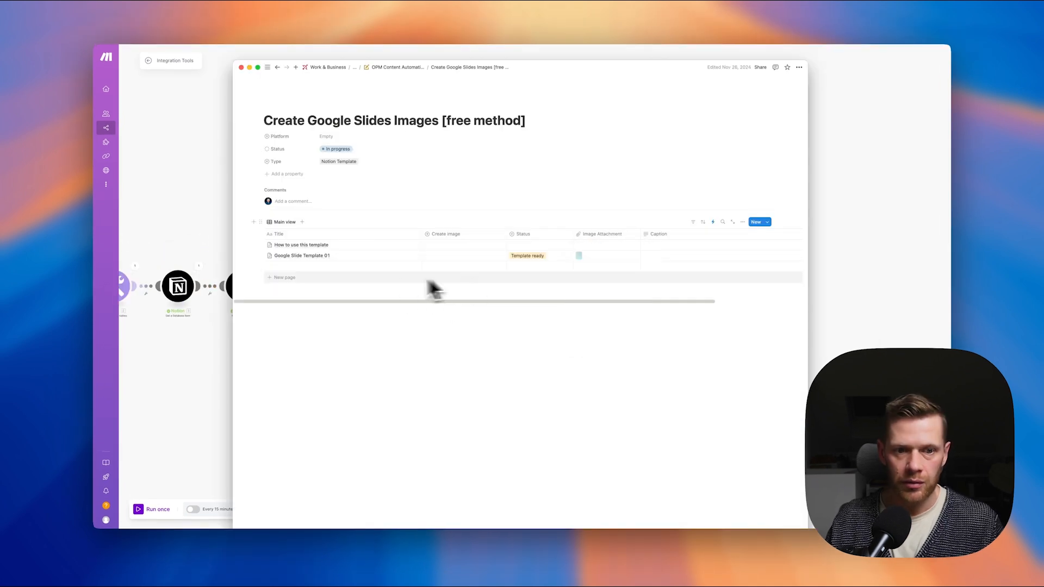
pyautogui.click(405, 256)
pyautogui.click(268, 280)
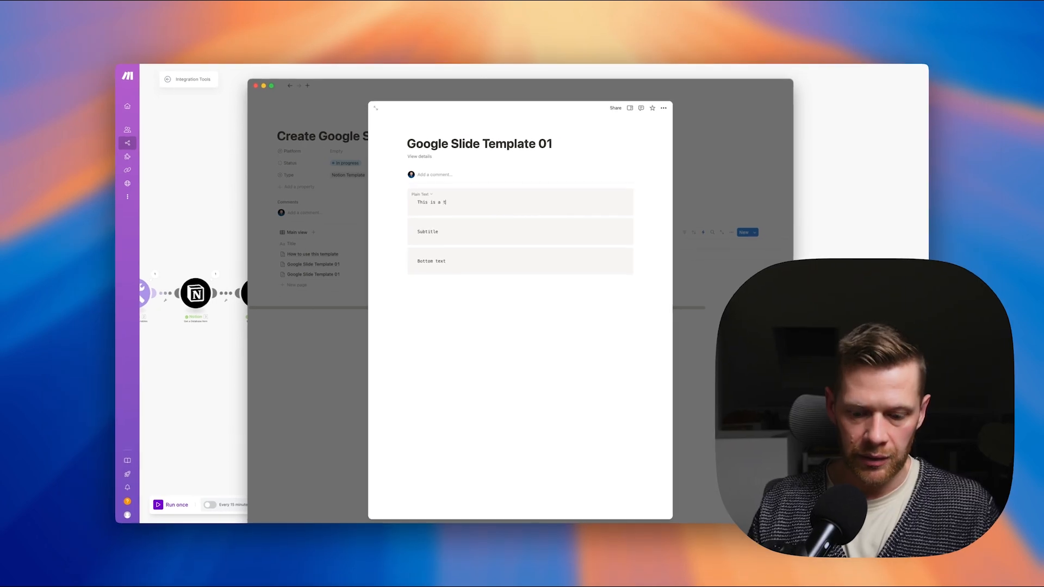
pyautogui.write('is a subti')
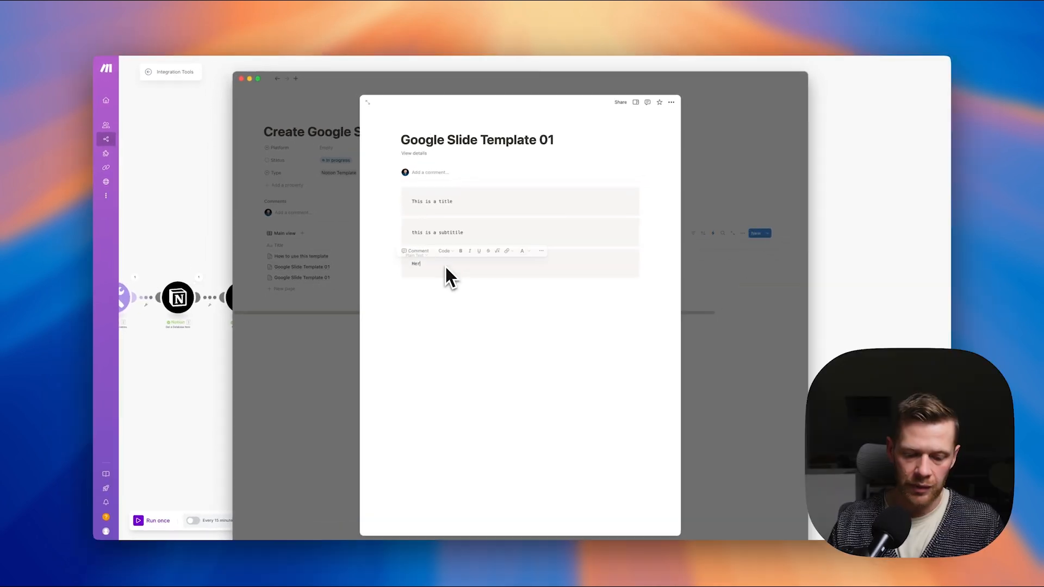
pyautogui.write("e's some body te")
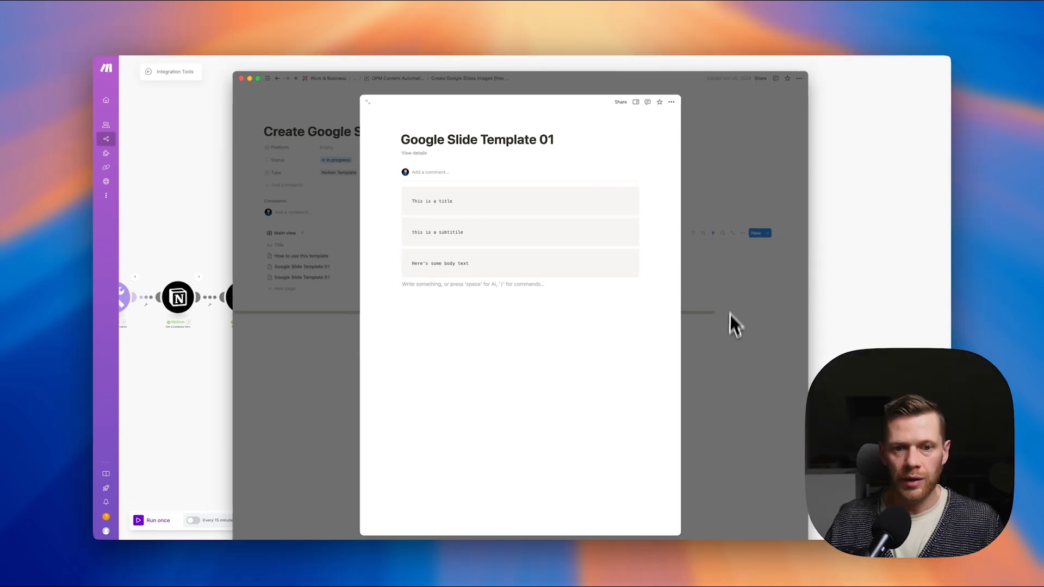
# - Rename the new Notion page as "Template test"
pyautogui.click(730, 322)
pyautogui.write('e')
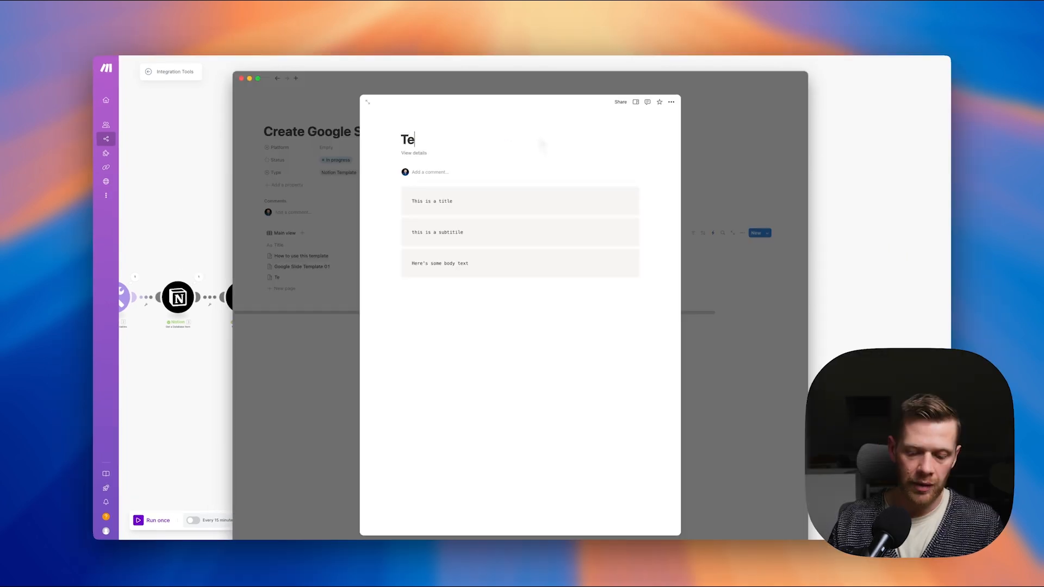
pyautogui.write('mplate test')
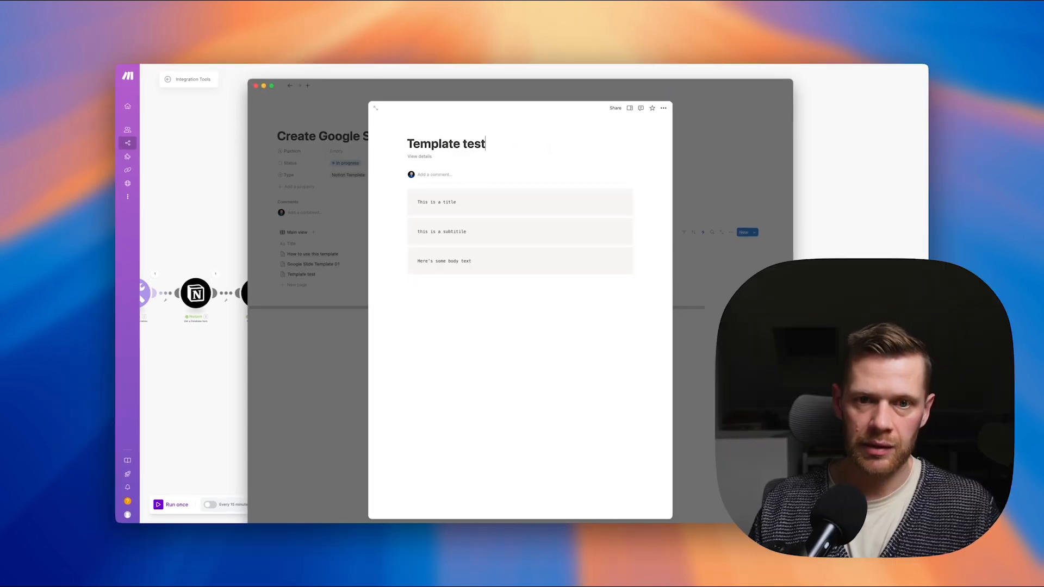
# - Set the NotionID variable's value in the Make Tools module to the Template test page's Database Item ID
pyautogui.click(412, 153)
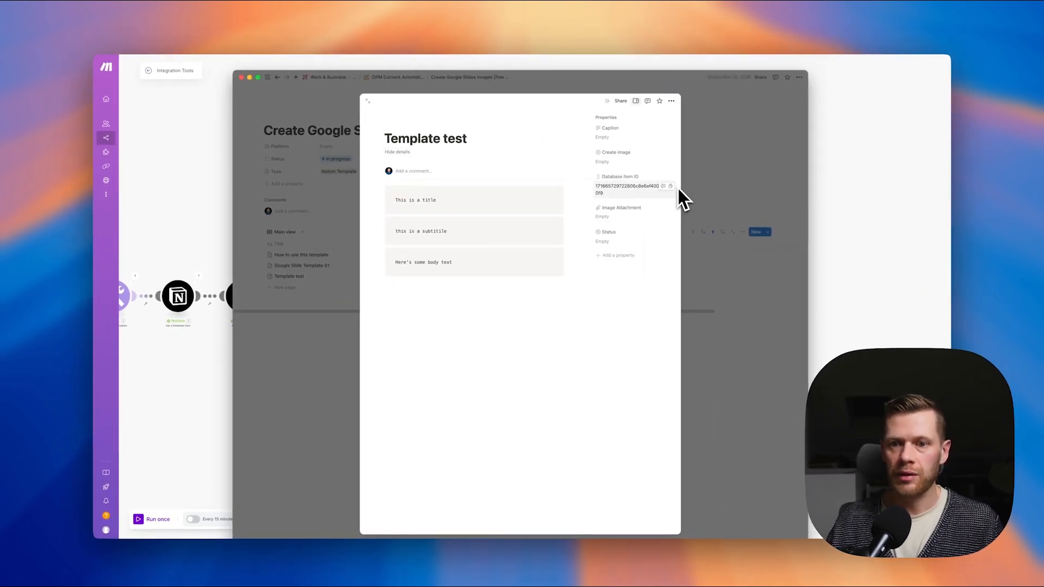
pyautogui.click(674, 187)
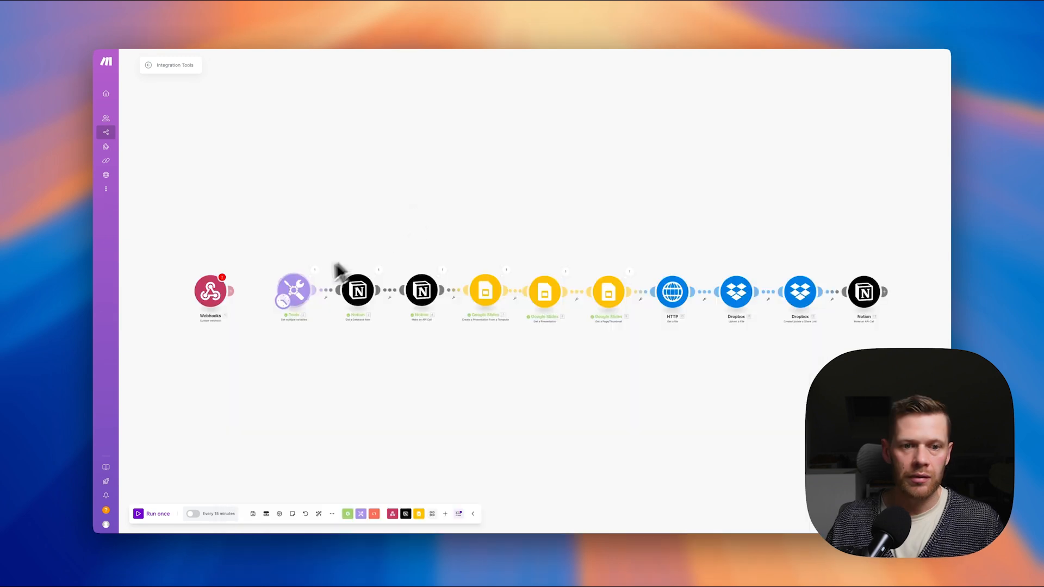
pyautogui.click(296, 288)
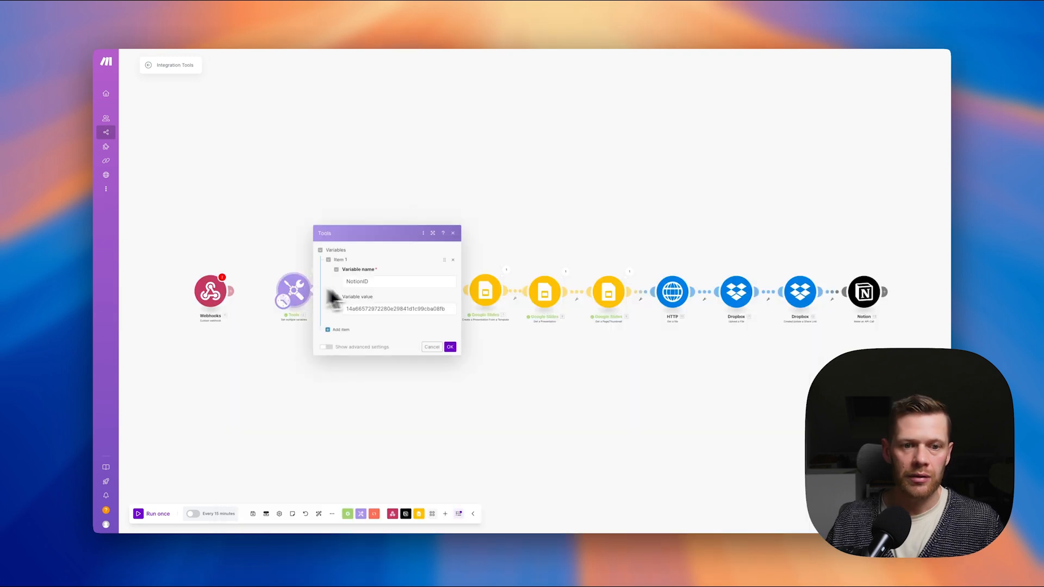
pyautogui.click(404, 315)
pyautogui.click(450, 347)
# - Run the scenario once and check the Template test row's status and image attachment in Notion
pyautogui.click(142, 514)
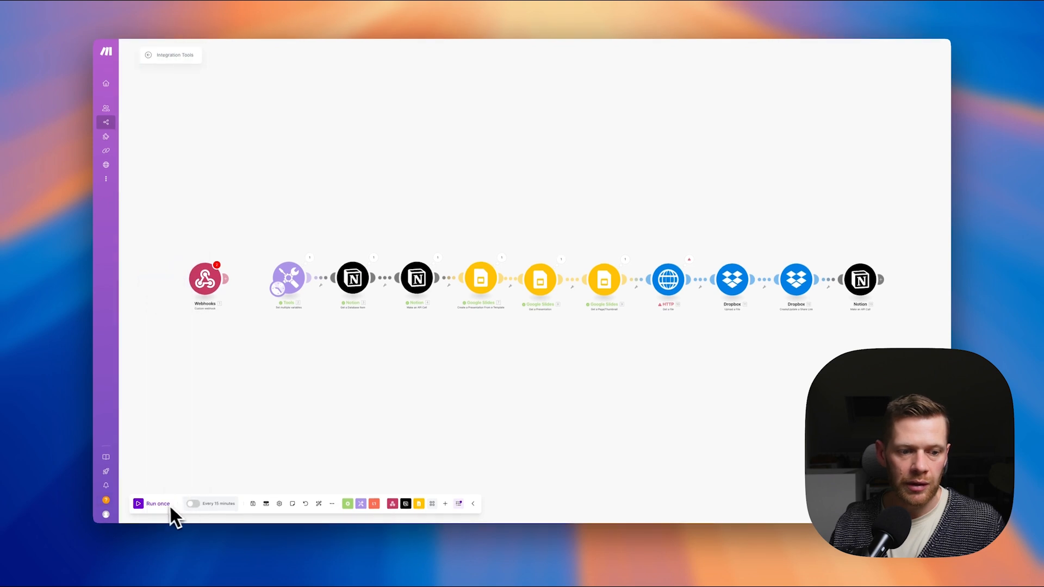
pyautogui.press('super+Tab')
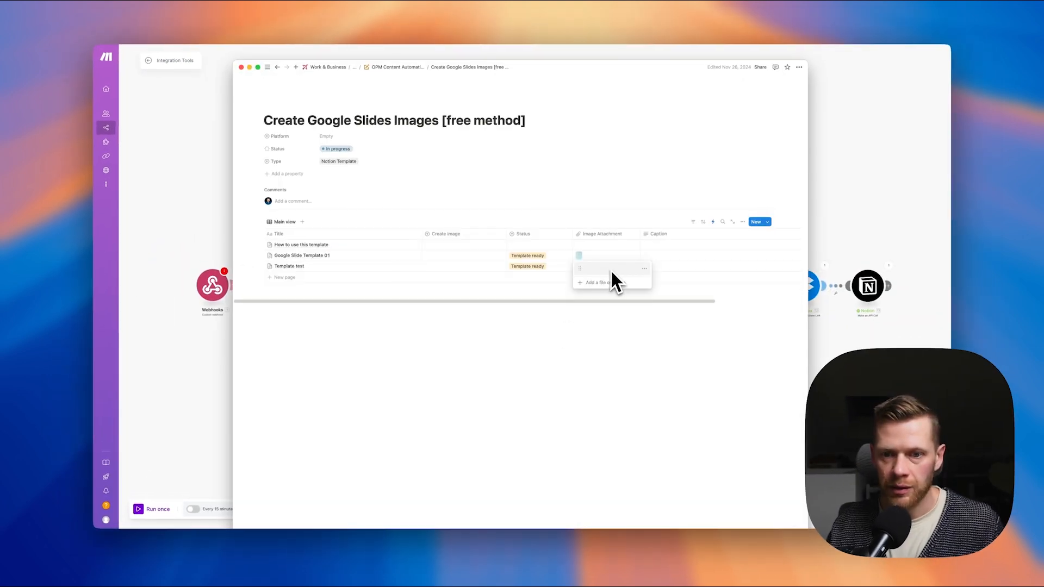
pyautogui.press('super+Tab')
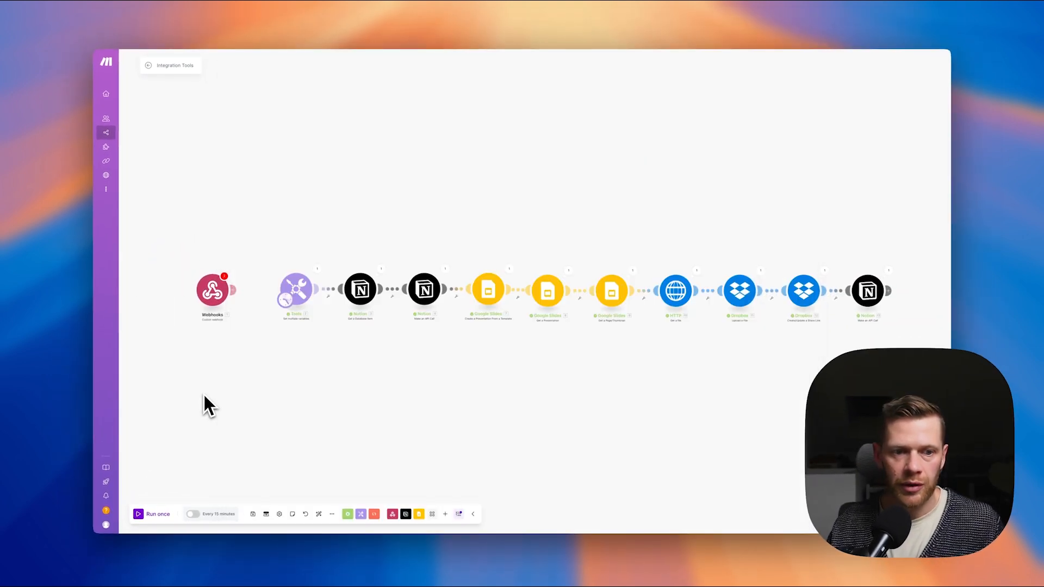
# - Create a webhook named "Delete webhook" in the Webhooks module, copy its address and save the module settings
pyautogui.click(220, 287)
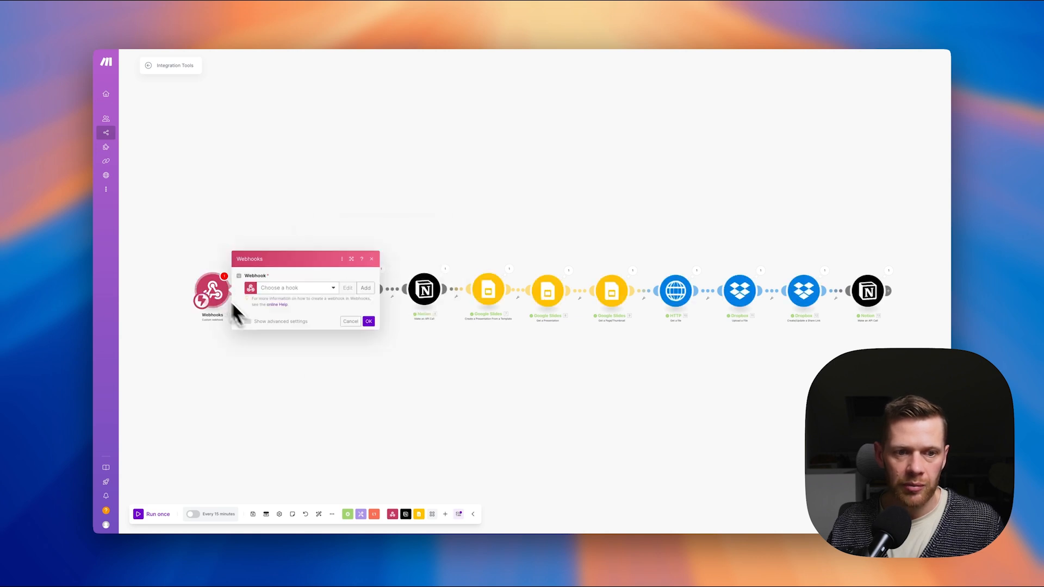
pyautogui.click(364, 288)
pyautogui.press('super+a')
pyautogui.write('Delete webhook')
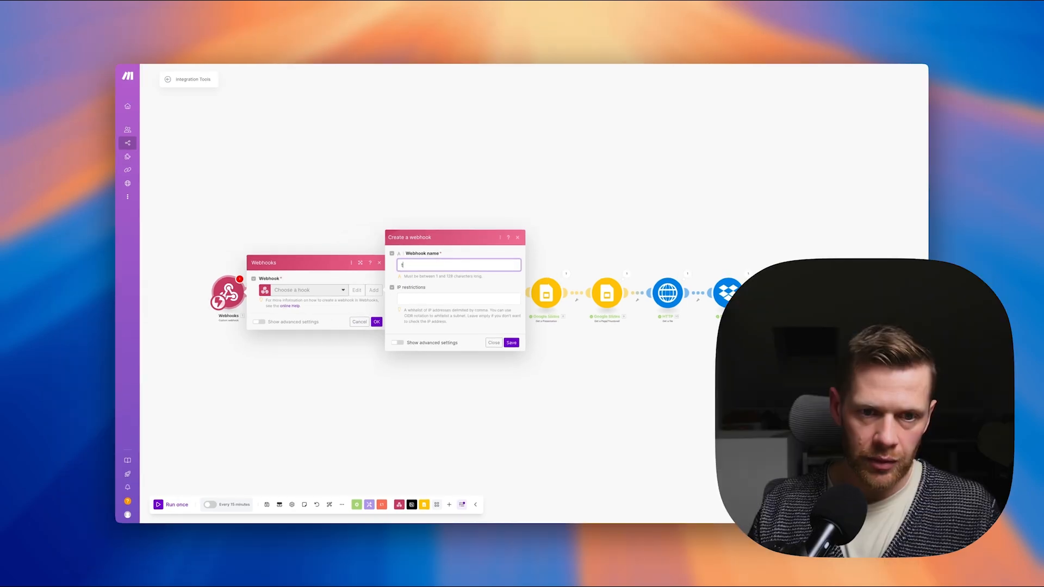
pyautogui.press('super+a')
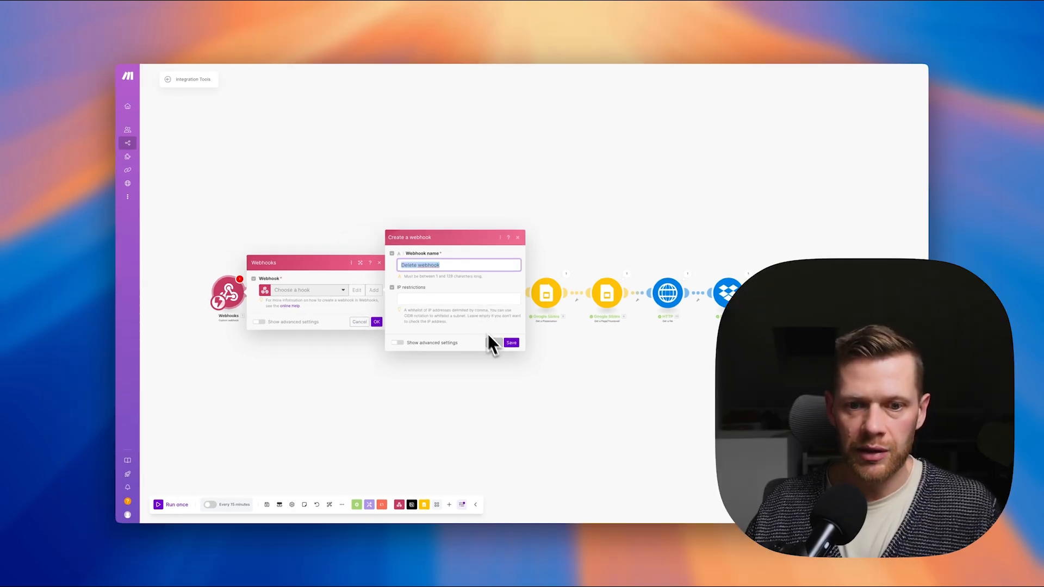
pyautogui.click(511, 343)
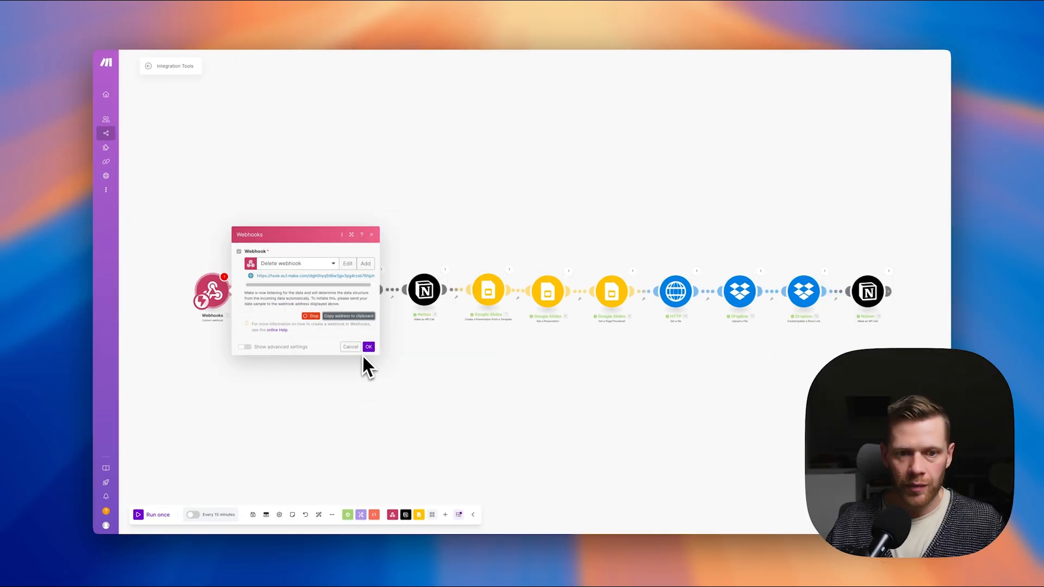
pyautogui.click(368, 348)
# - Switch to Notion and start a new database automation triggered when Create image is set to Template 1
pyautogui.press('super+Tab')
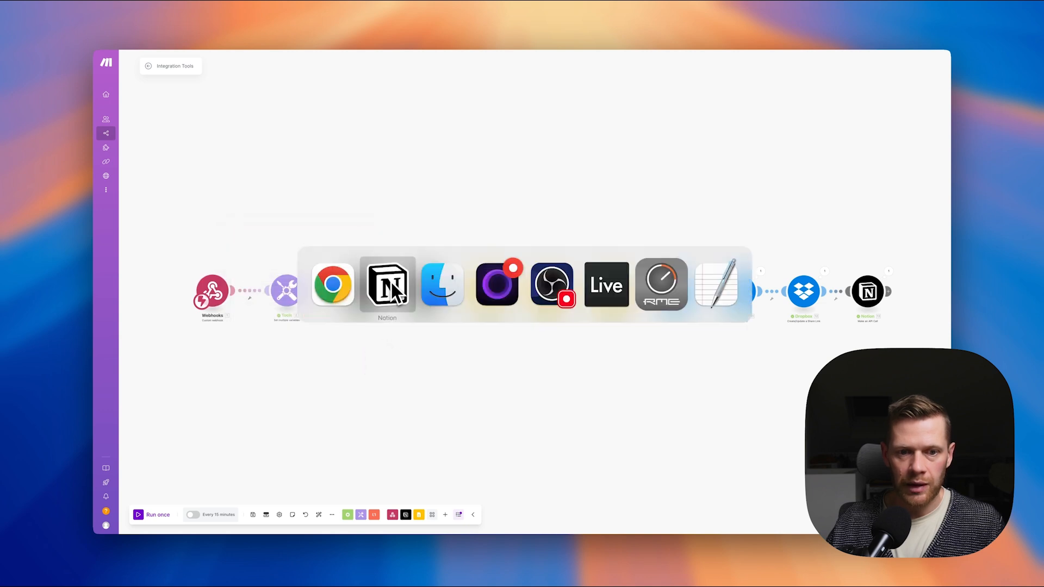
pyautogui.click(392, 286)
pyautogui.click(713, 228)
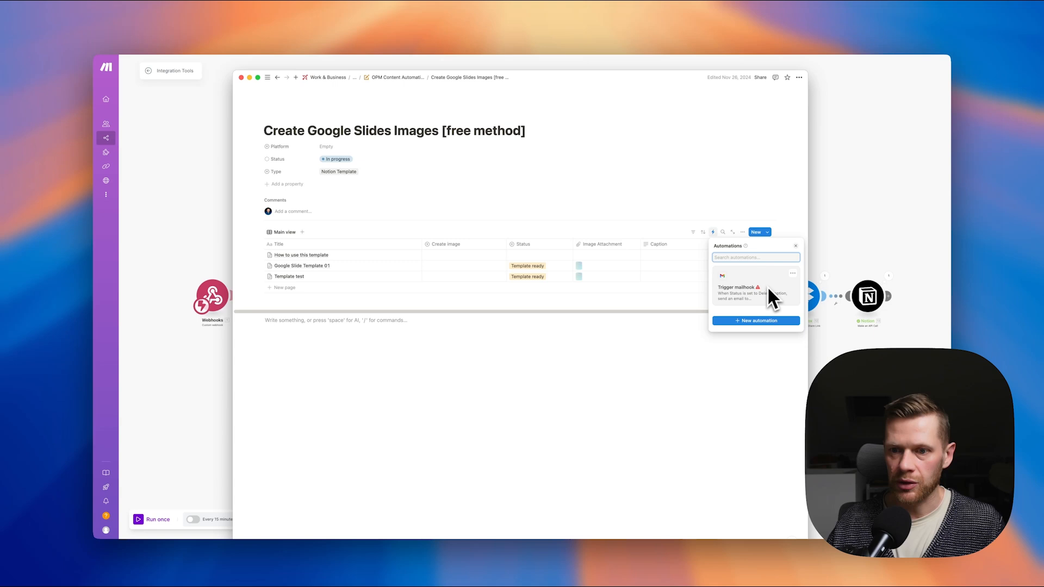
pyautogui.click(756, 321)
pyautogui.click(465, 153)
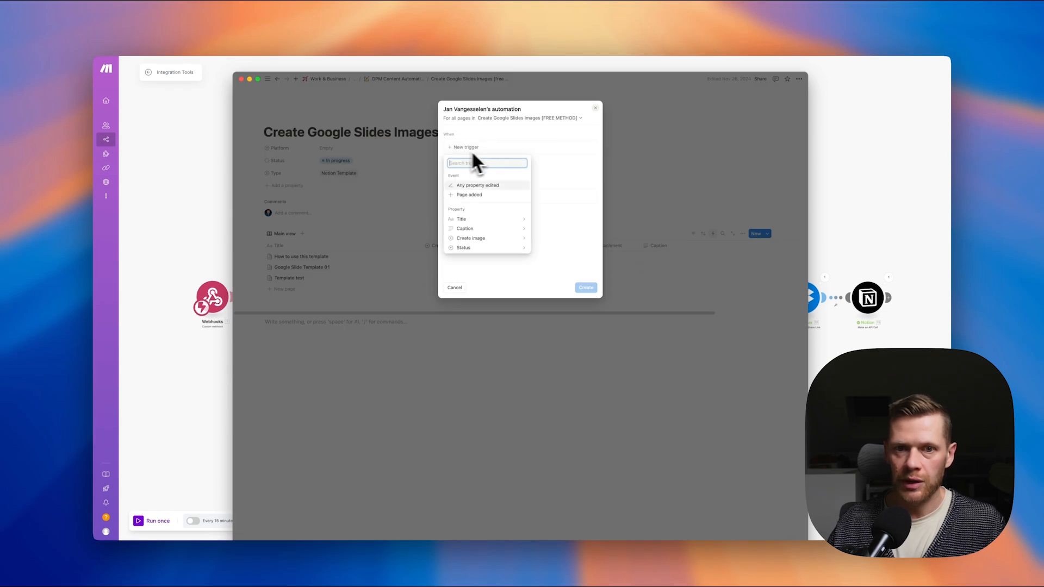
pyautogui.click(471, 239)
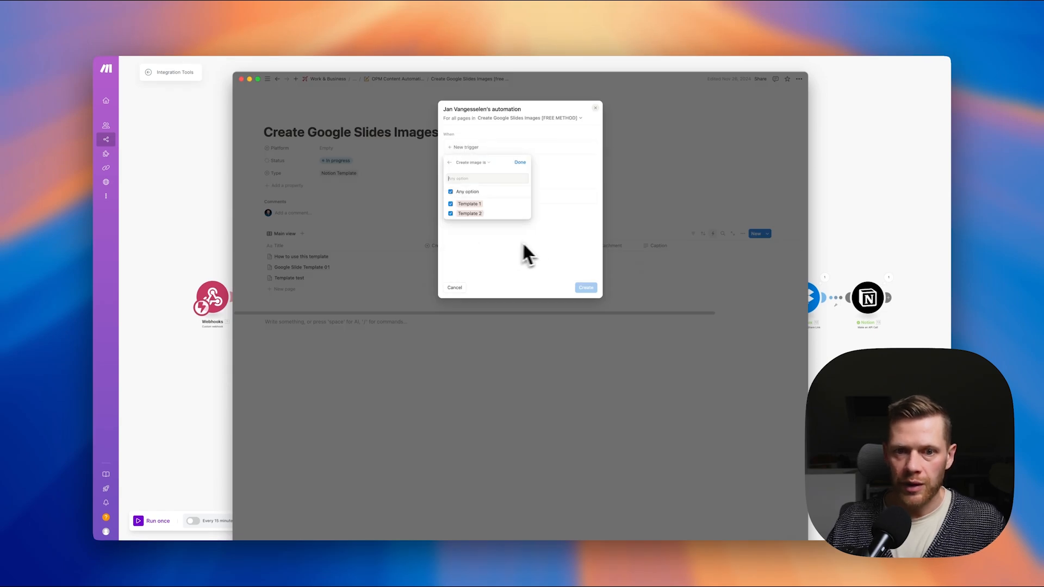
pyautogui.click(453, 204)
pyautogui.click(452, 204)
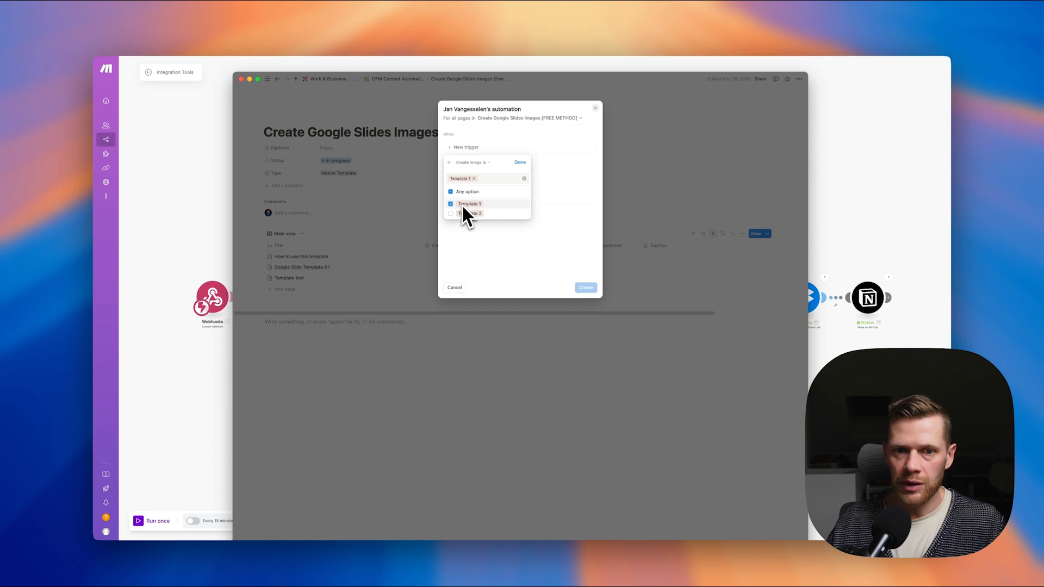
pyautogui.click(520, 163)
# - Add a Send webhook action to the automation, using the copied Make webhook address as its URL
pyautogui.click(471, 214)
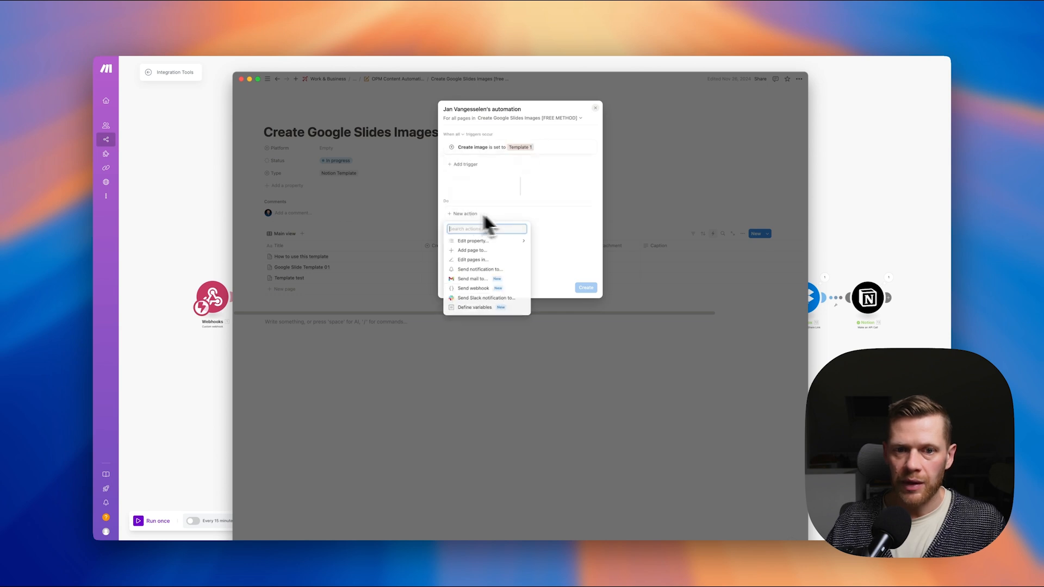
pyautogui.click(476, 289)
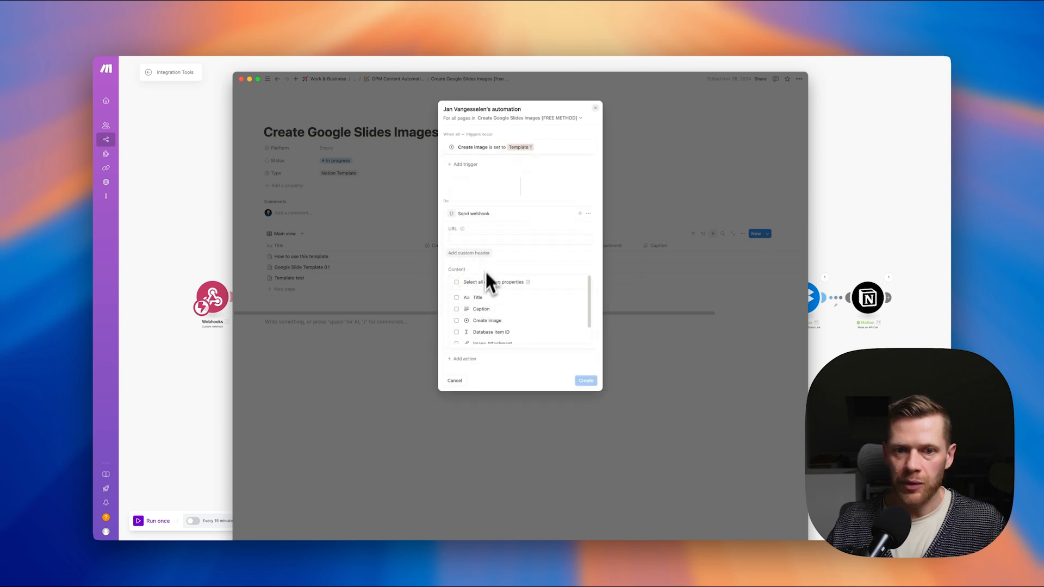
pyautogui.click(488, 241)
pyautogui.press('super+v')
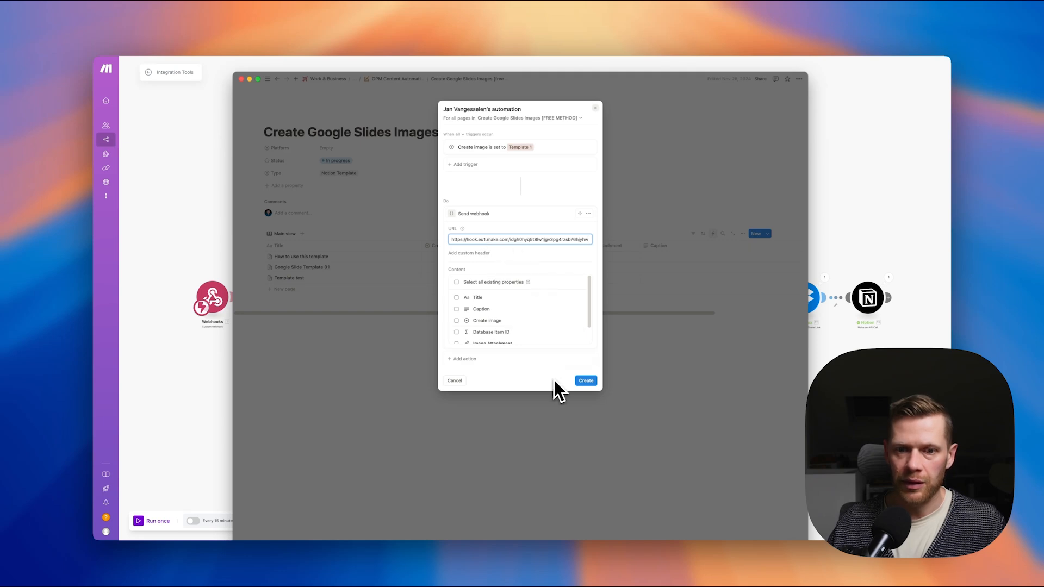
# - Include all existing properties in the webhook content and create the automation
pyautogui.click(455, 284)
pyautogui.scroll(-1, 462, 299)
pyautogui.scroll(1, 474, 318)
pyautogui.scroll(-1, 562, 325)
pyautogui.scroll(-1, 527, 321)
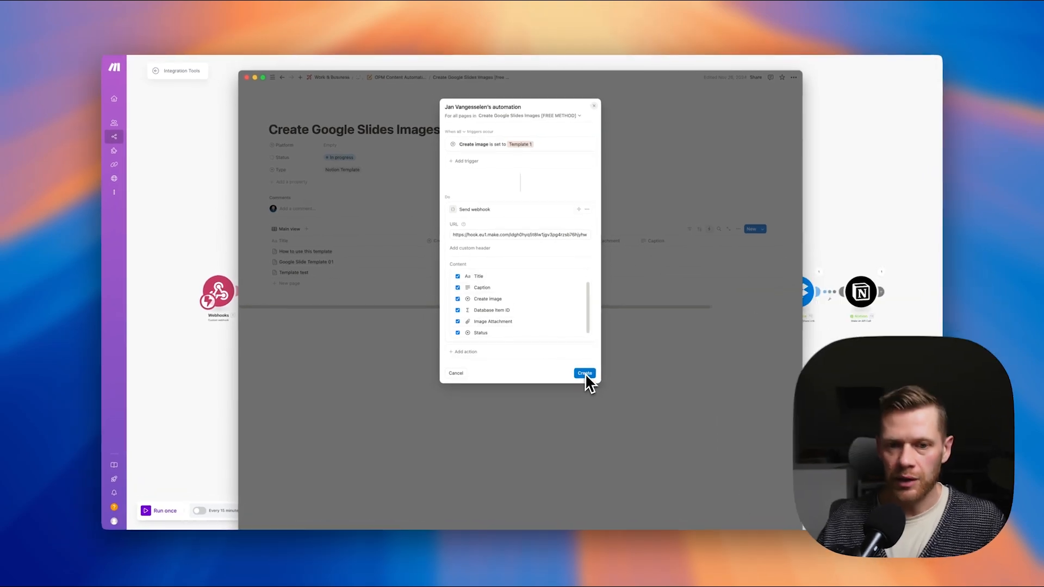
pyautogui.click(580, 372)
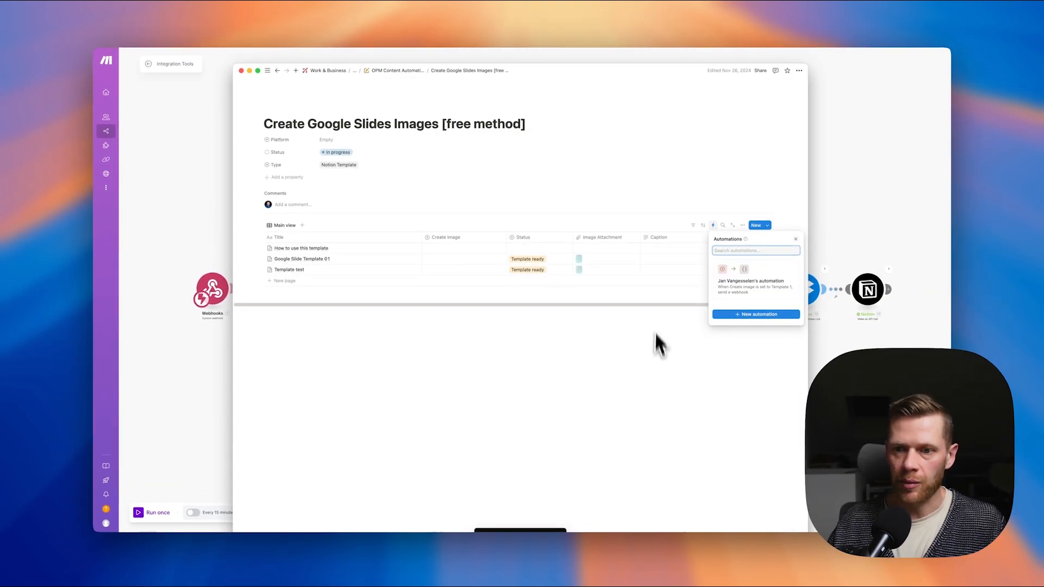
# - Leave the automations list and delete the image attachment from the Template test row
pyautogui.click(659, 376)
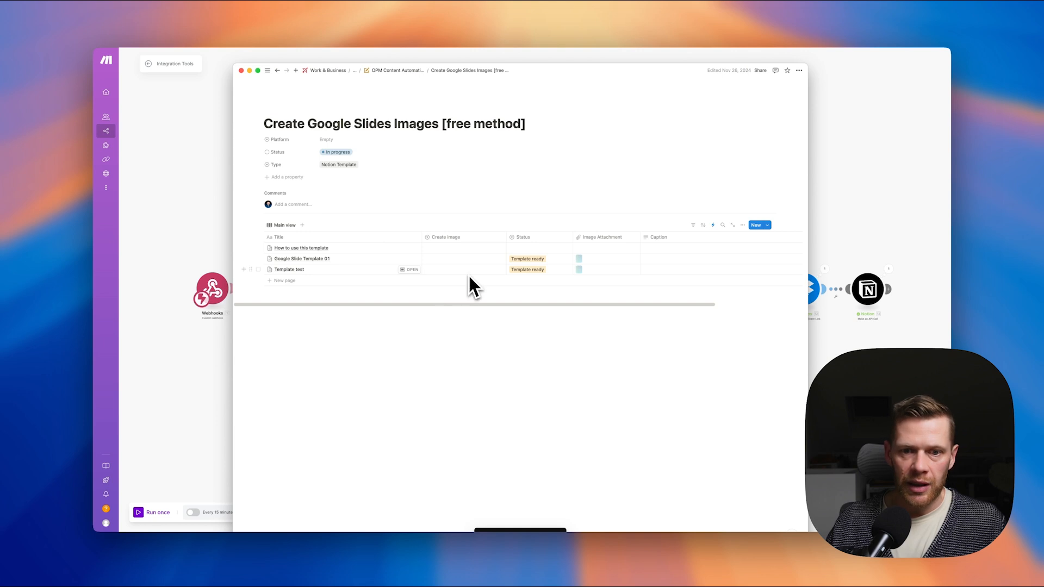
pyautogui.click(590, 271)
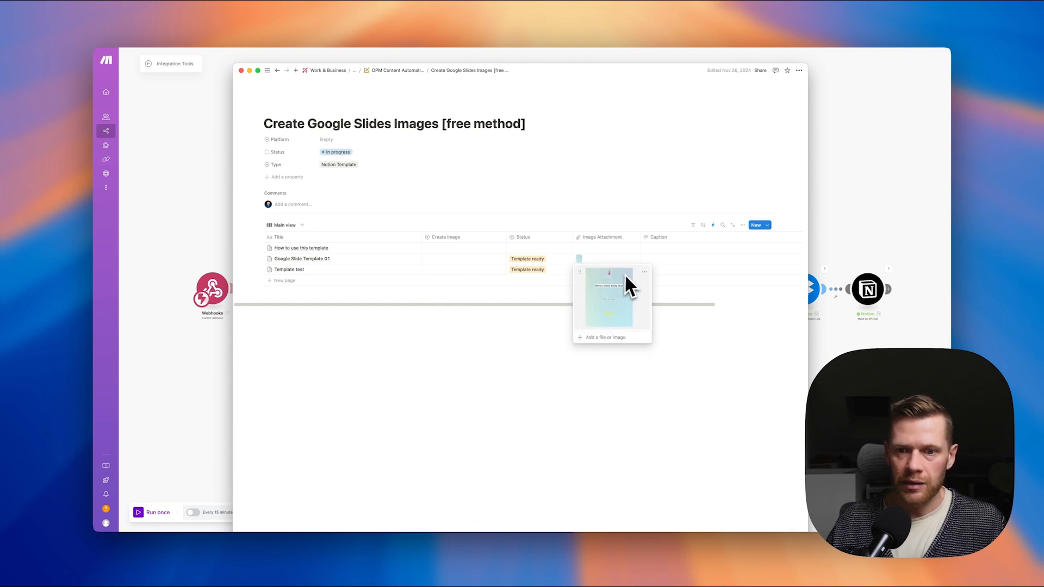
pyautogui.click(645, 273)
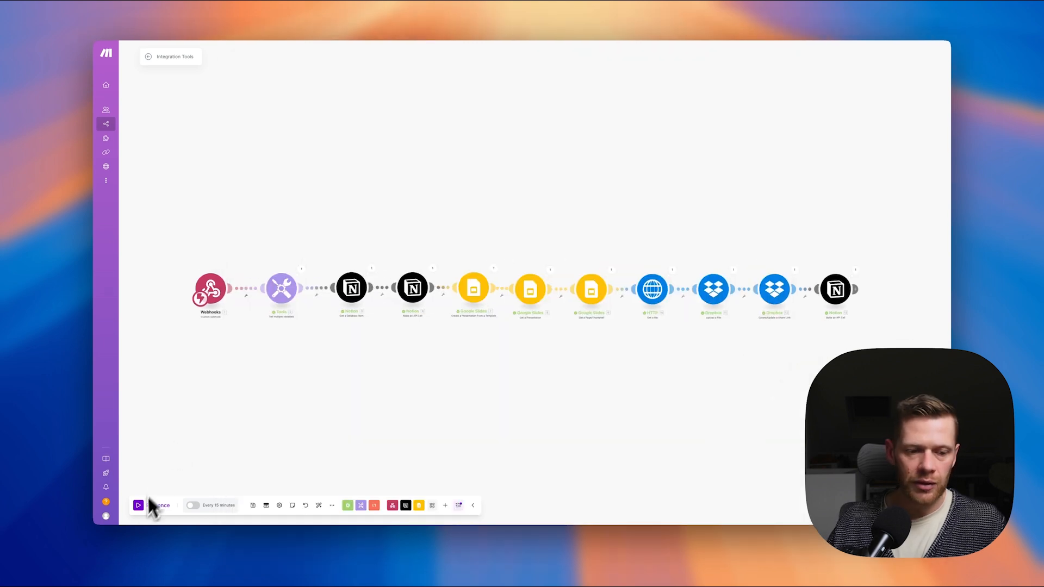
# - Run the Make scenario once and trigger it by setting the Template test row's Create image property to Template 1 in Notion
pyautogui.click(140, 506)
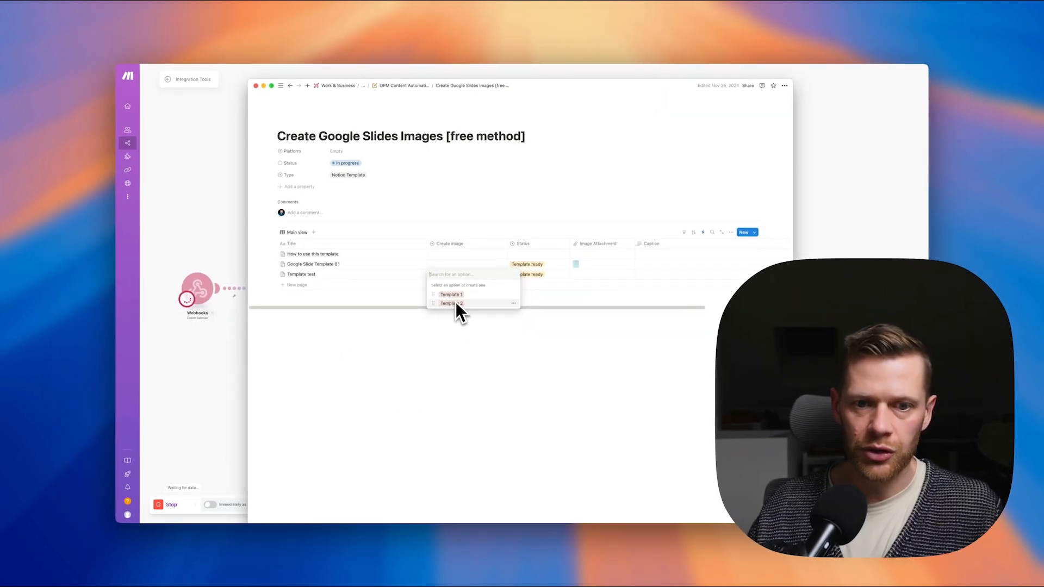
pyautogui.click(454, 294)
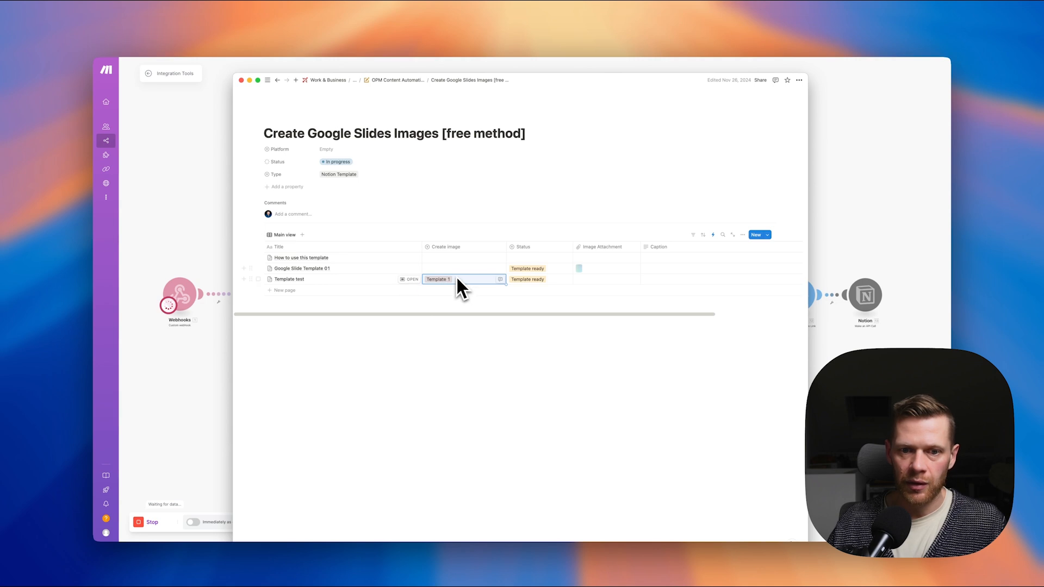
pyautogui.click(188, 179)
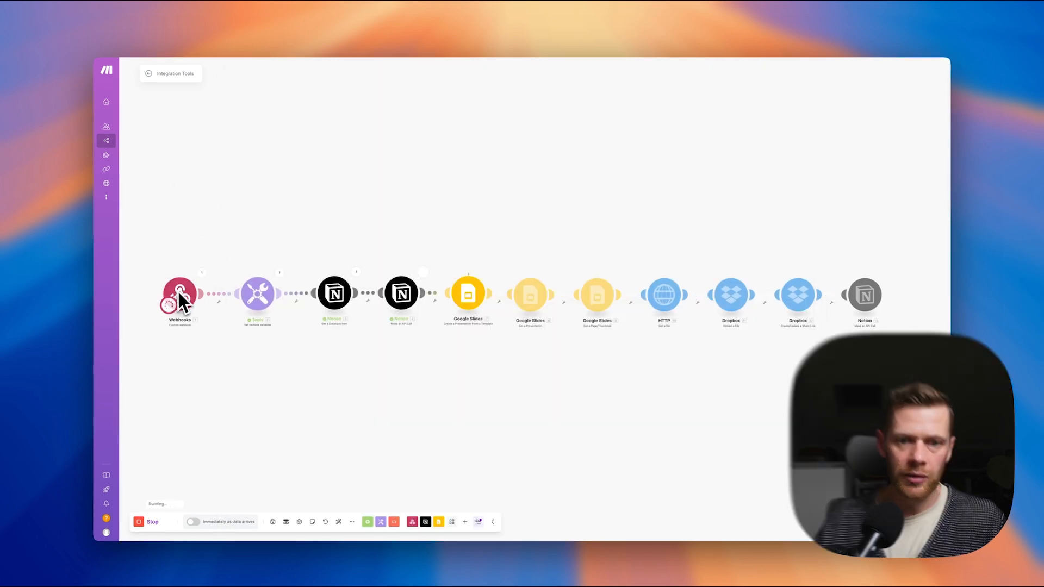
# - Return to Notion and open the Template test row's image attachment to examine the generated slide
pyautogui.press('super+Tab')
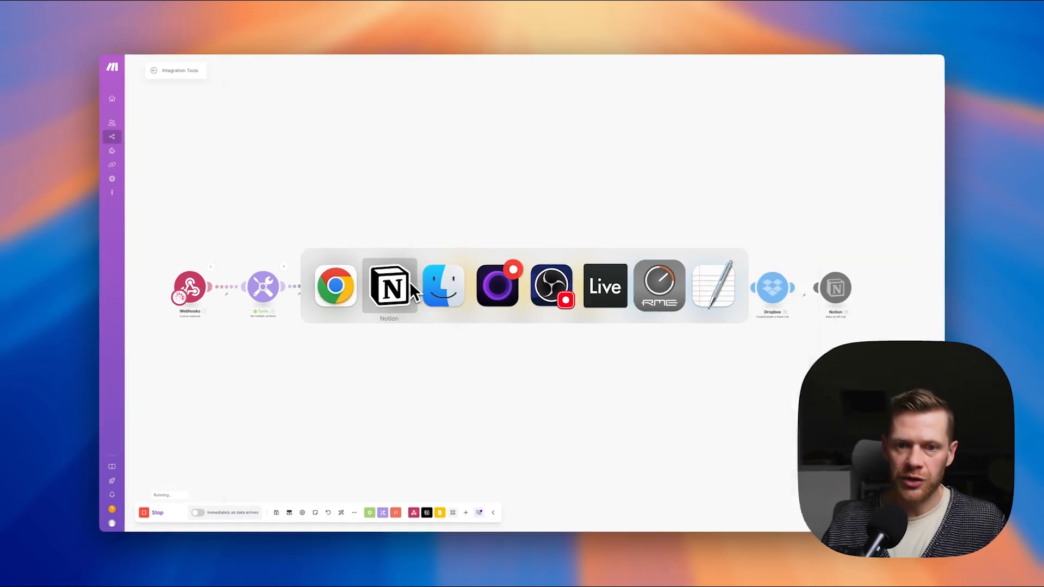
pyautogui.click(410, 281)
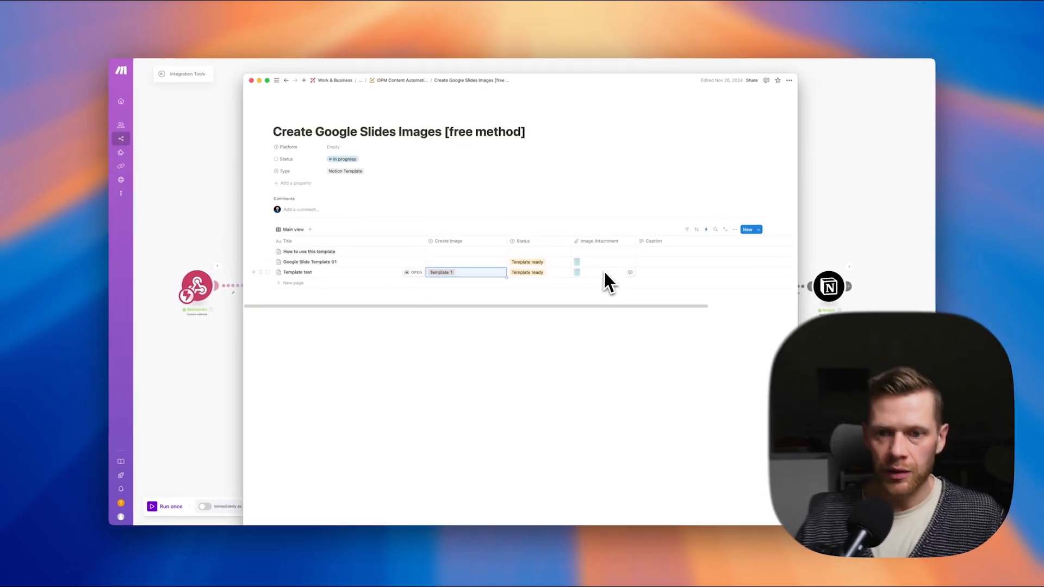
pyautogui.click(601, 275)
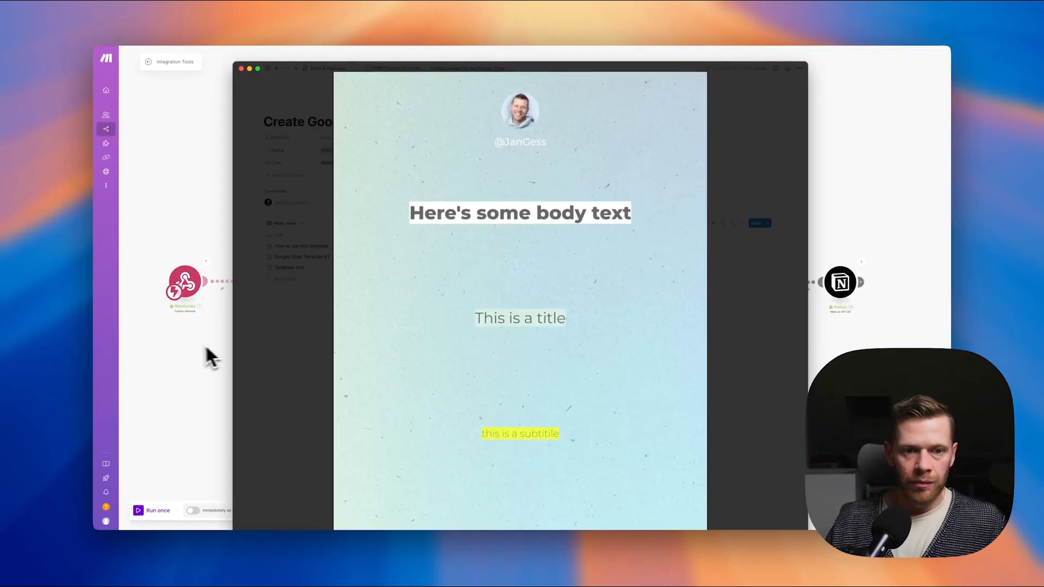